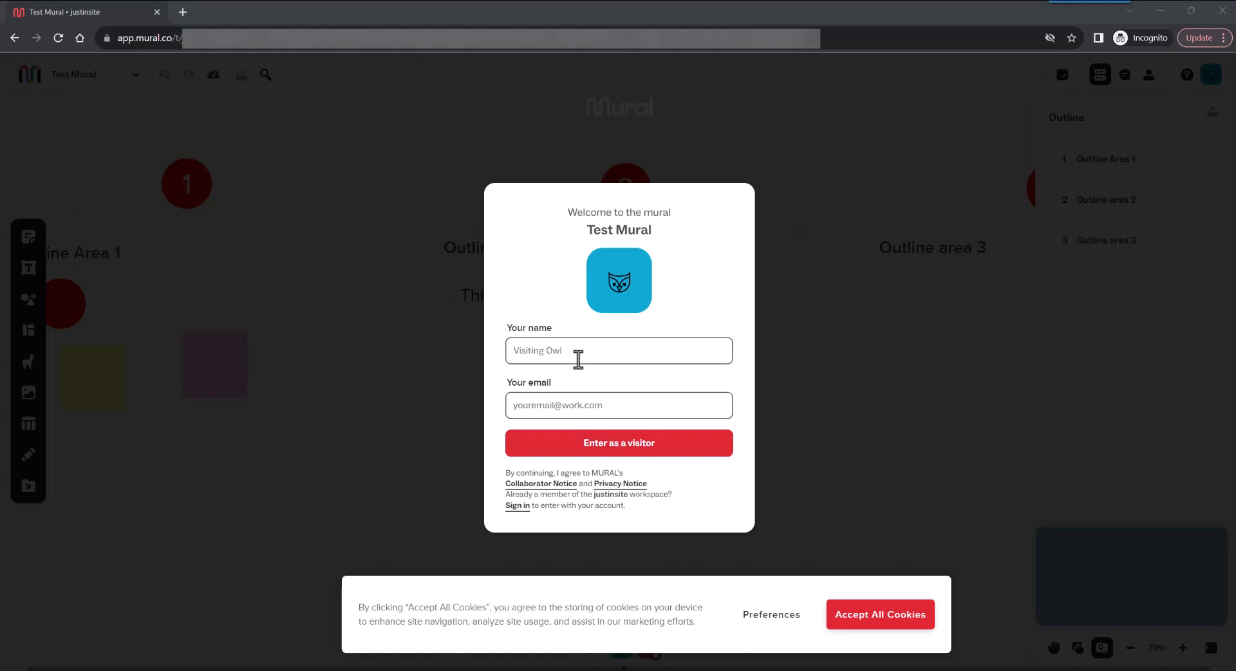
Enter the visitor's name and join the Test Mural as a visitor, leaving the email blank.
click(568, 350)
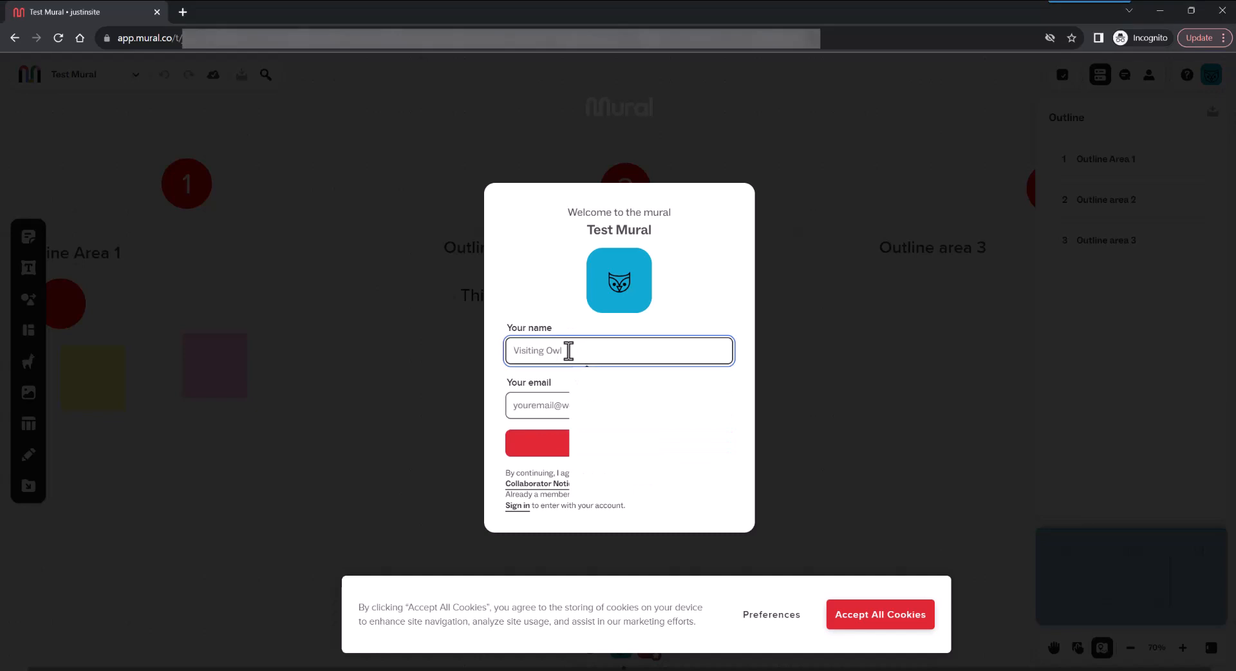
text(jamie)
click(554, 444)
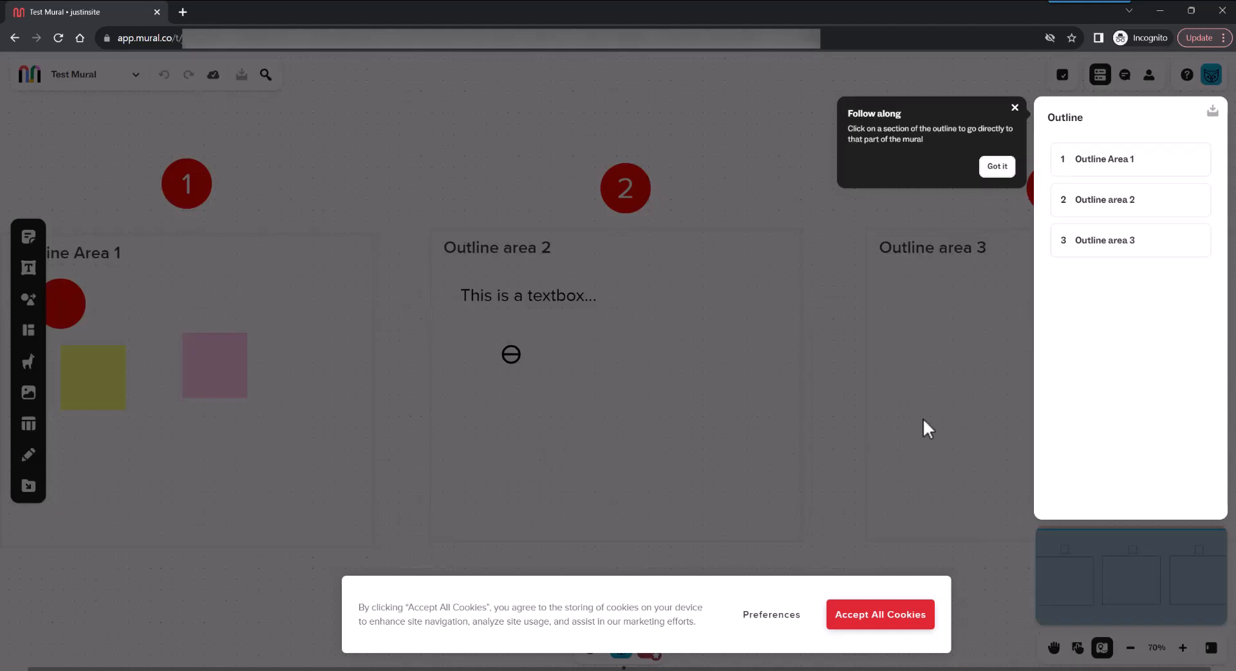
Accept all cookies and dismiss the Follow along tip about the outline.
click(869, 622)
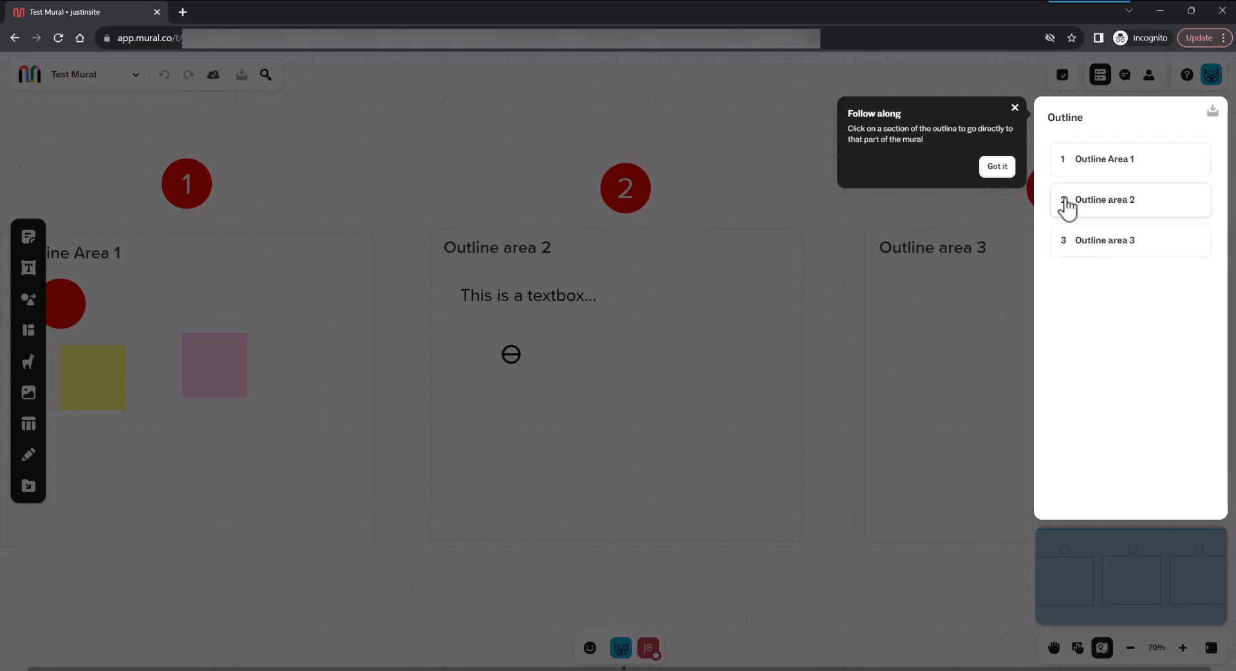
click(997, 167)
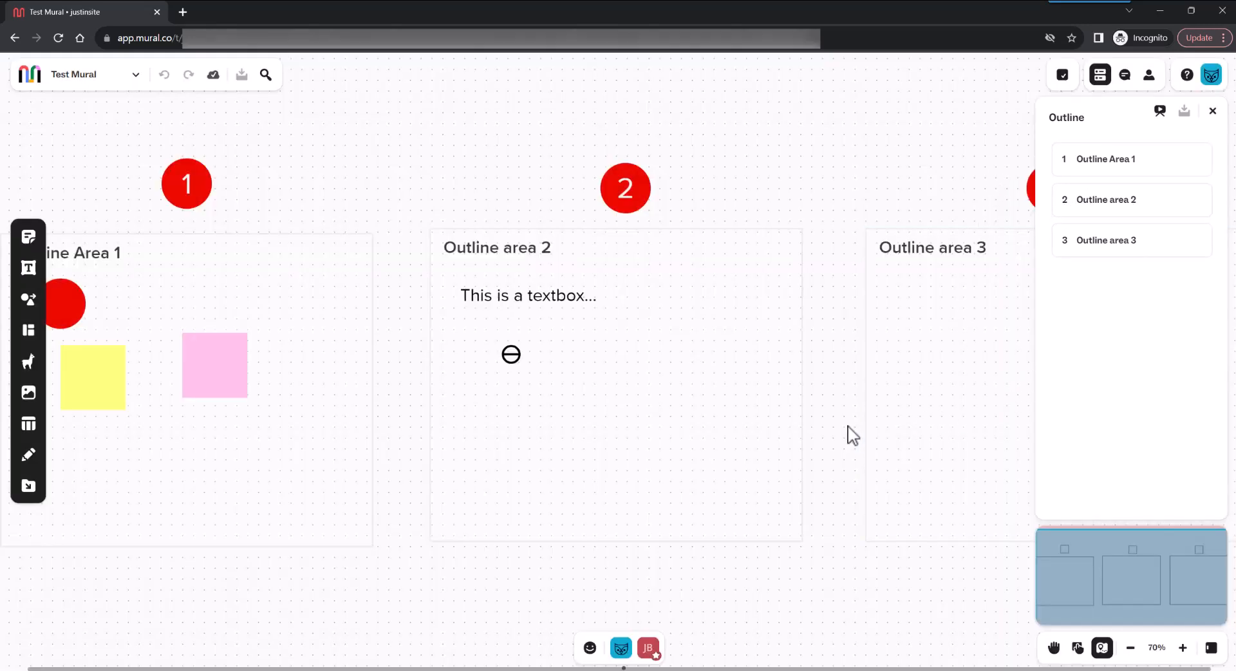
Examine the three outline areas of the mural at different zoom levels, closer up and farther out.
scroll(836, 428, down, 2)
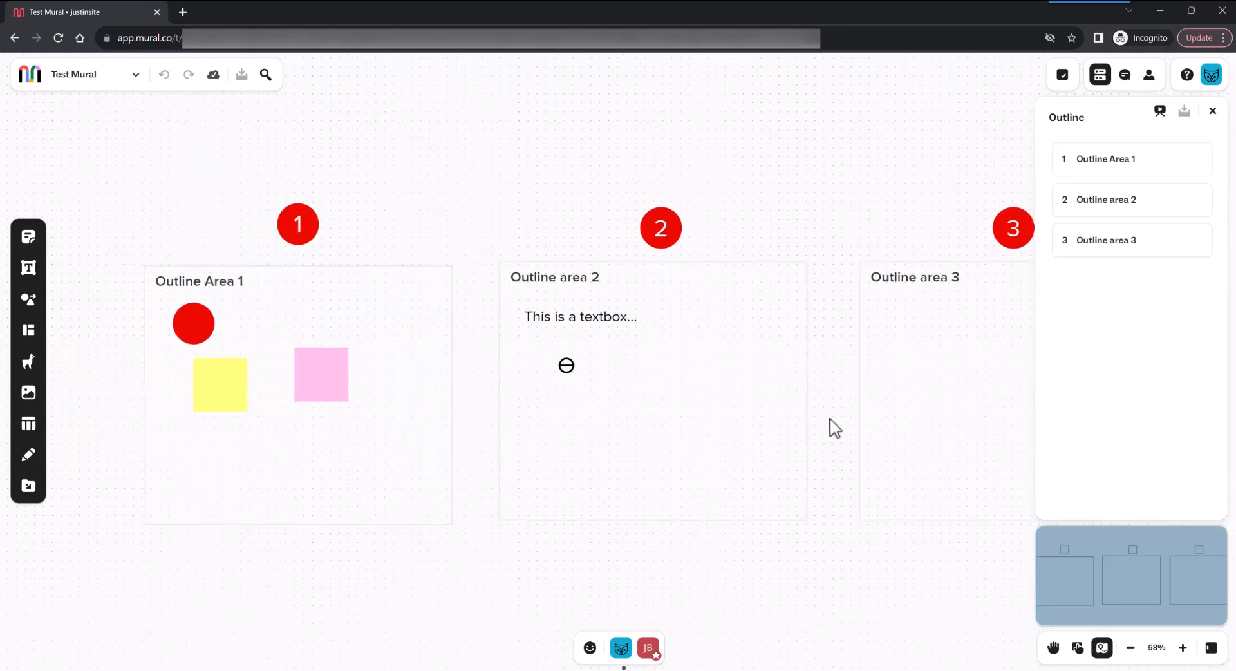
scroll(835, 428, up, 2)
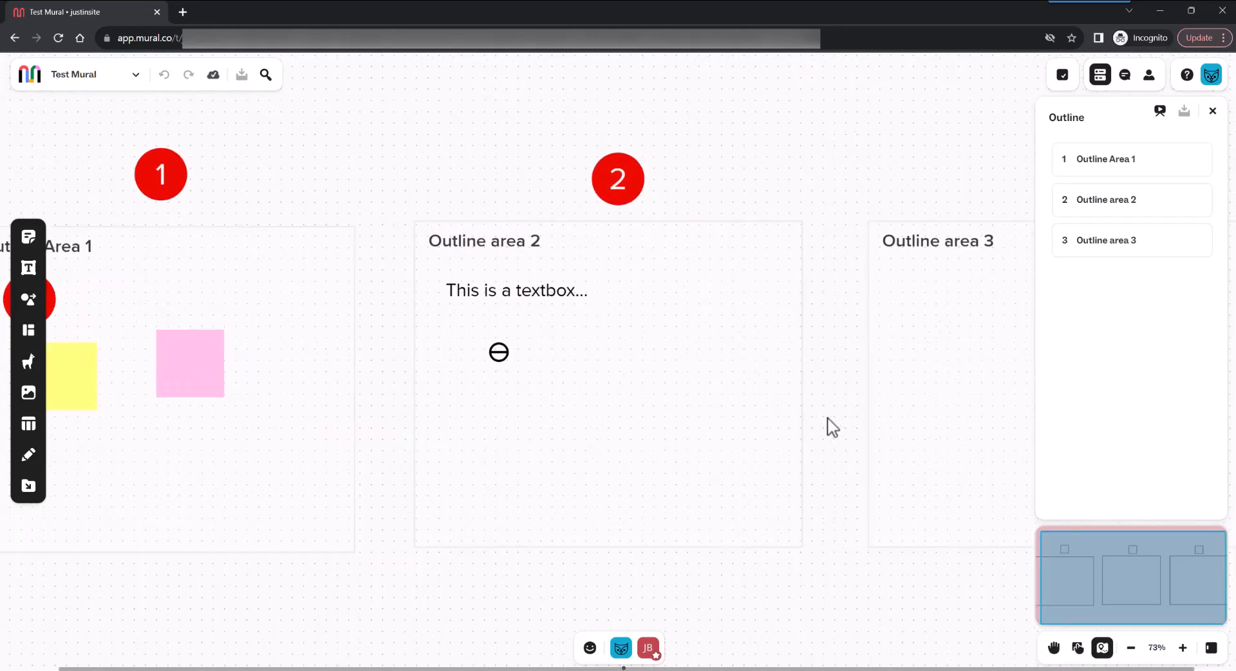
scroll(832, 426, up, 1)
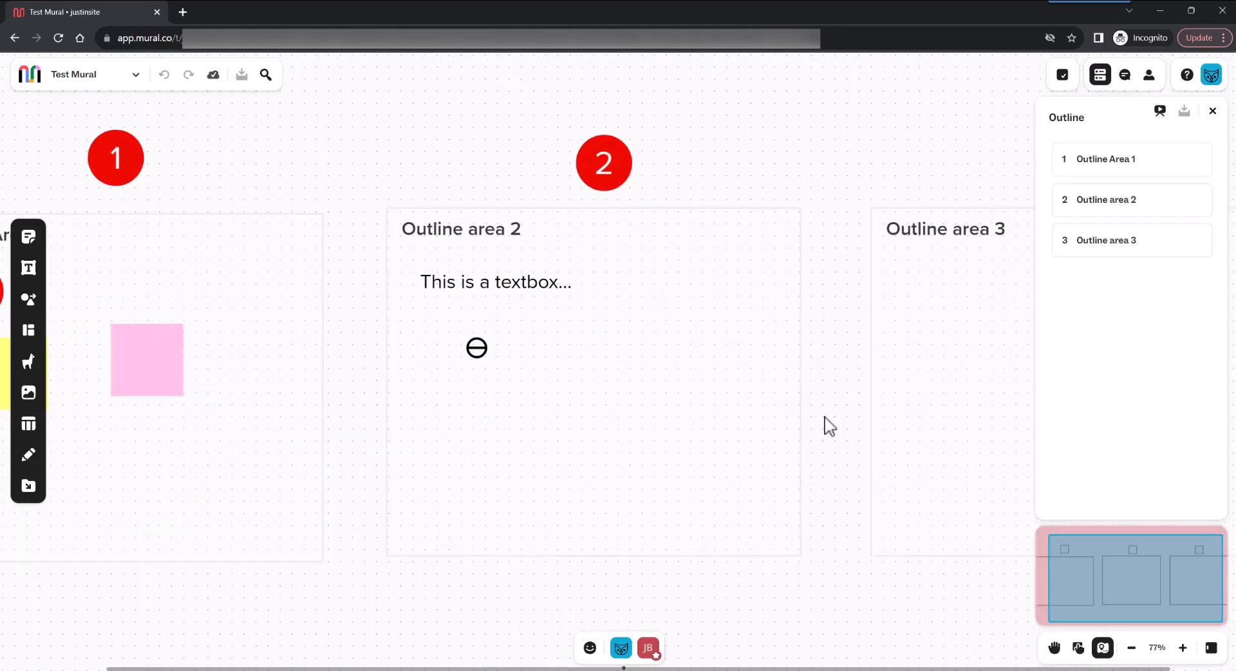
scroll(829, 426, down, 3)
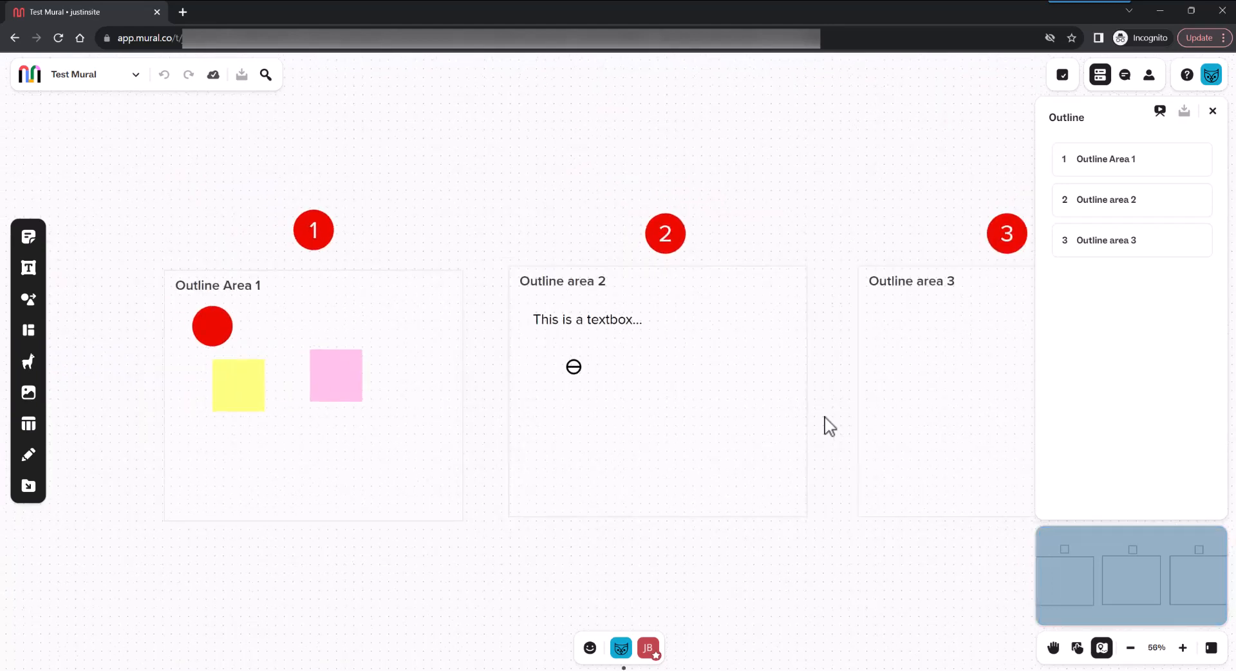
scroll(829, 426, down, 1)
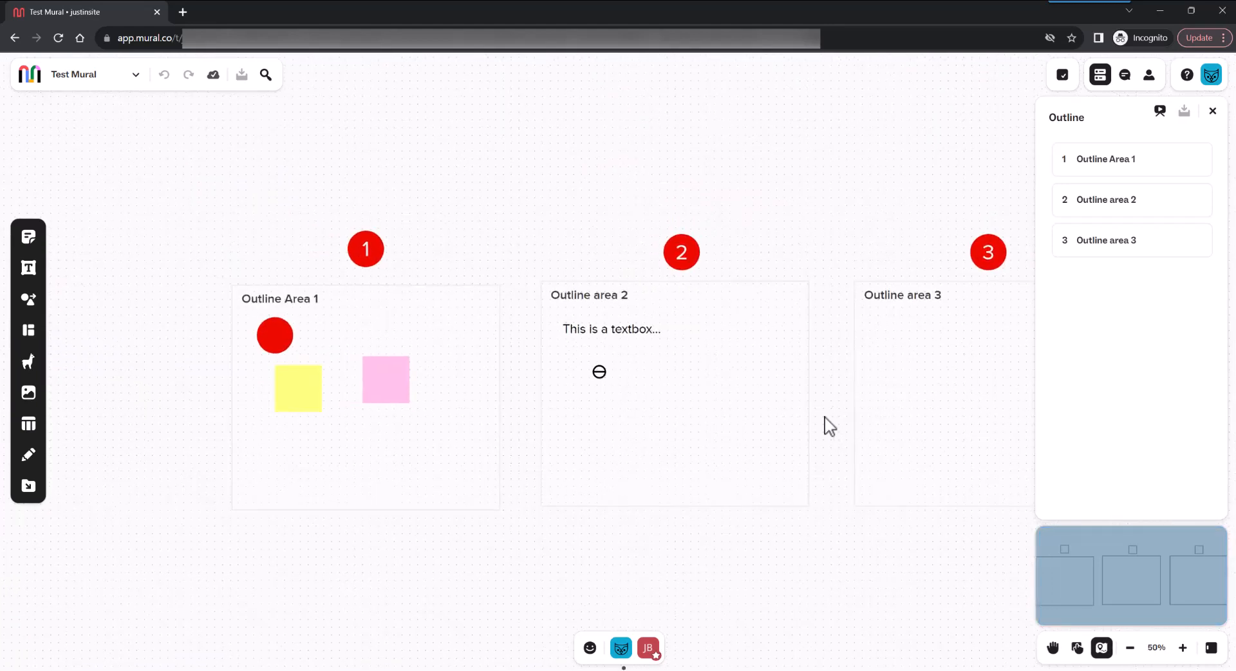
scroll(829, 426, up, 5)
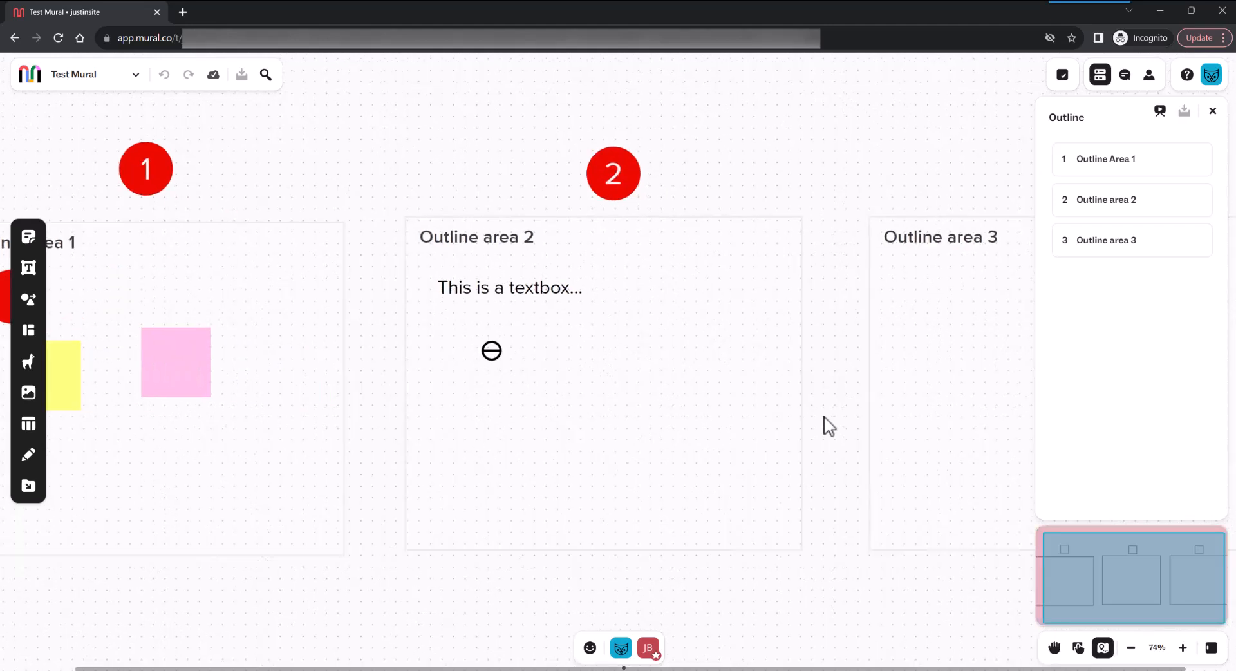
scroll(829, 426, down, 5)
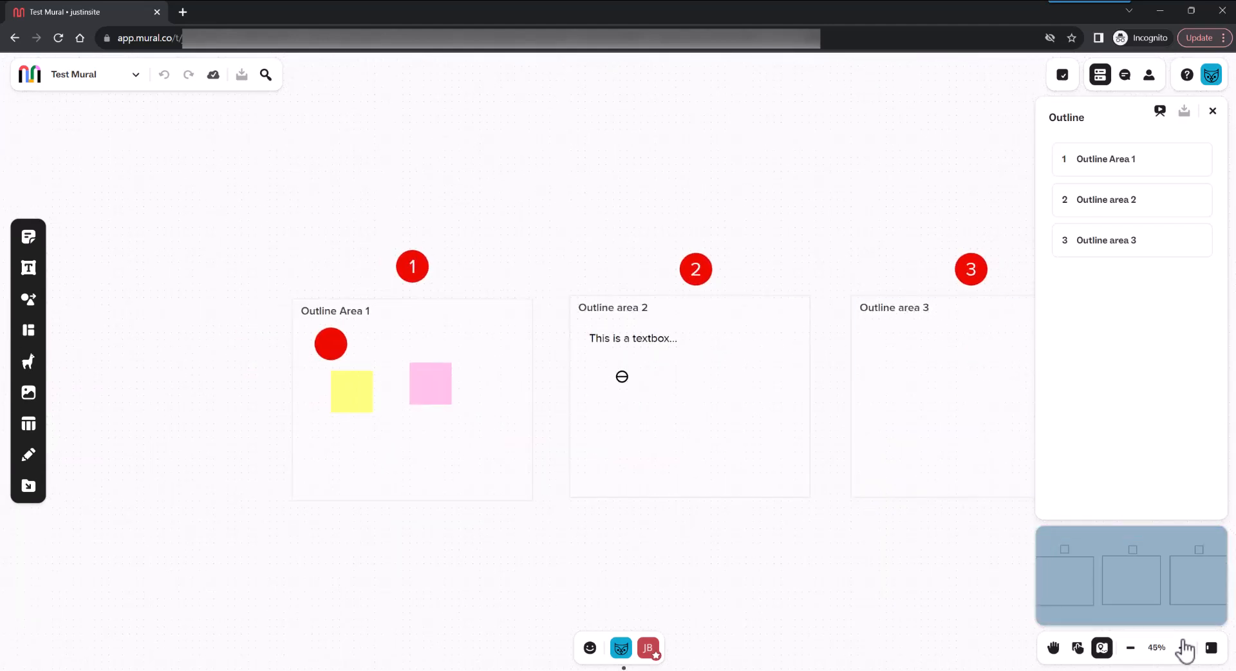
click(1131, 651)
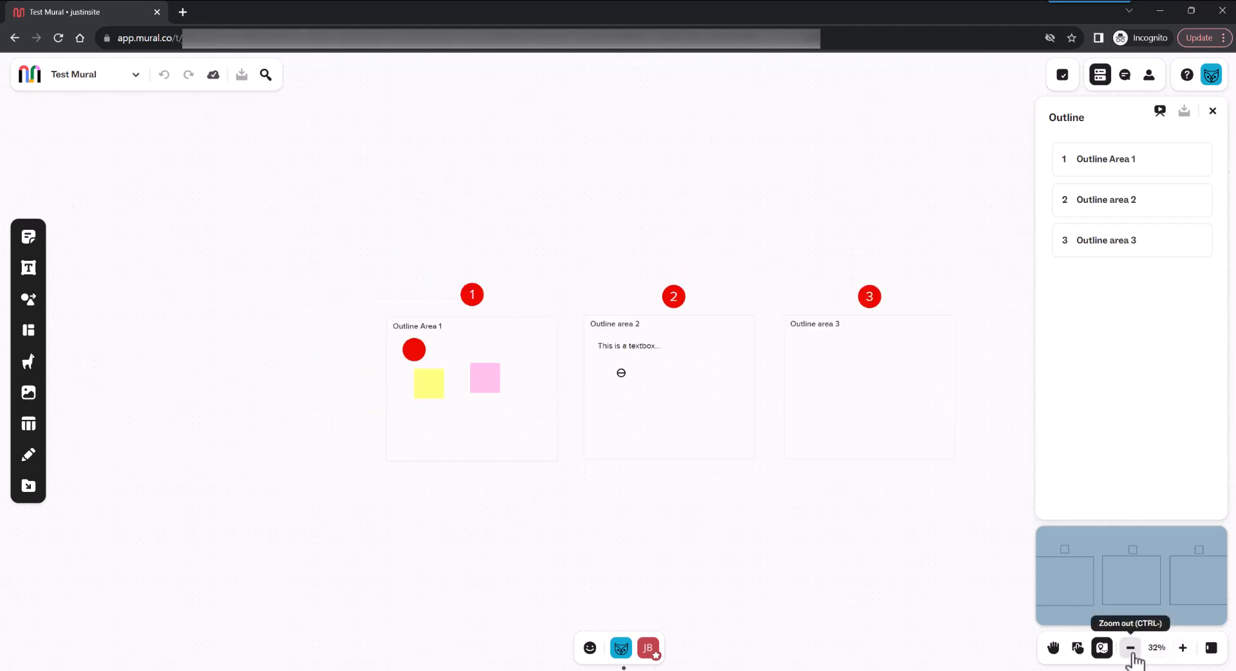
click(1182, 648)
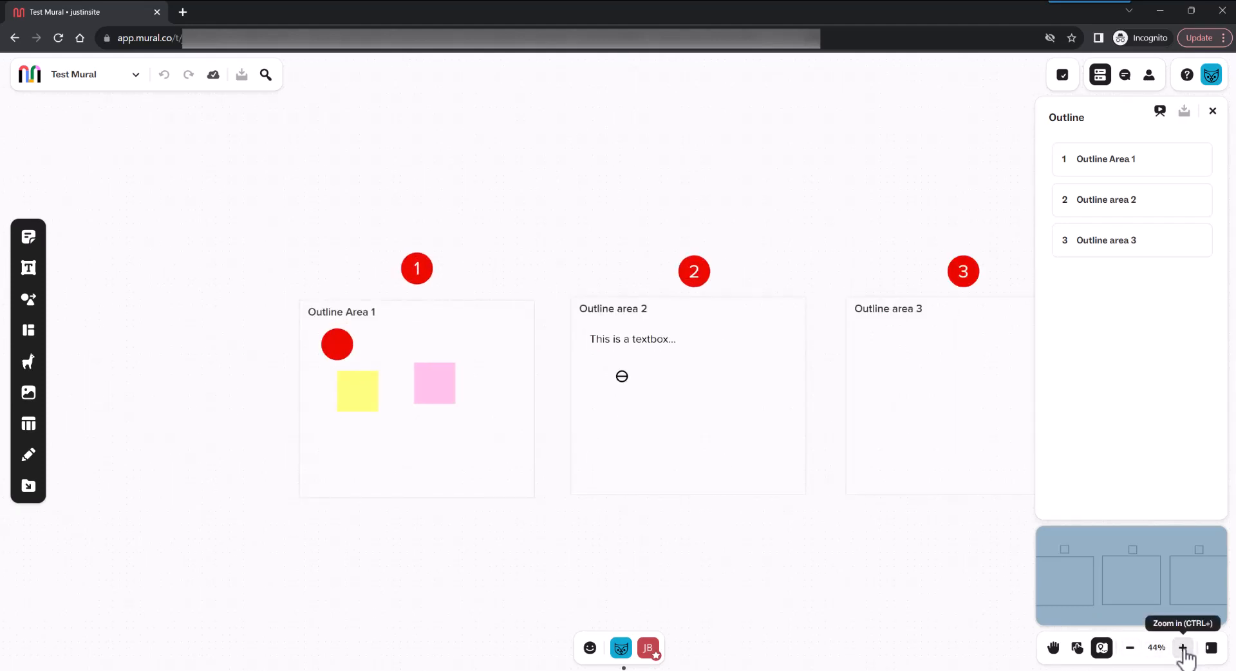
Turn on Move mode and shift the view of the mural around the outline areas.
click(1053, 649)
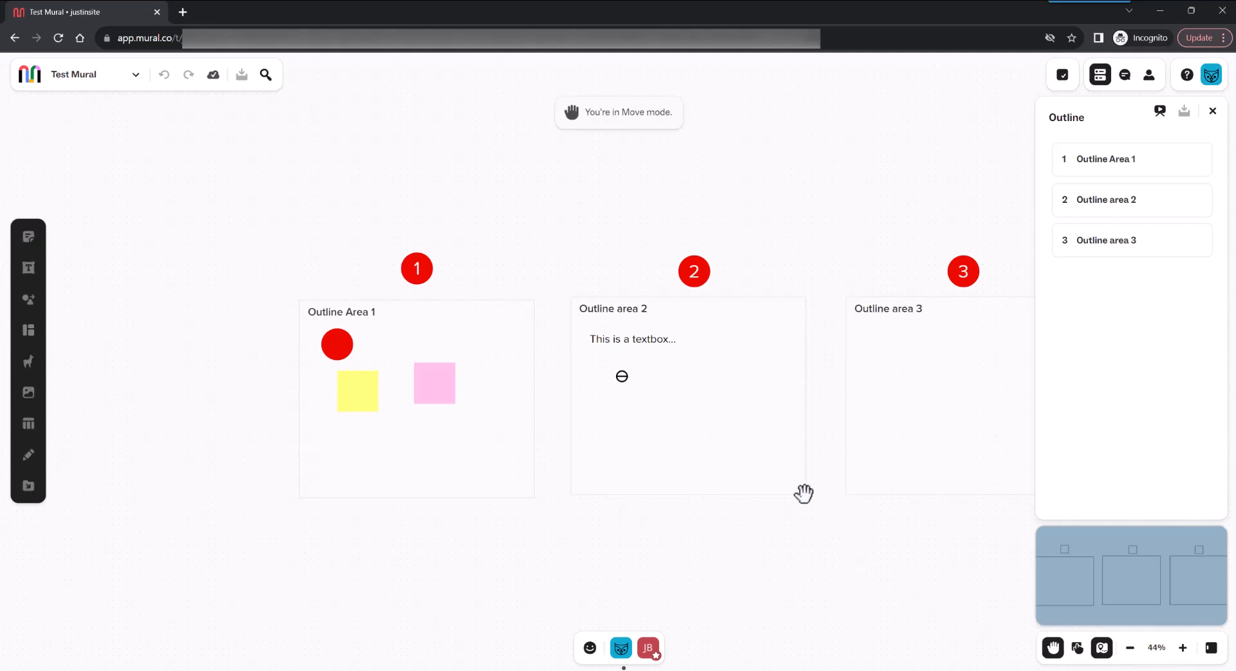
drag(601, 424, 539, 387)
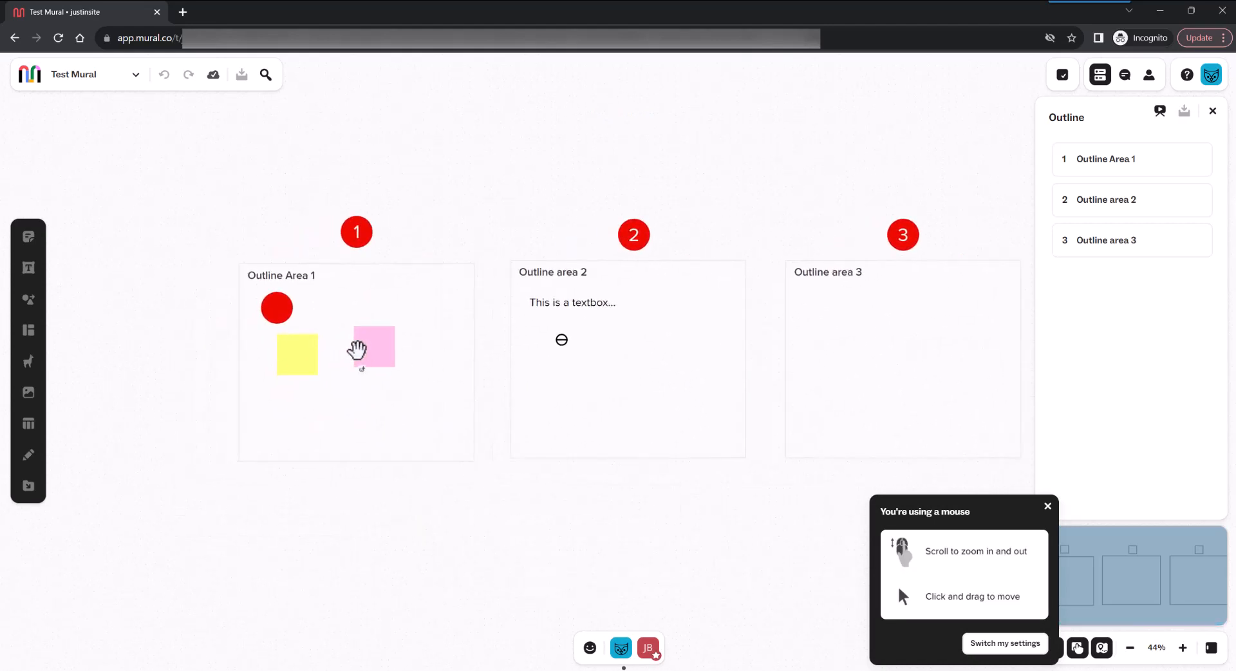
drag(356, 351, 387, 408)
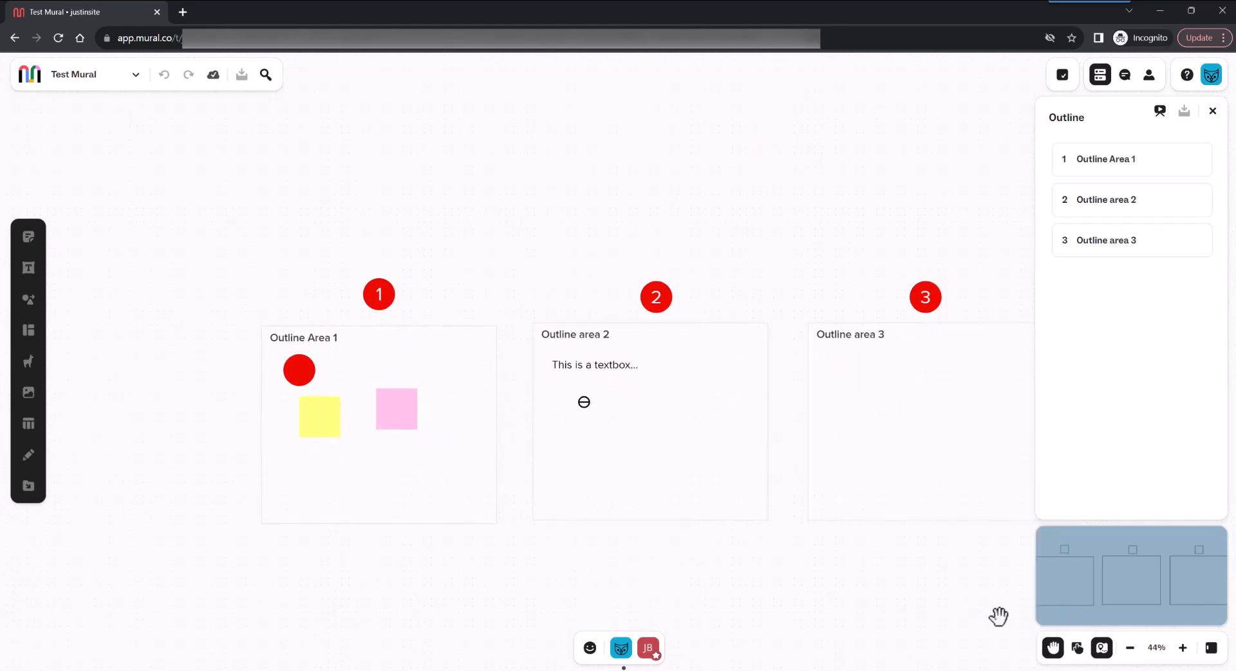
Return to editing and move the pink sticky note slightly to the right within Outline Area 1.
click(1054, 649)
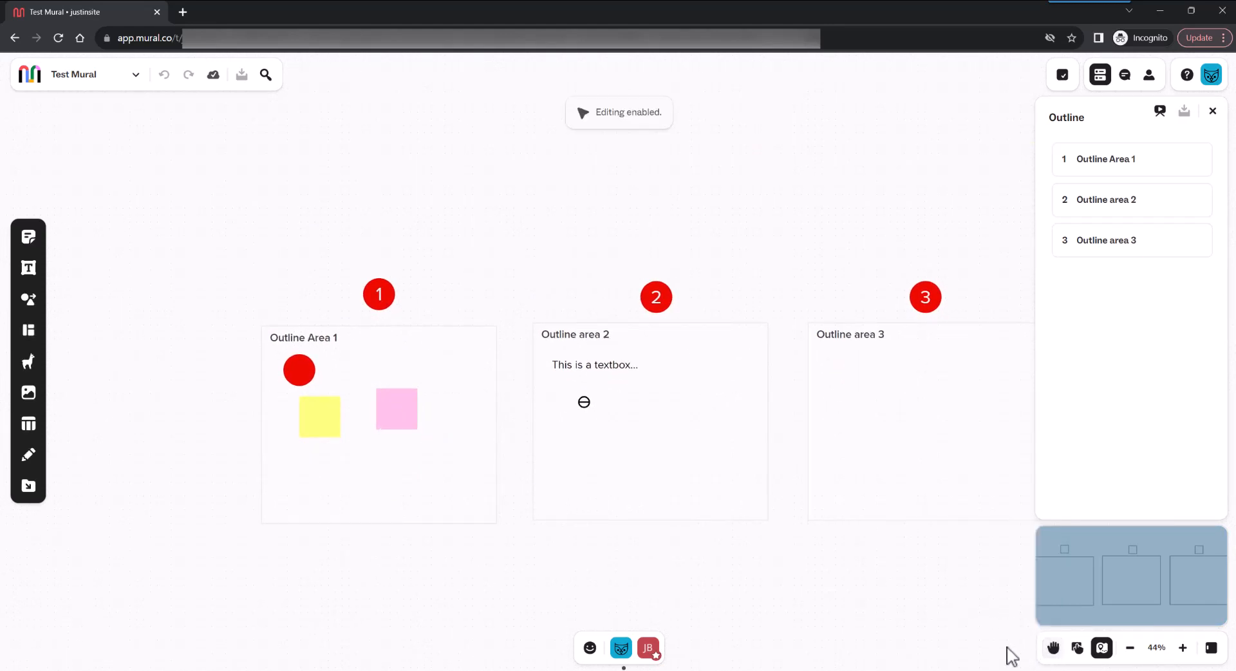
drag(789, 572, 833, 582)
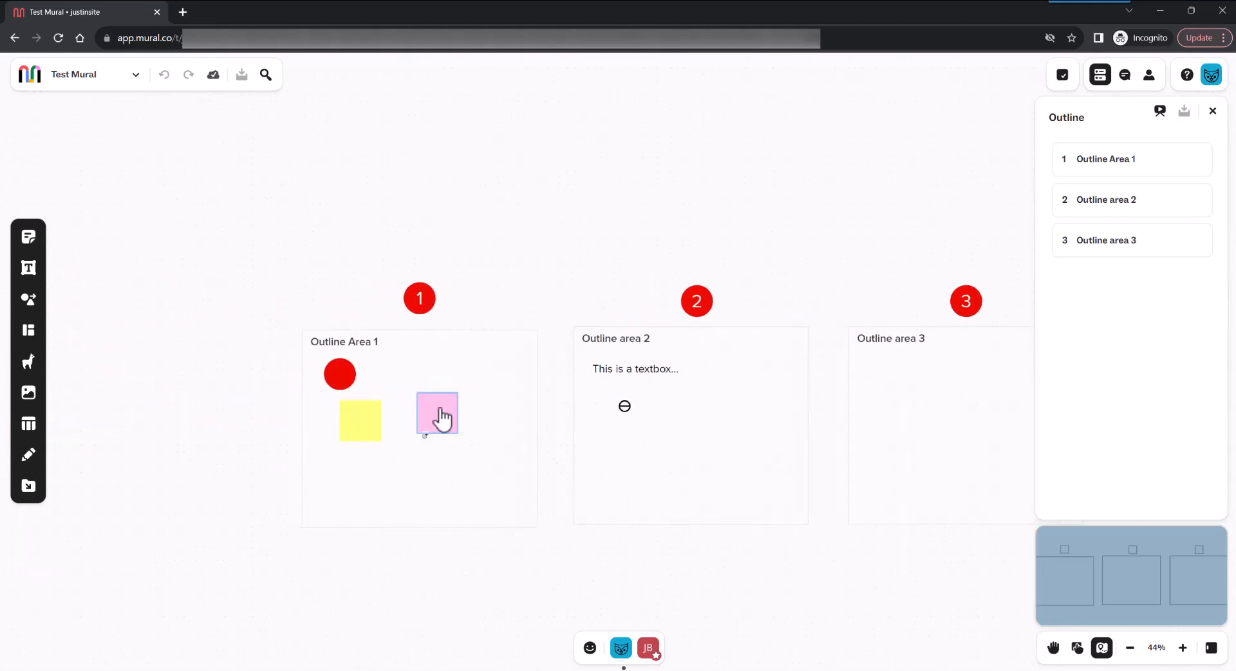
drag(438, 414, 466, 418)
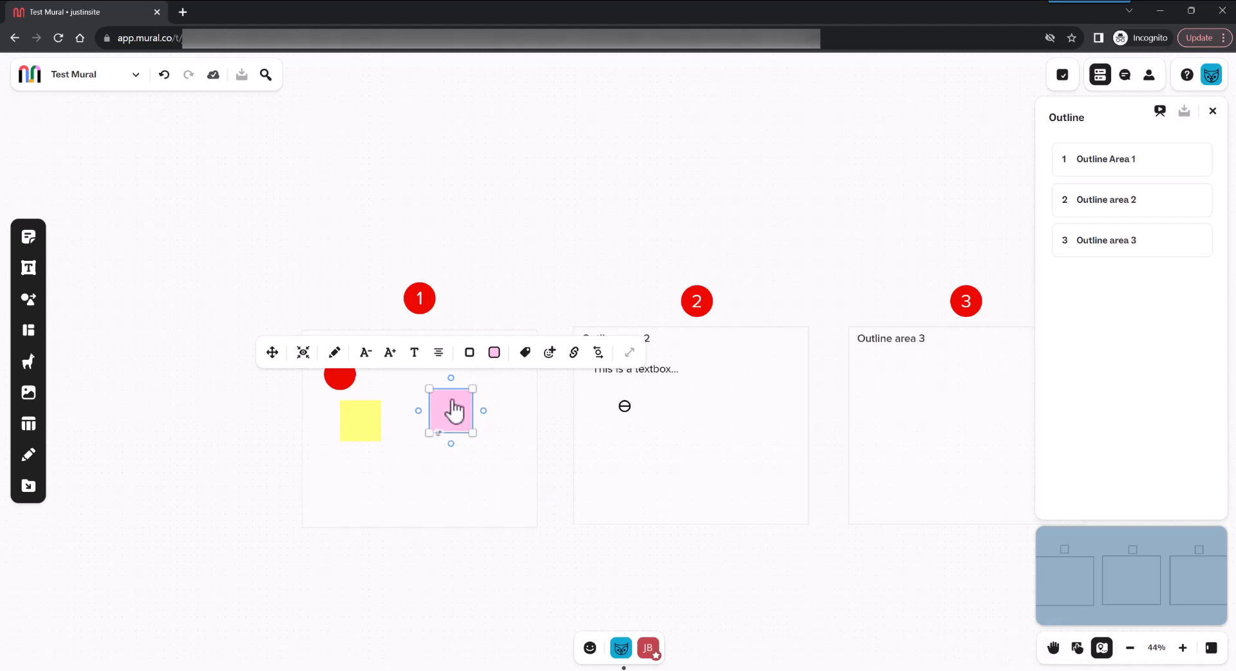
Switch to Move mode again and pan across the canvas without changing any objects.
click(1055, 650)
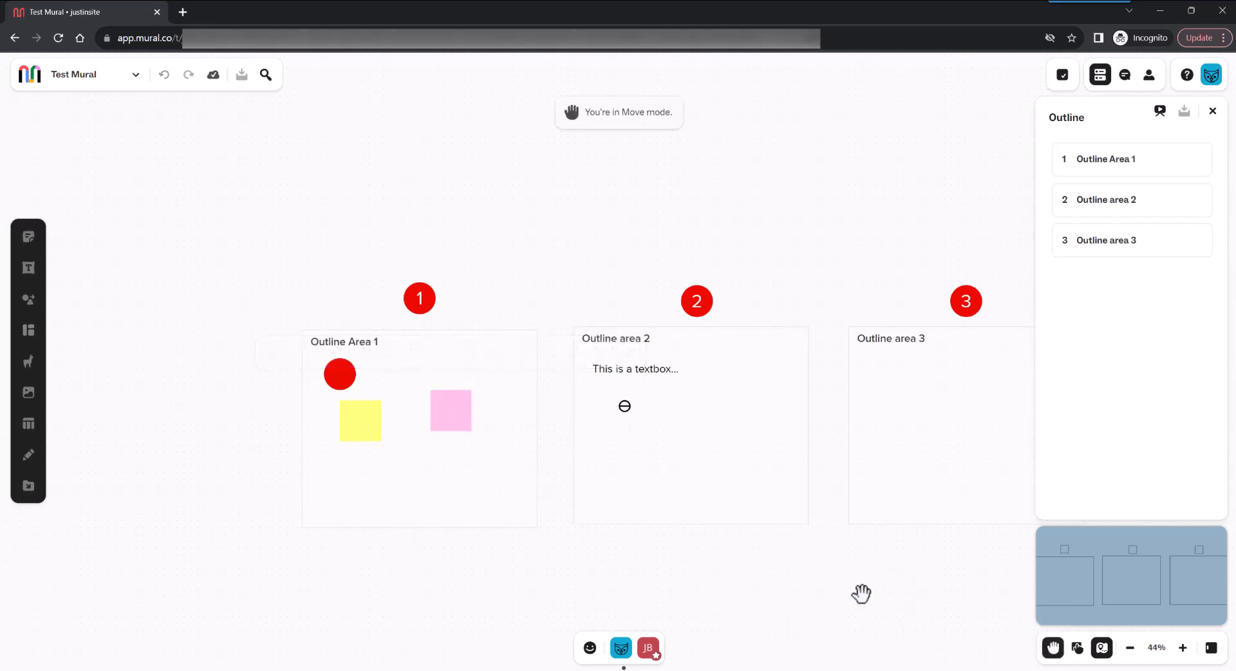
drag(861, 592, 532, 668)
drag(847, 611, 971, 486)
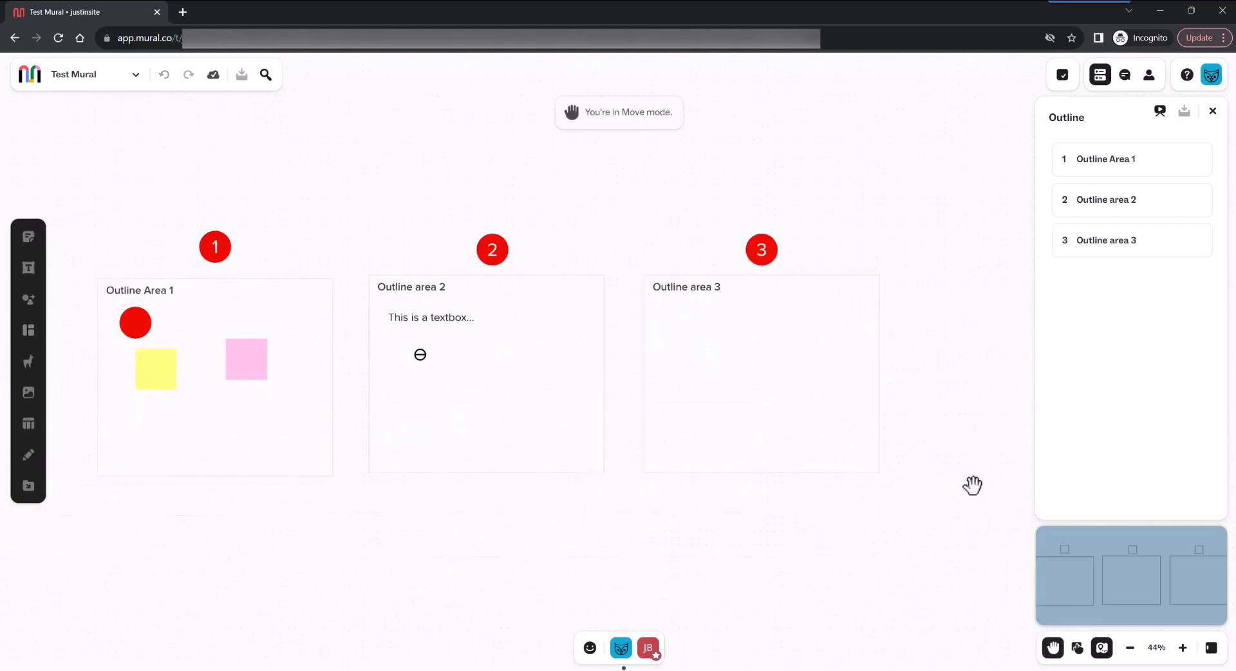
drag(752, 600, 927, 548)
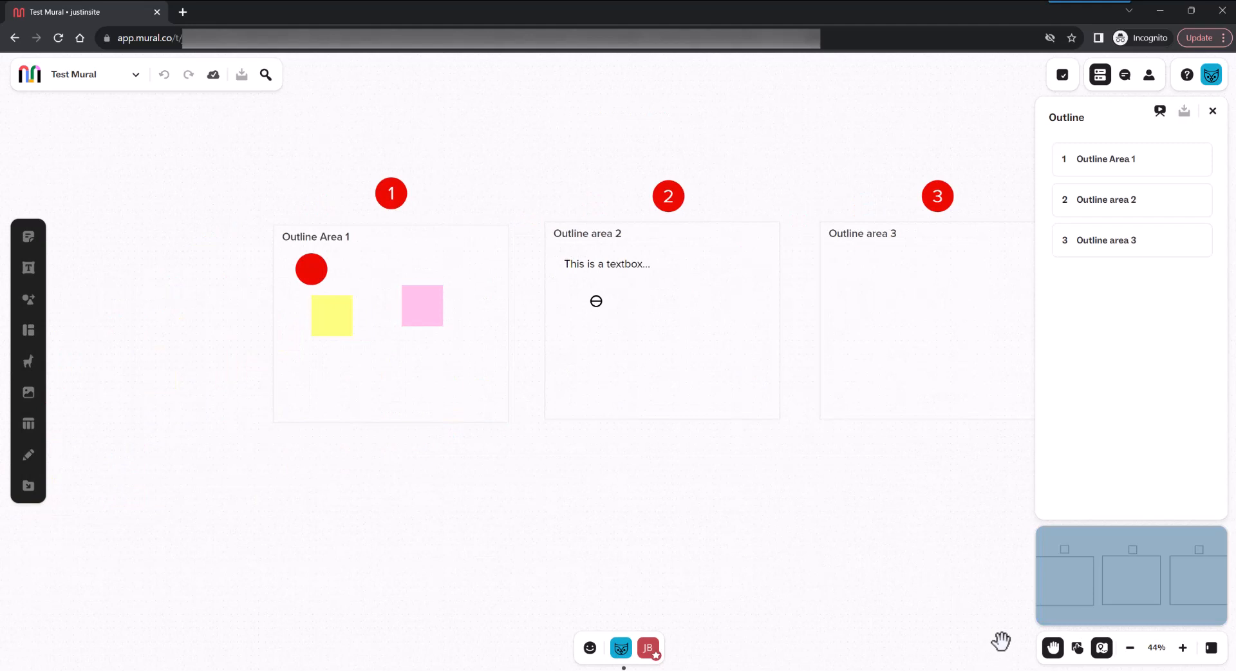
Leave Move mode and move the pink sticky note lower and slightly to the right within Outline Area 1.
click(1053, 647)
drag(435, 321, 457, 371)
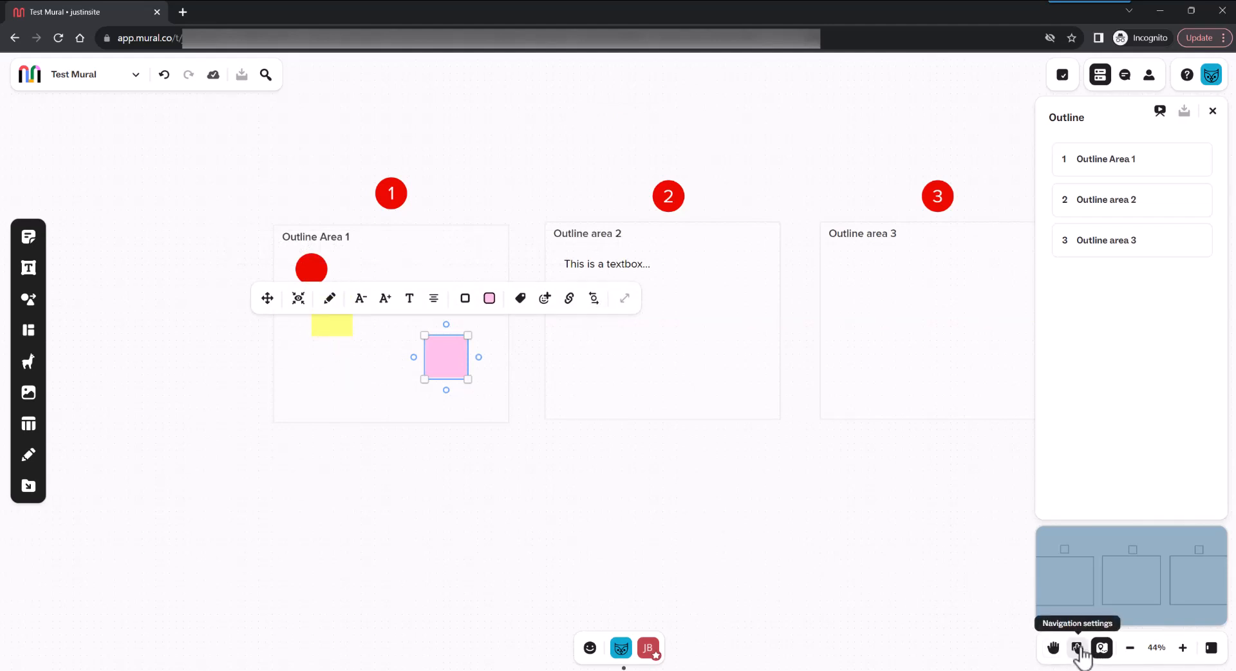
Try Trackpad mode in the navigation settings, then set navigation back to Mouse mode.
click(1076, 647)
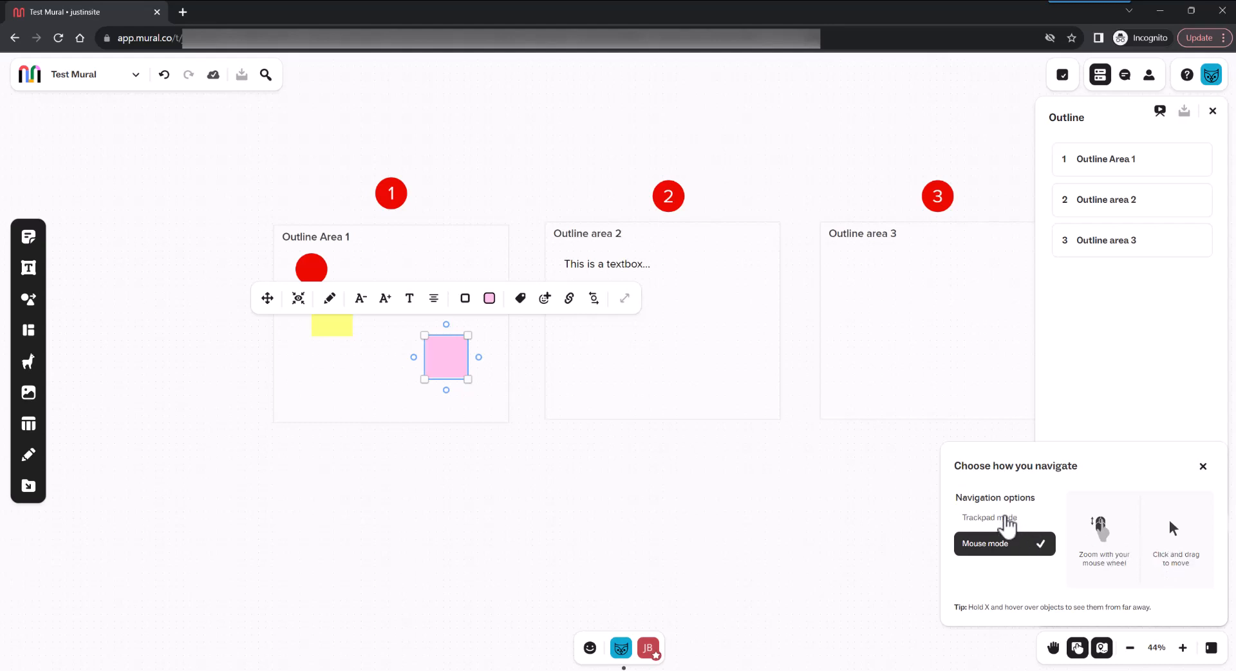
click(1006, 519)
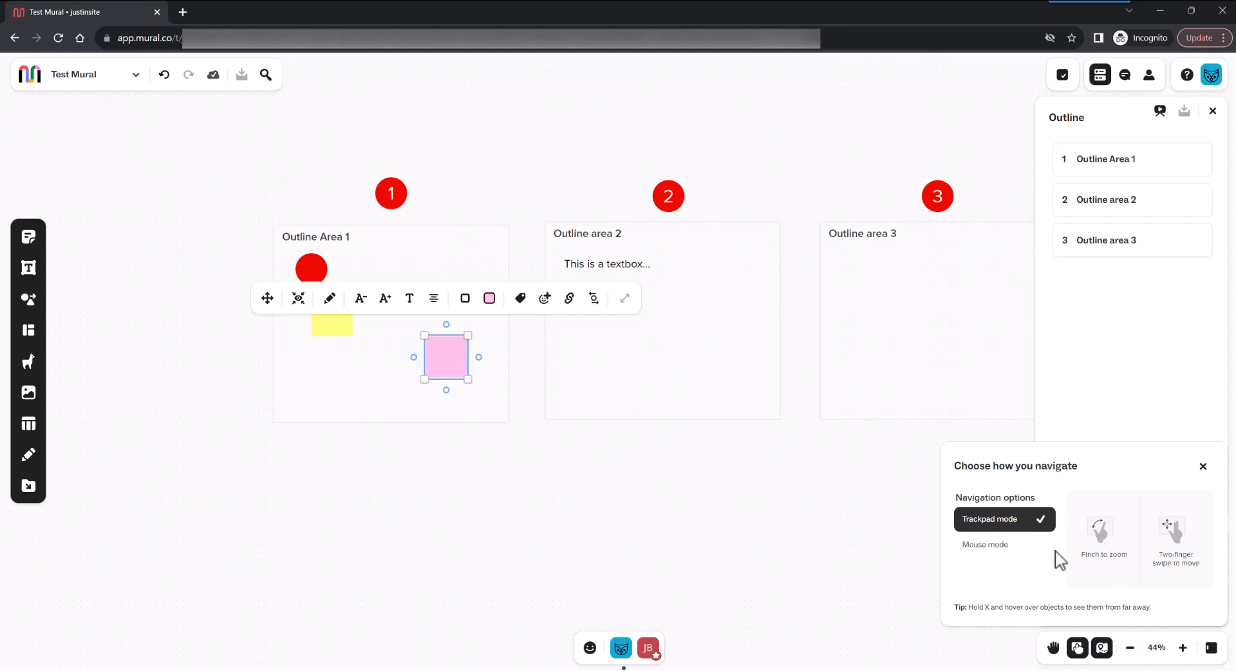
click(1000, 545)
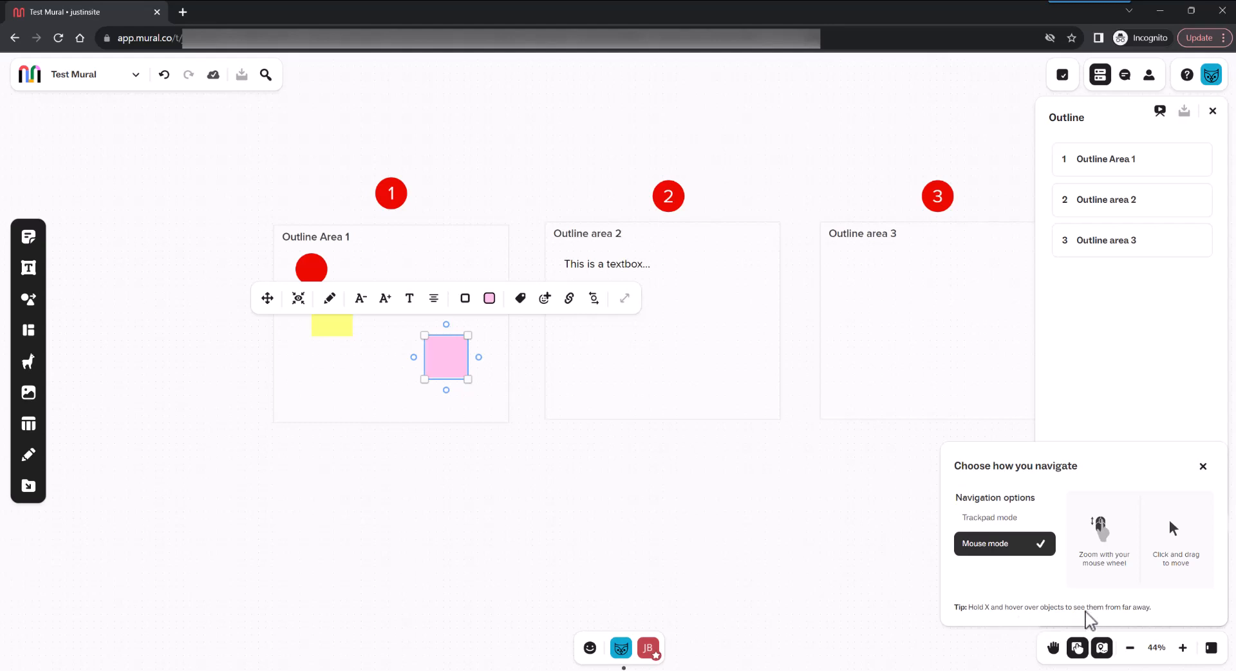
Zoom out to 25% and magnify individual objects from far away, such as the numbered circles and the icon in Outline area 2.
scroll(824, 511, down, 5)
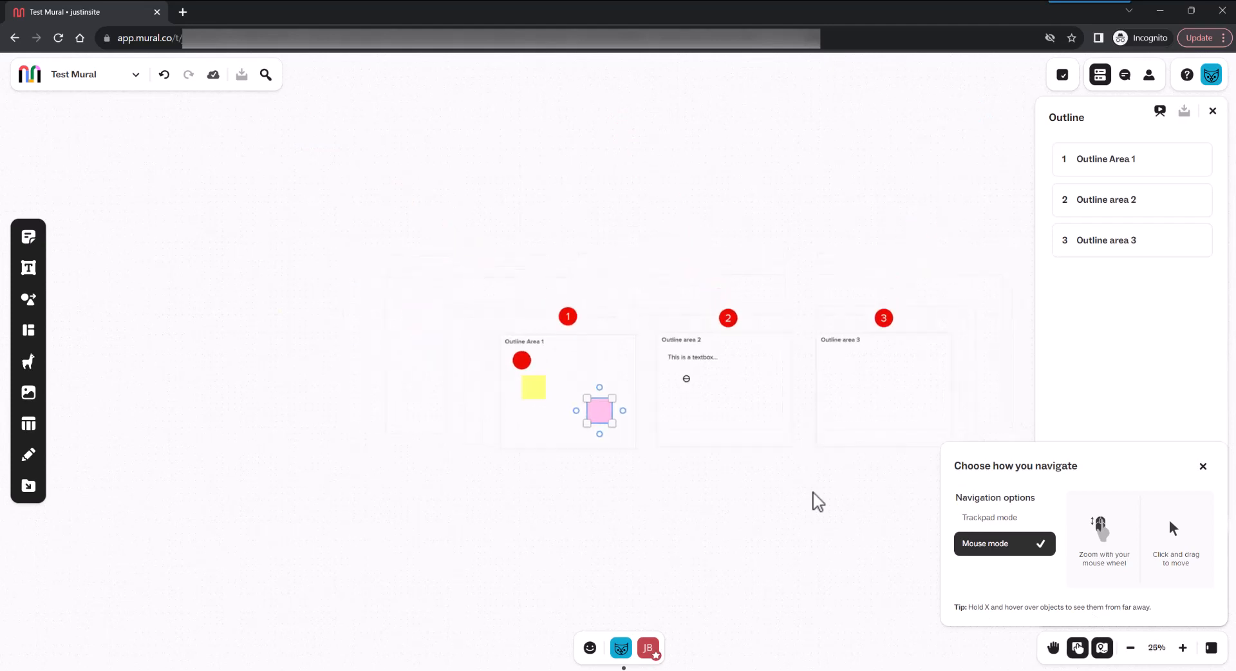
drag(799, 506, 663, 551)
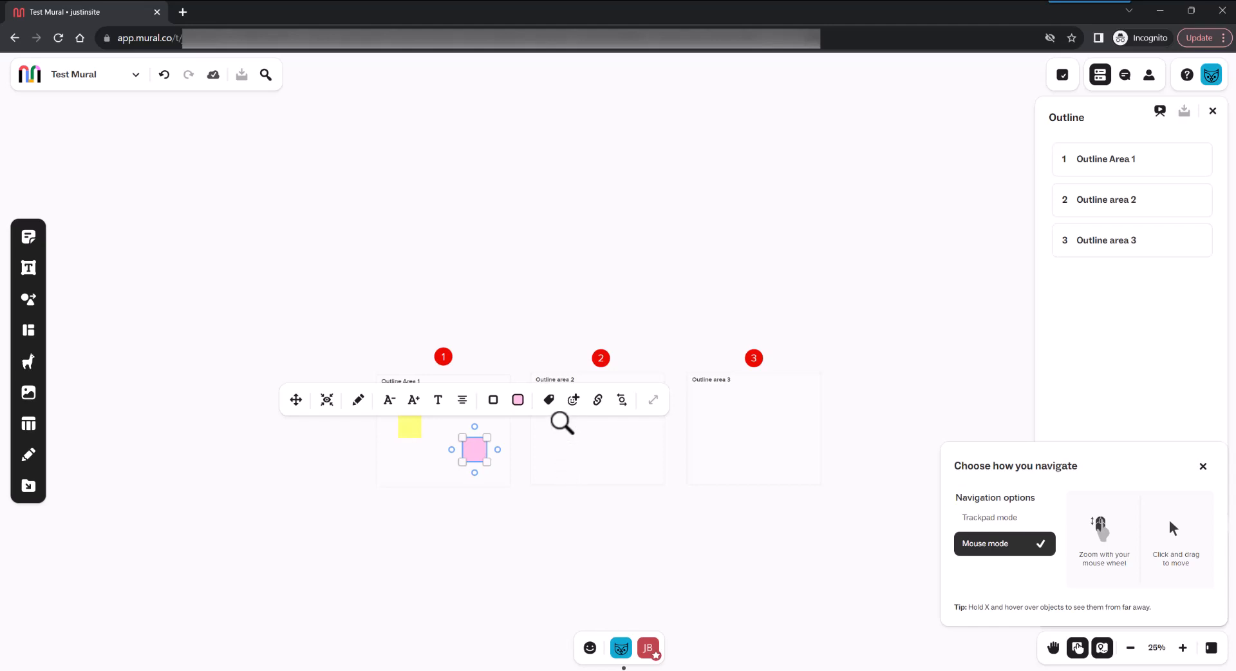
click(562, 423)
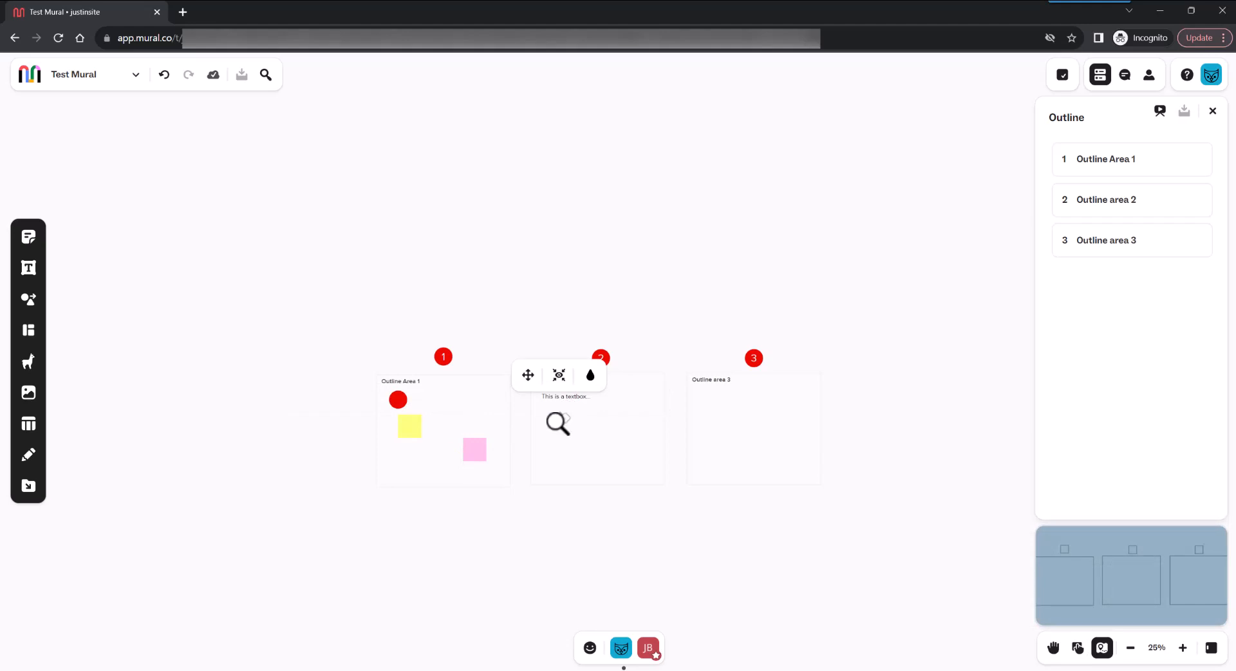
click(583, 460)
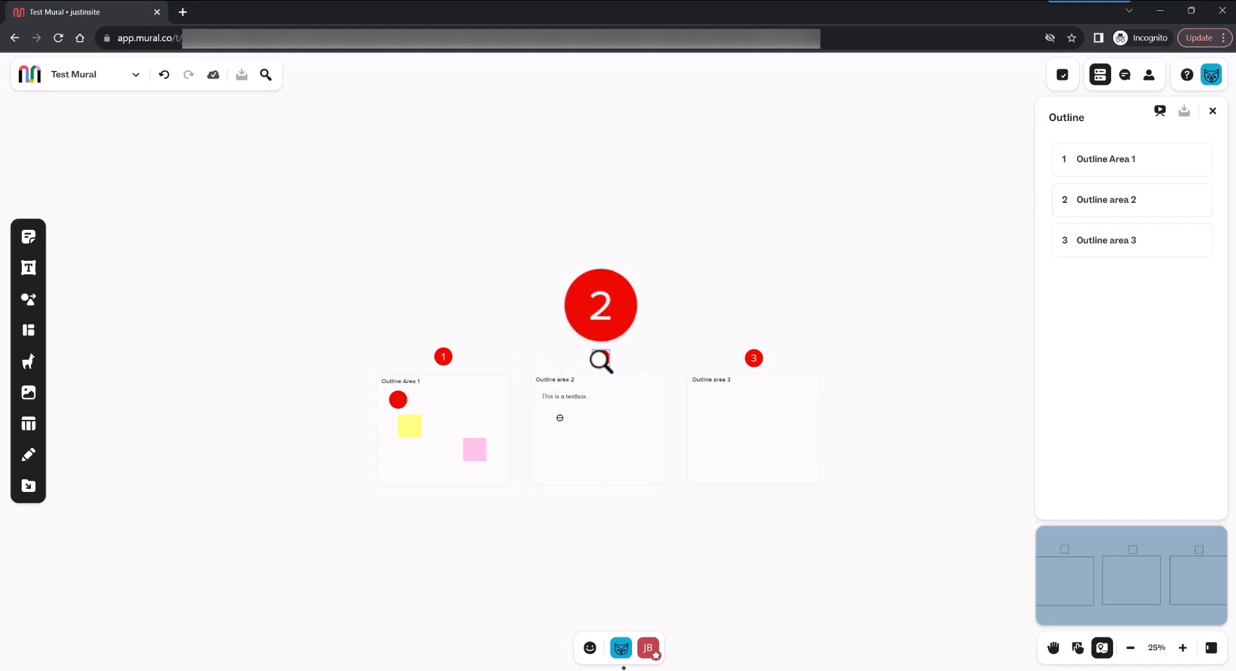
click(601, 358)
mouse_move(560, 398)
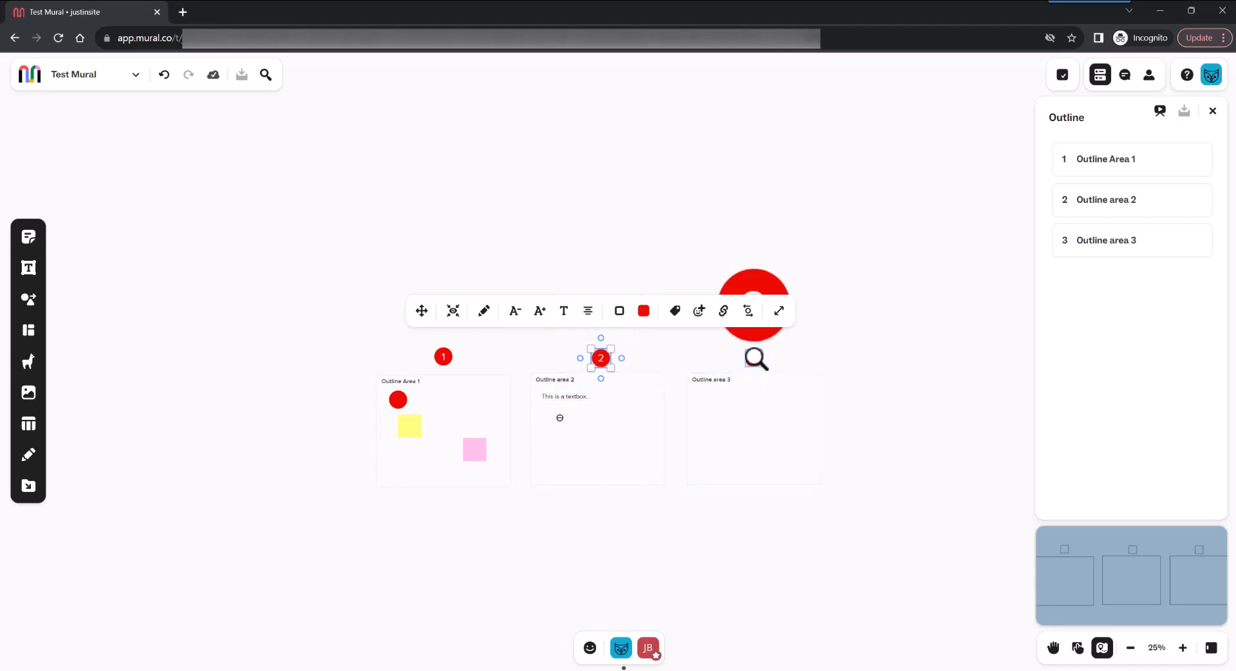
mouse_move(401, 399)
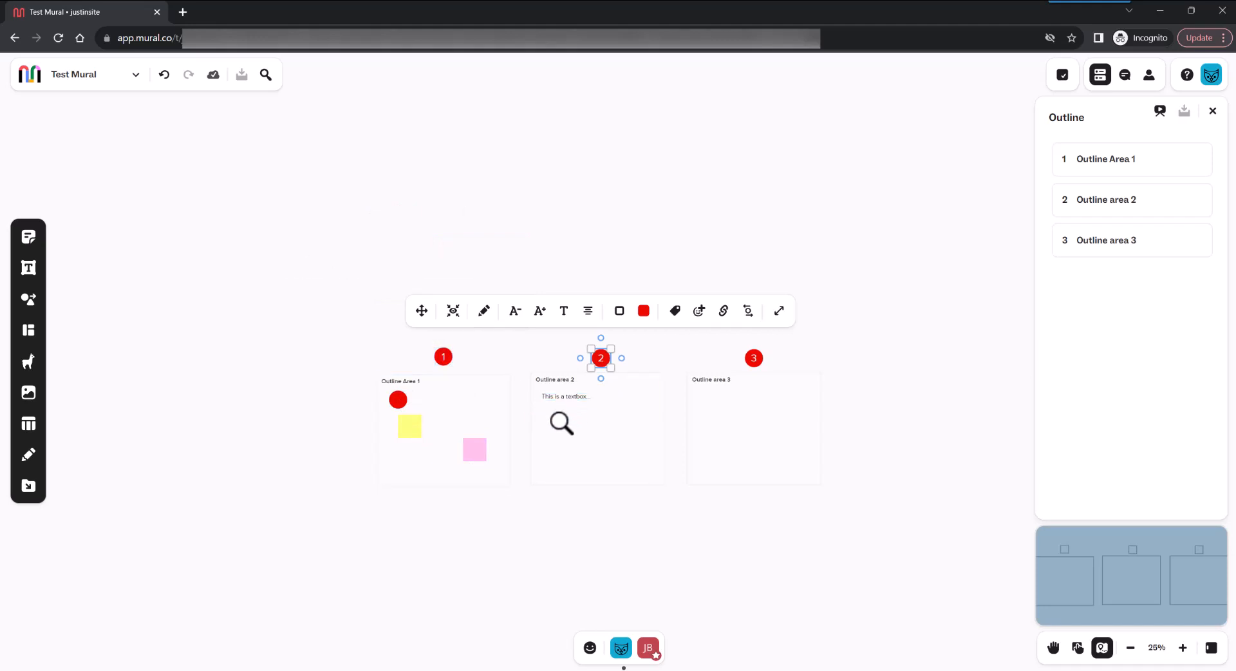
click(562, 423)
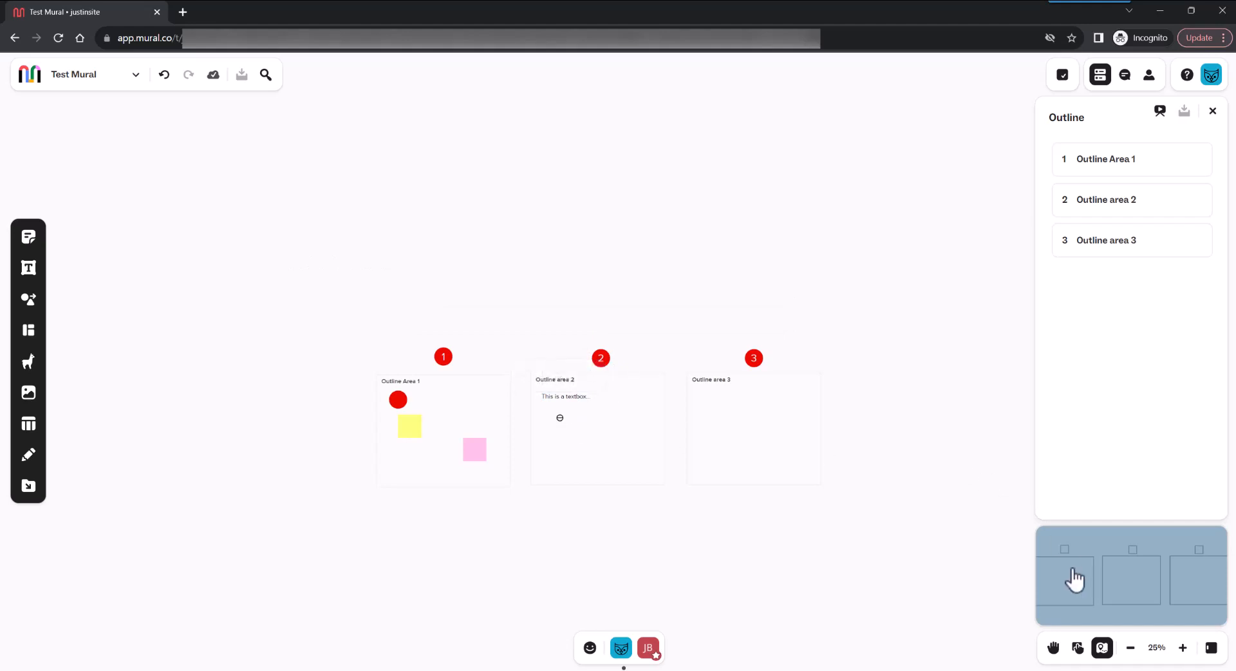
Turn Focus mode on for the mural, then turn it off again.
click(1211, 648)
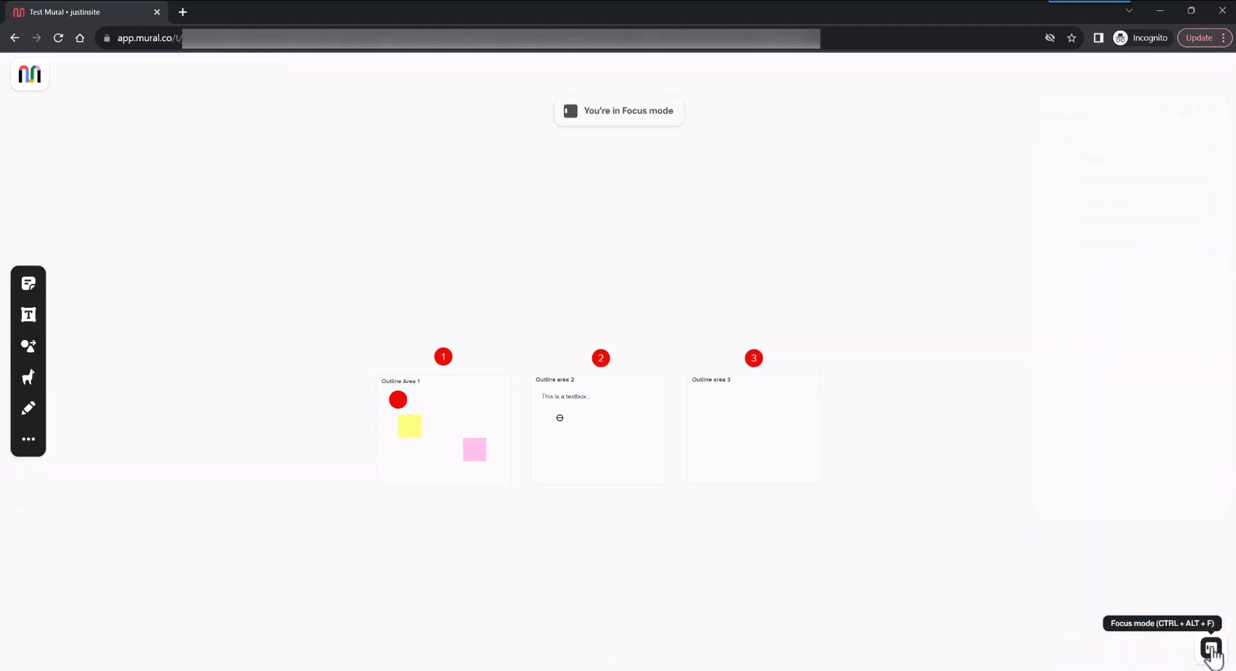
click(1211, 648)
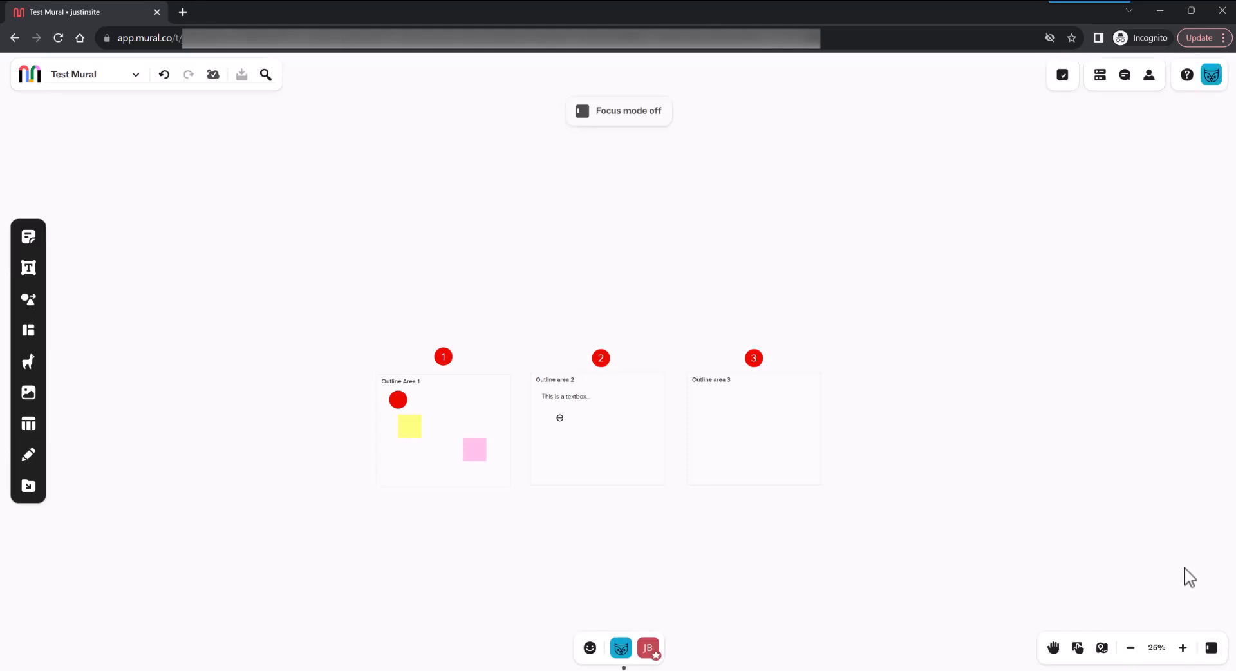
Look through the mural's outline list, its comments and the visitor's account options, closing each one again.
click(1101, 82)
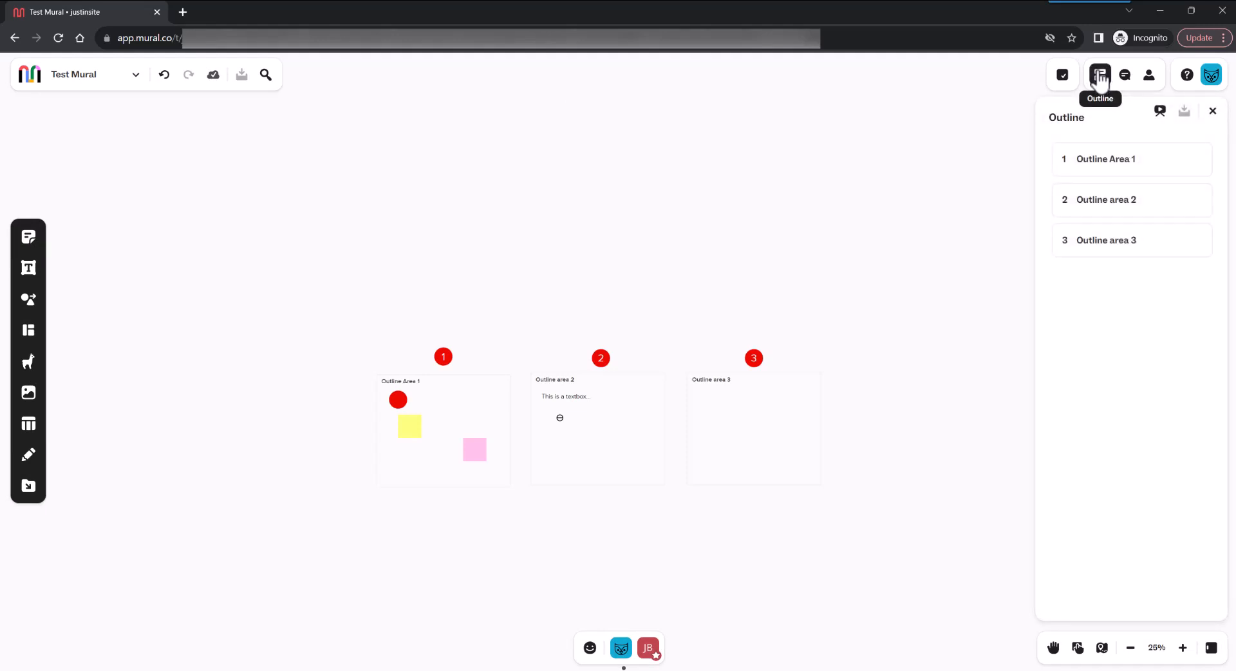
click(1101, 81)
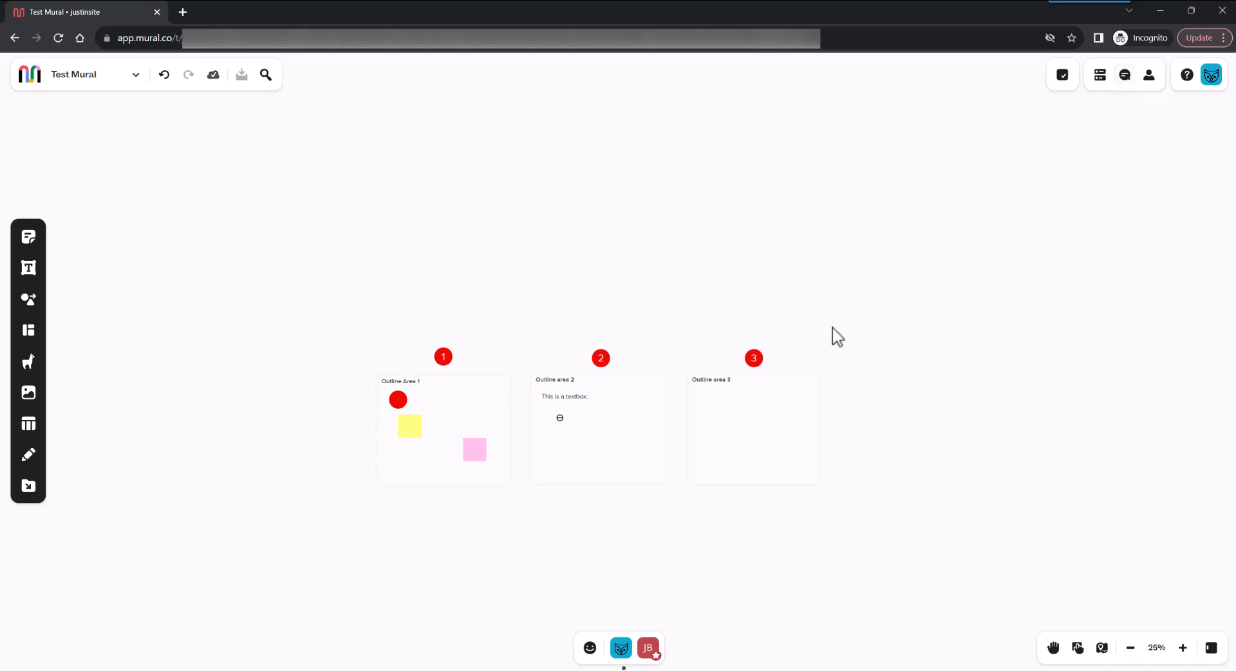
click(1125, 74)
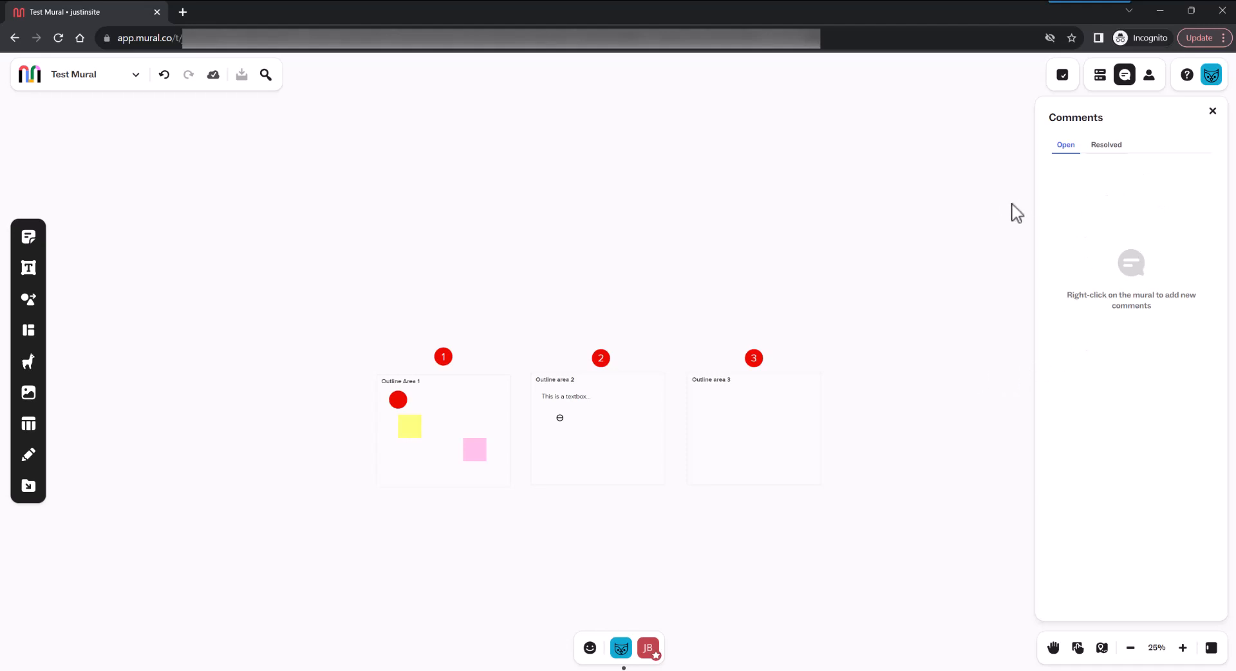
click(1213, 111)
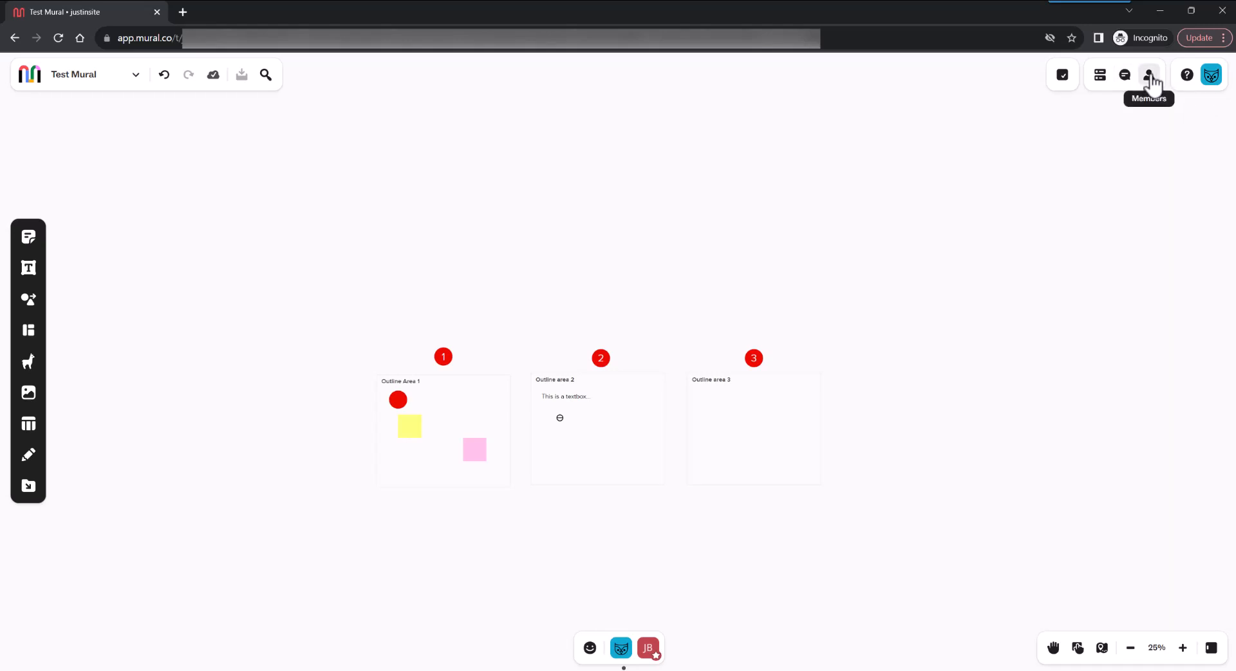
click(1211, 78)
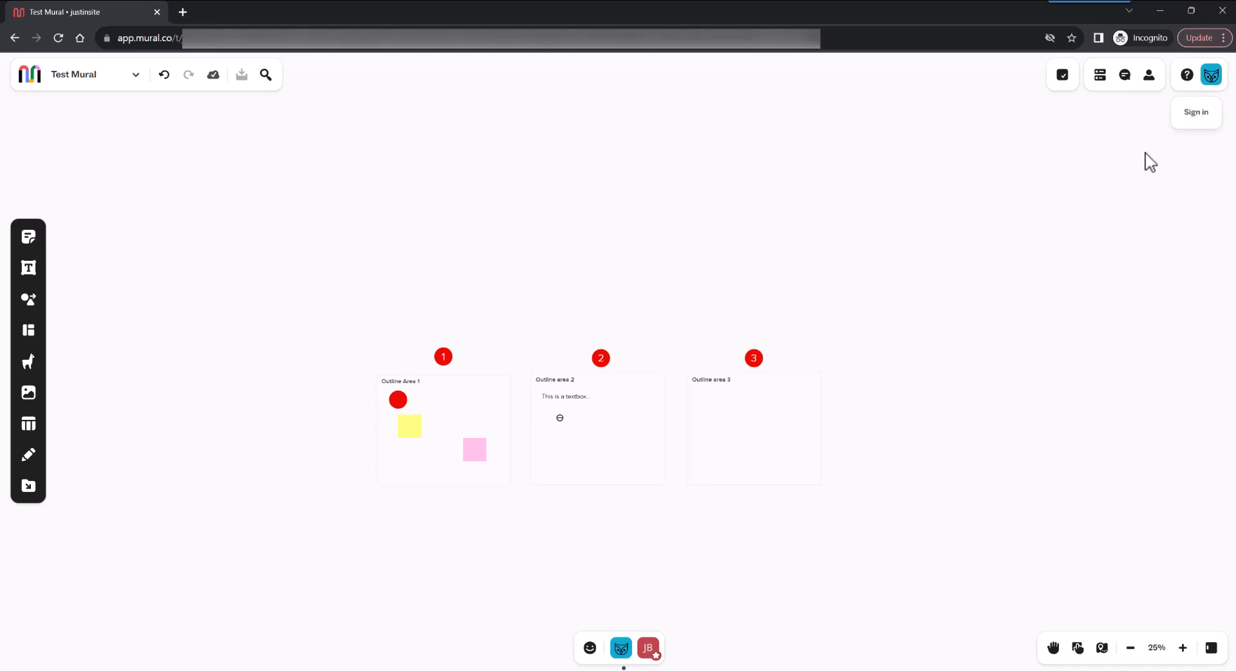
click(1104, 199)
Use Find to filter the mural's objects by the Icon type.
click(265, 74)
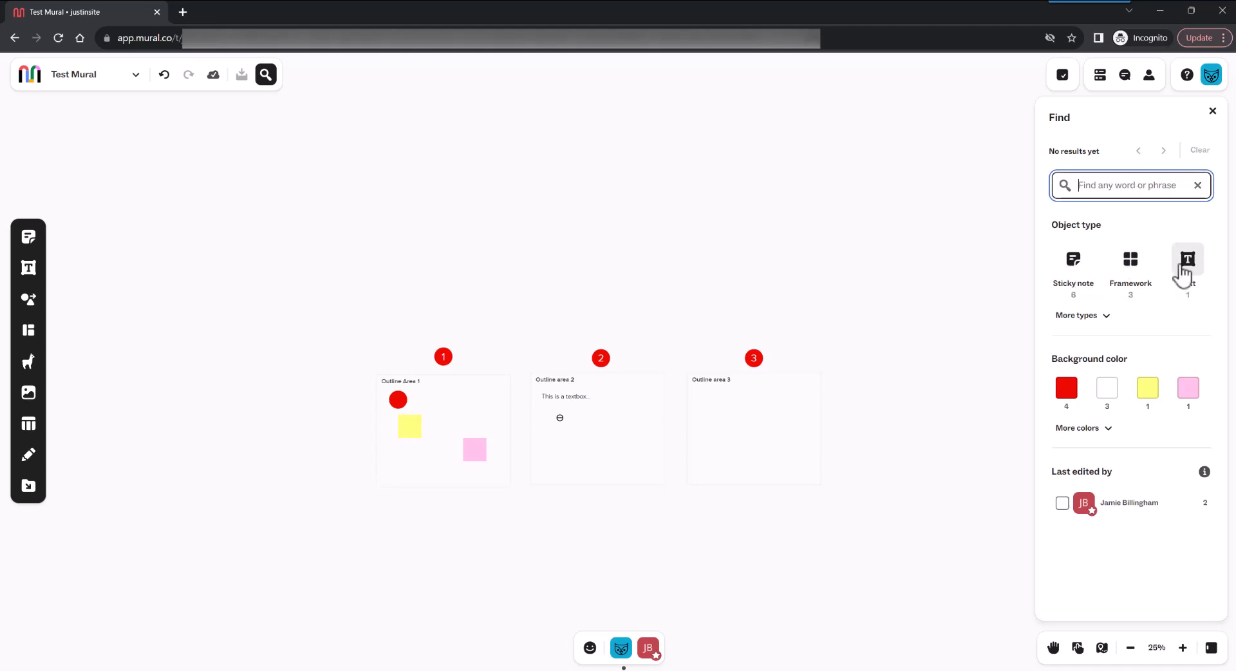
click(1107, 317)
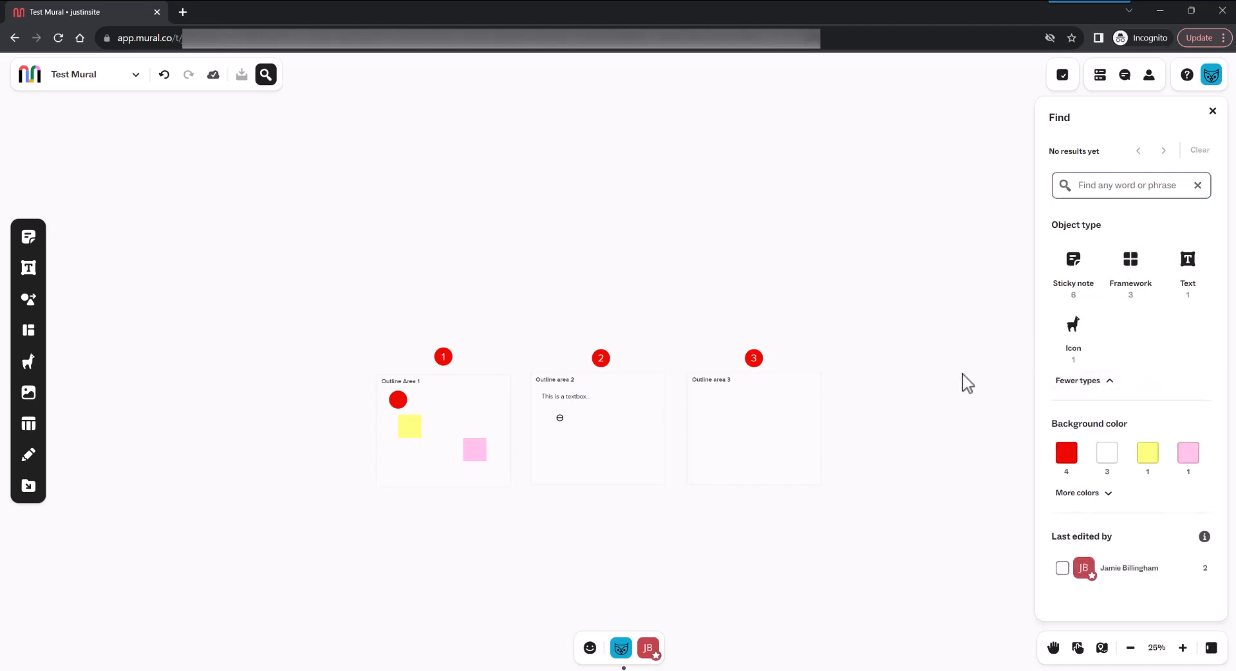
click(1079, 334)
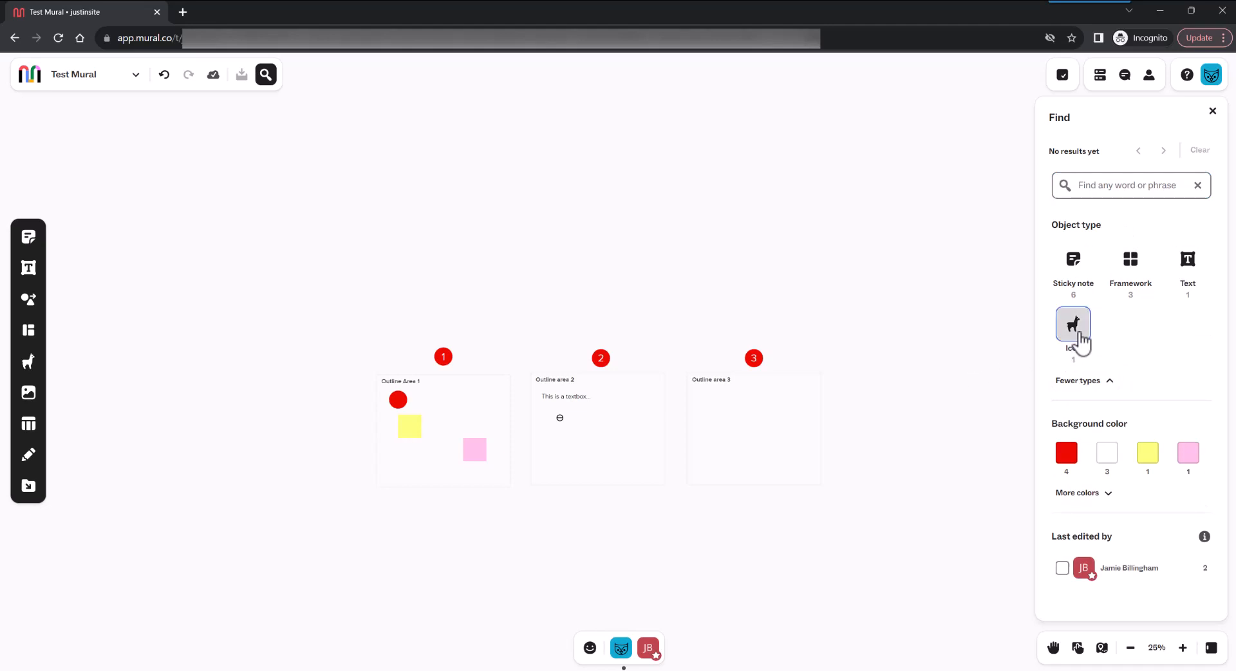
Enlarge the found icon and move it lower in Outline area 2, and clear and close the Find filter.
click(560, 420)
drag(591, 420, 648, 419)
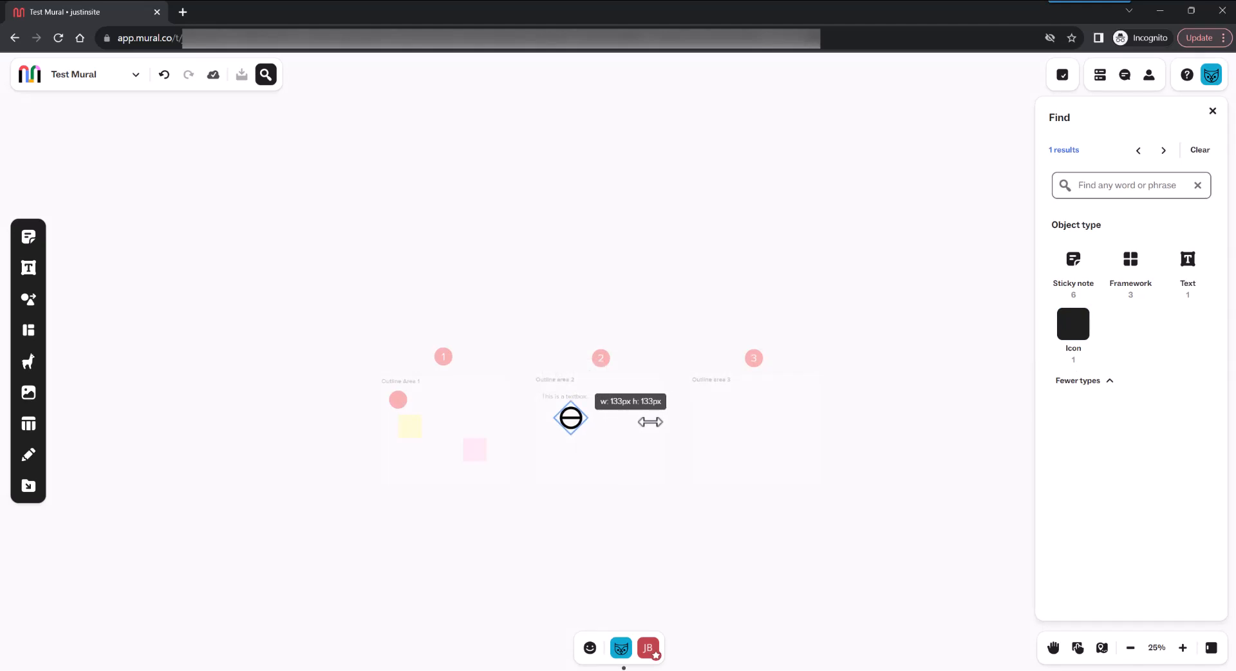
drag(573, 436, 559, 450)
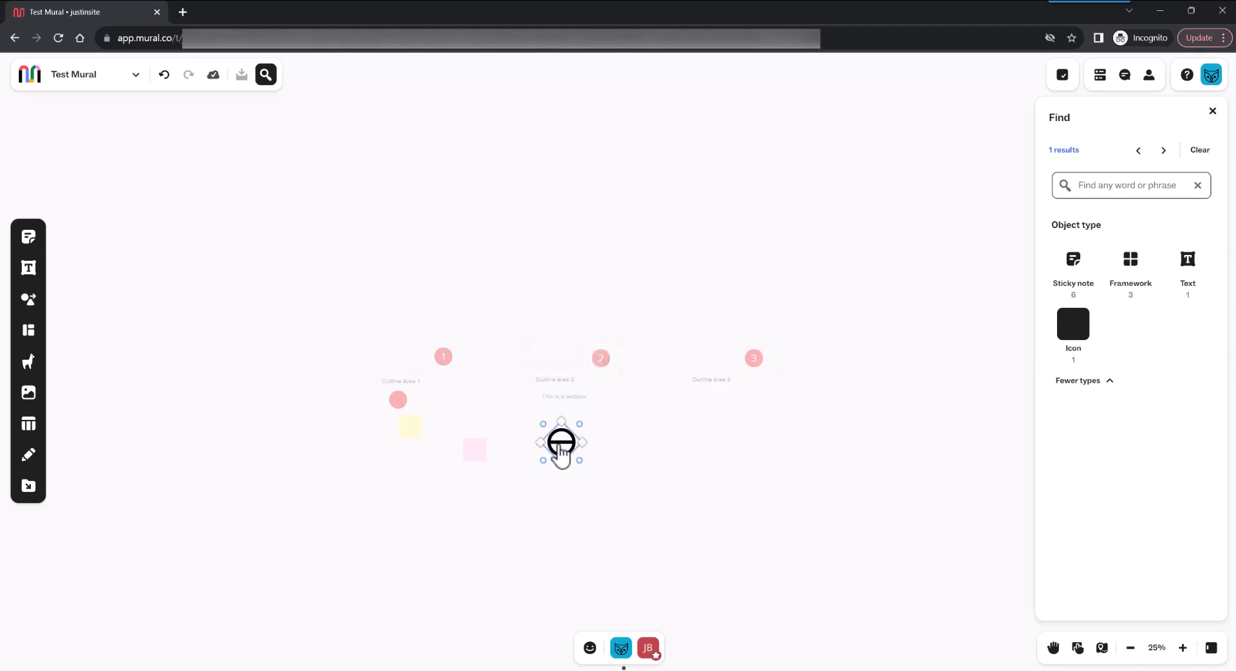
click(933, 374)
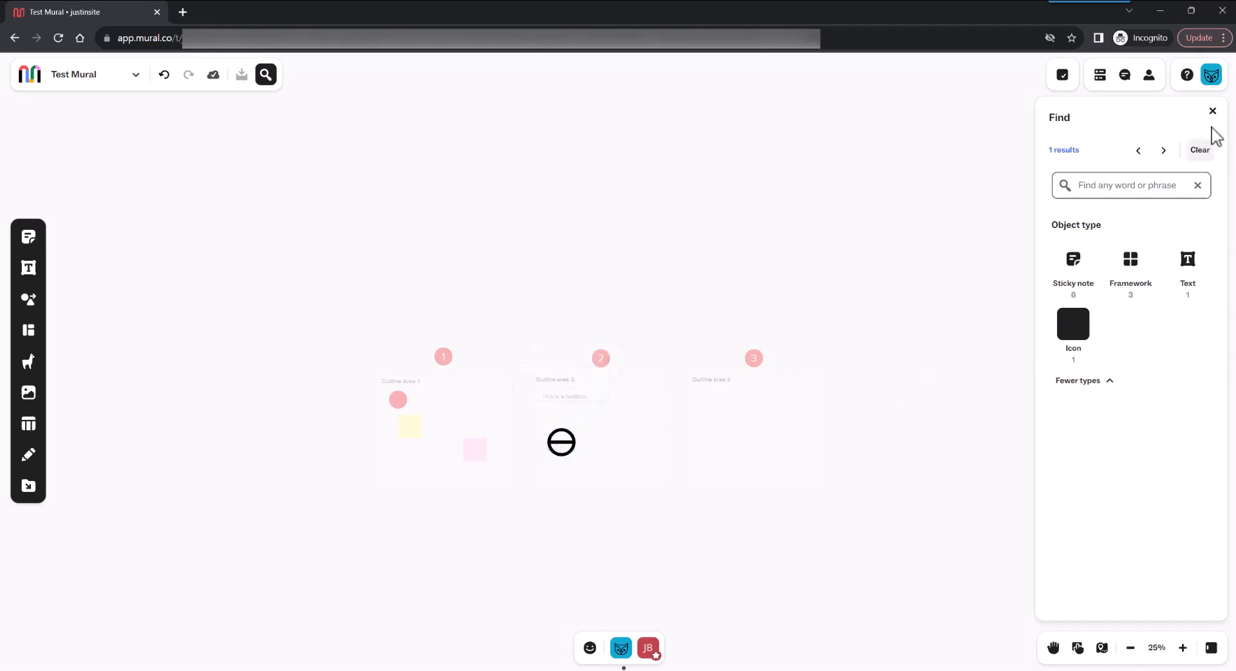
click(1202, 153)
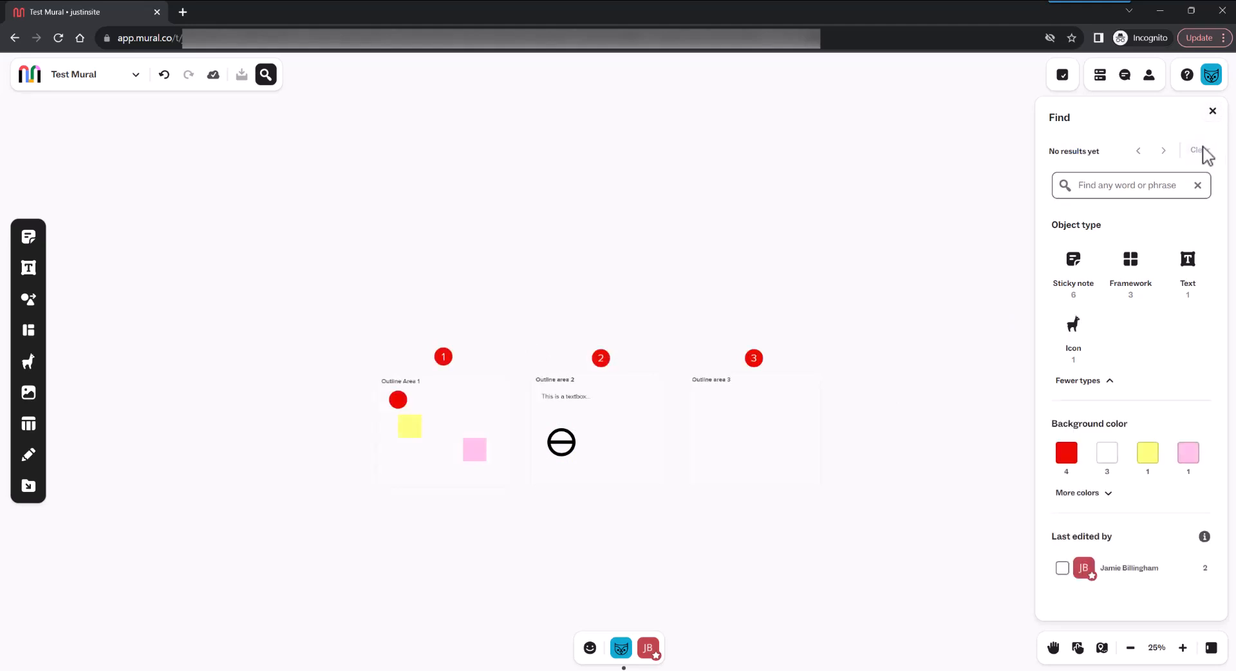
click(1212, 111)
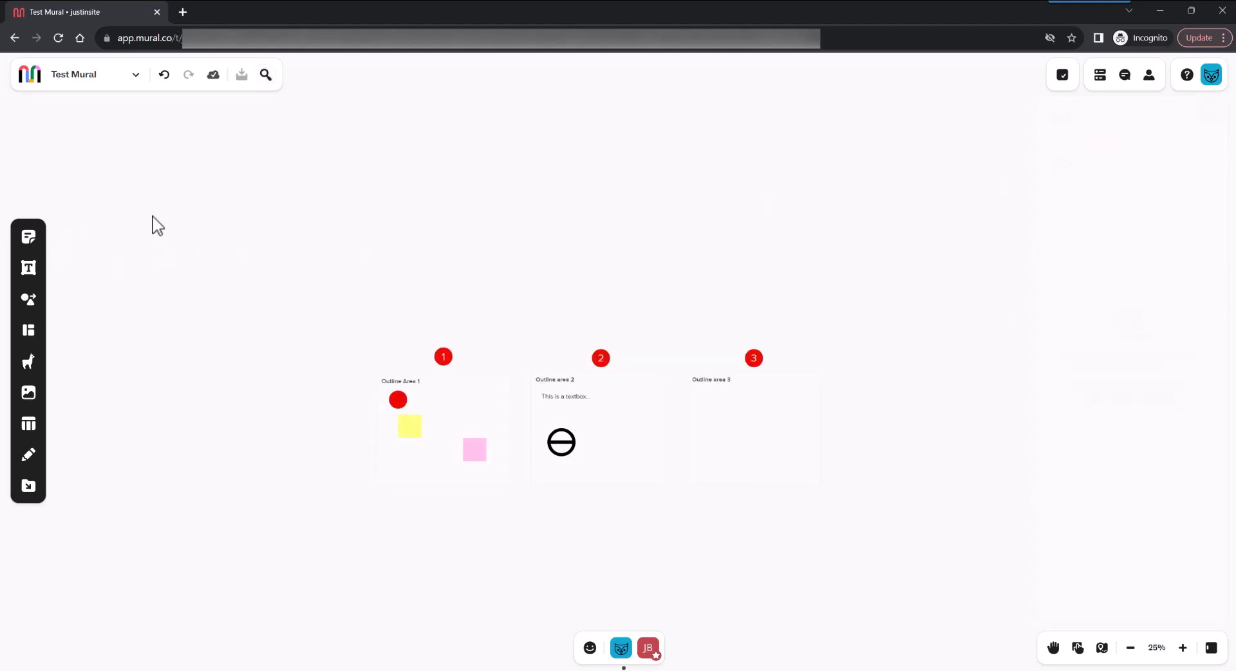
Add a yellow square sticky note in Outline Area 1 and move it just below the area's lower border.
click(29, 237)
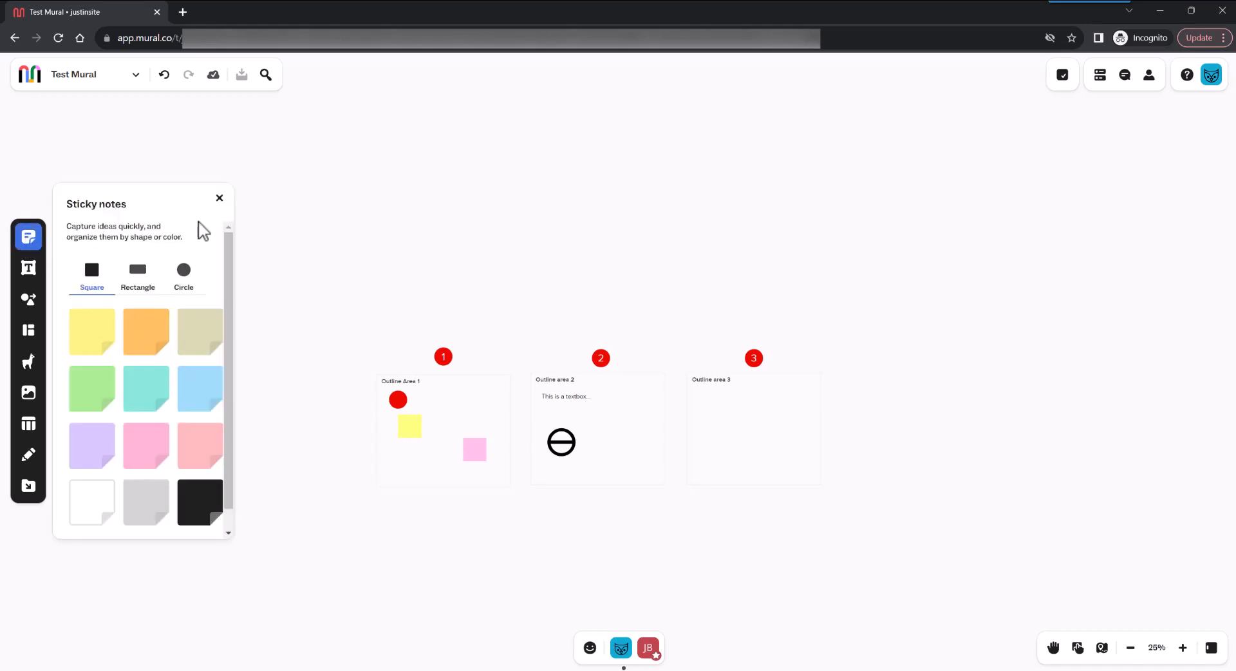
click(220, 199)
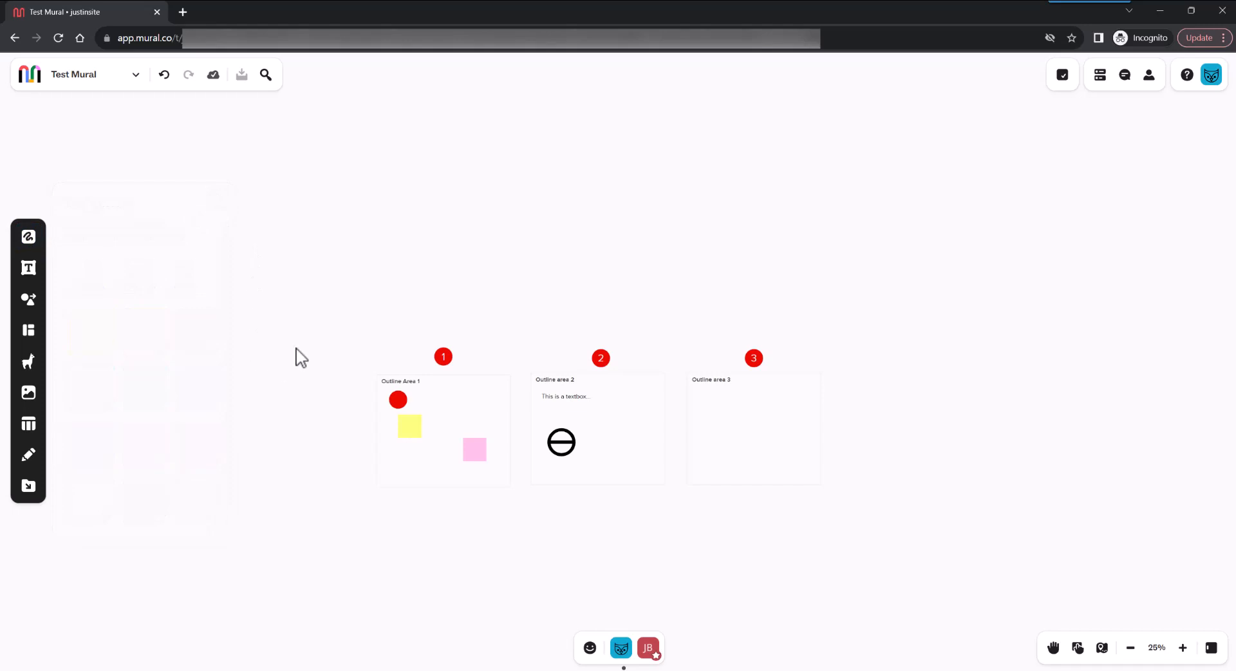
scroll(298, 356, up, 2)
scroll(298, 356, up, 4)
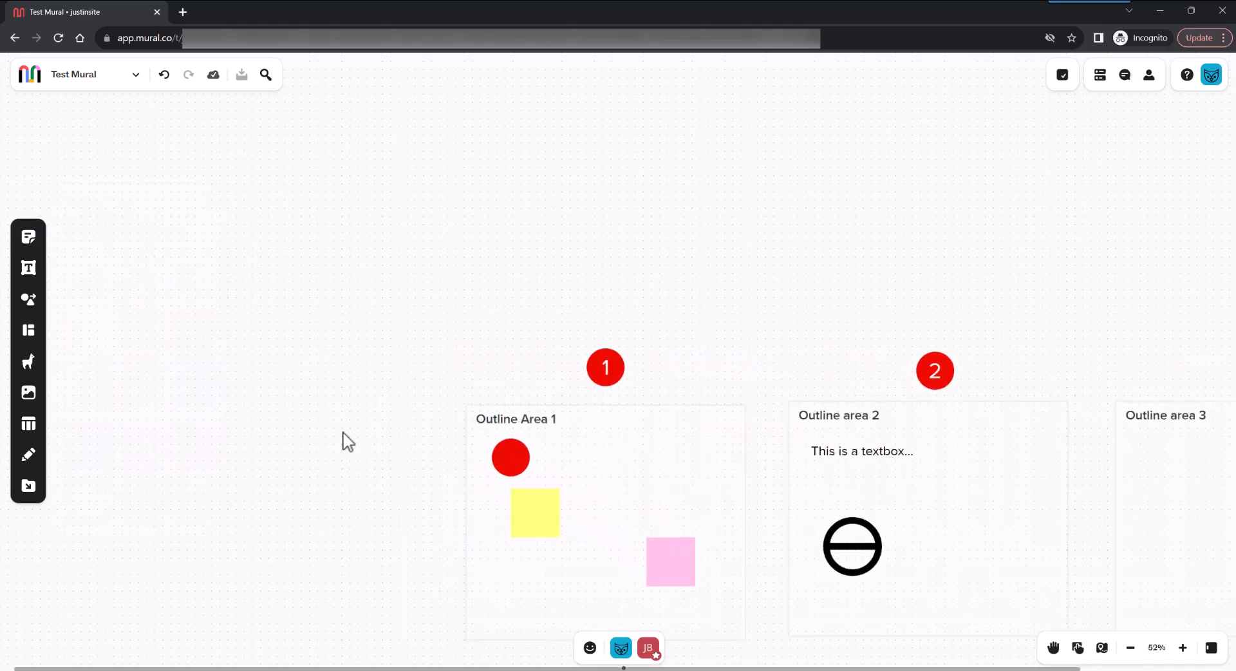
drag(345, 438, 281, 218)
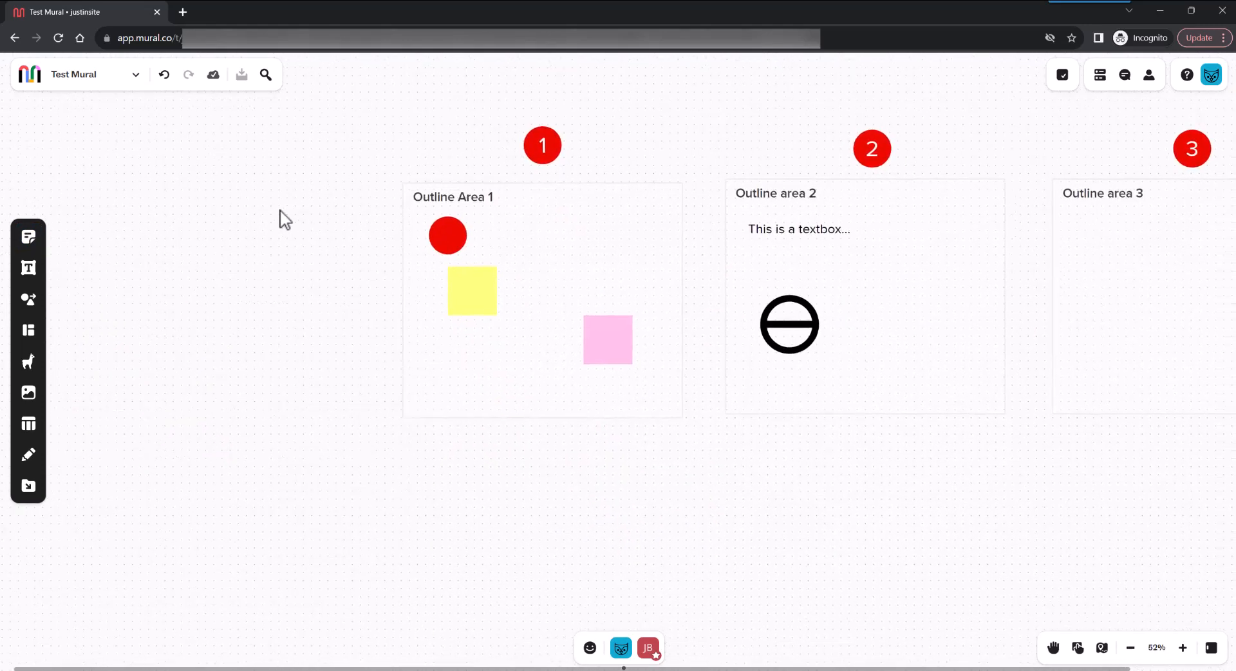
double_click(476, 358)
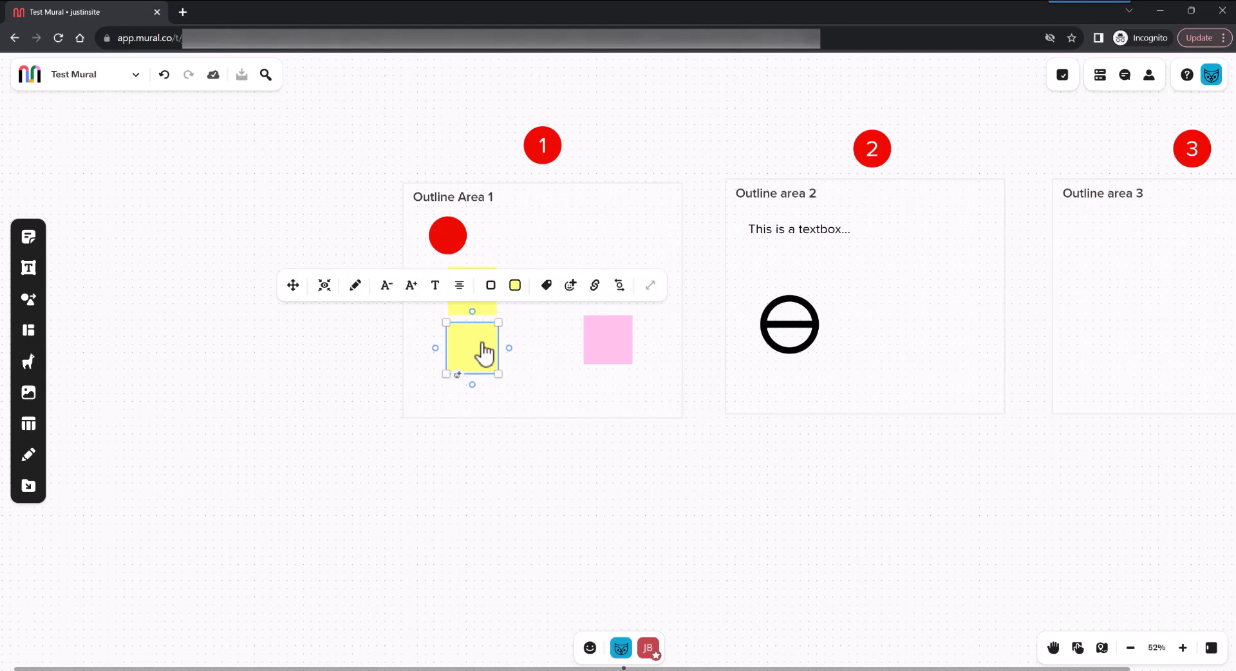
drag(484, 353, 506, 480)
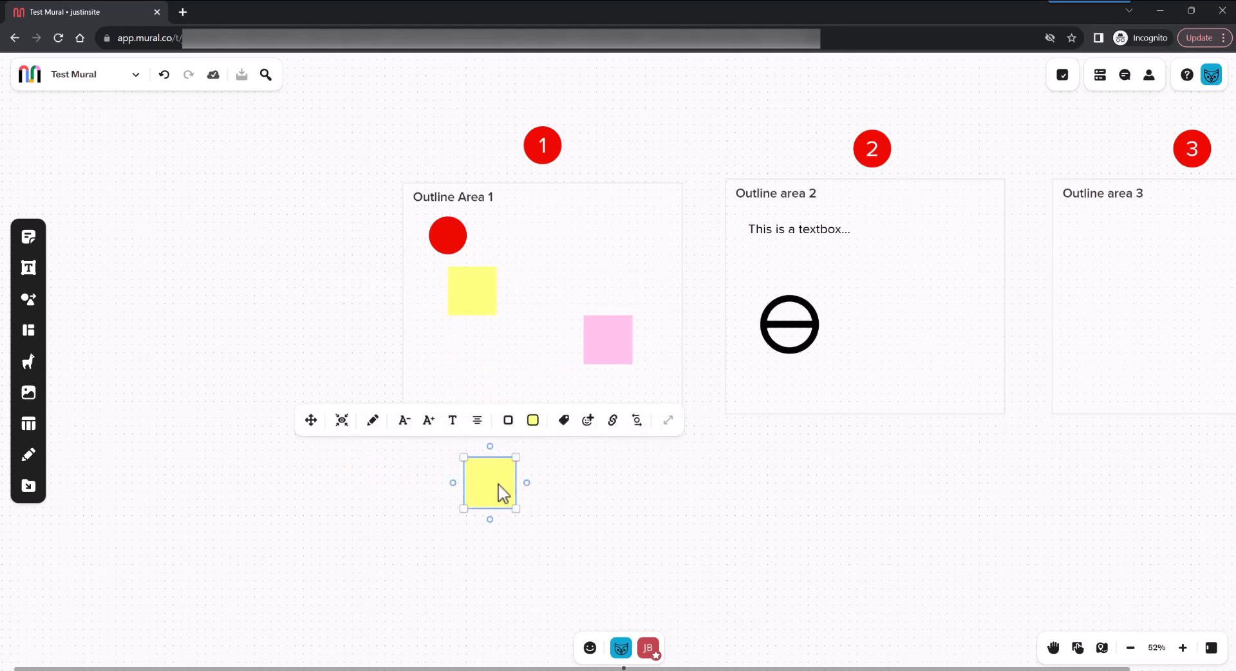
Write "text" on the new sticky note and place a copy of it up and to its right, below Outline Area 1.
double_click(505, 491)
click(600, 488)
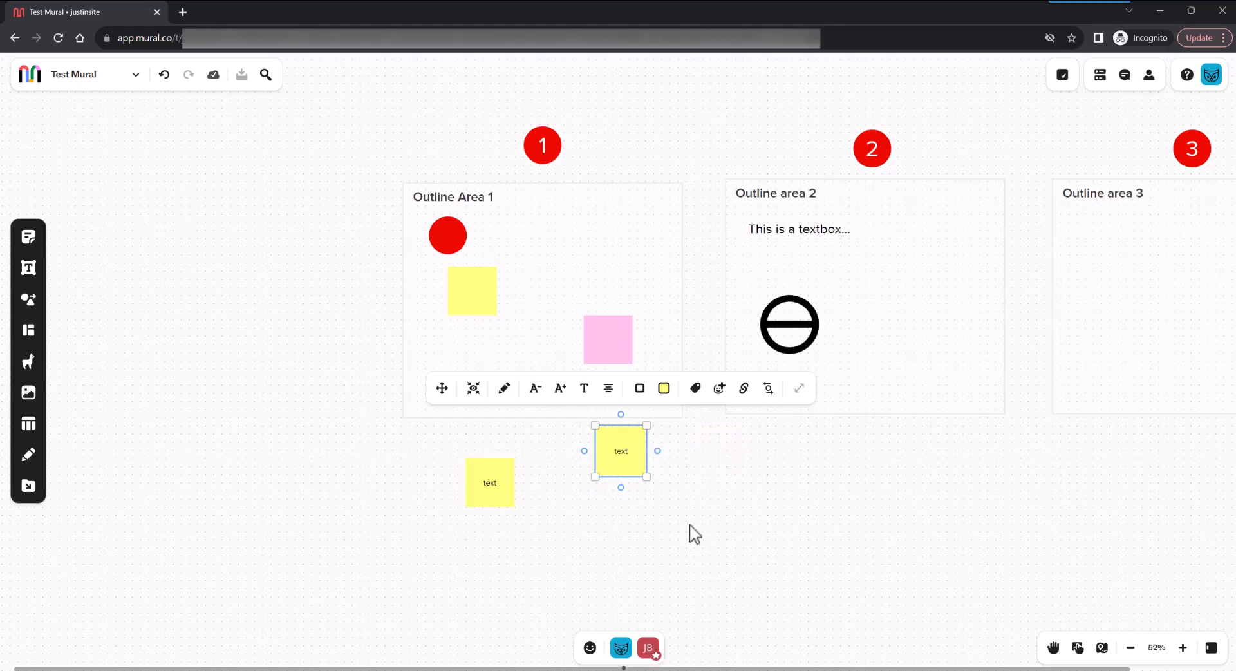
click(637, 524)
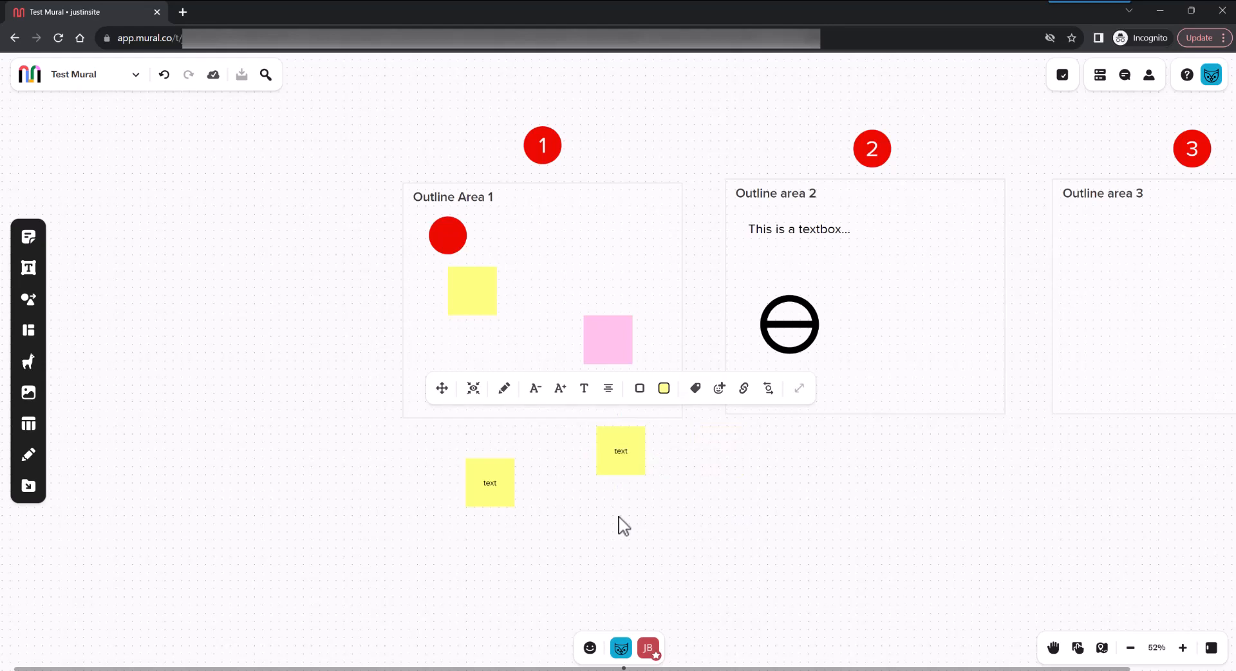
click(502, 496)
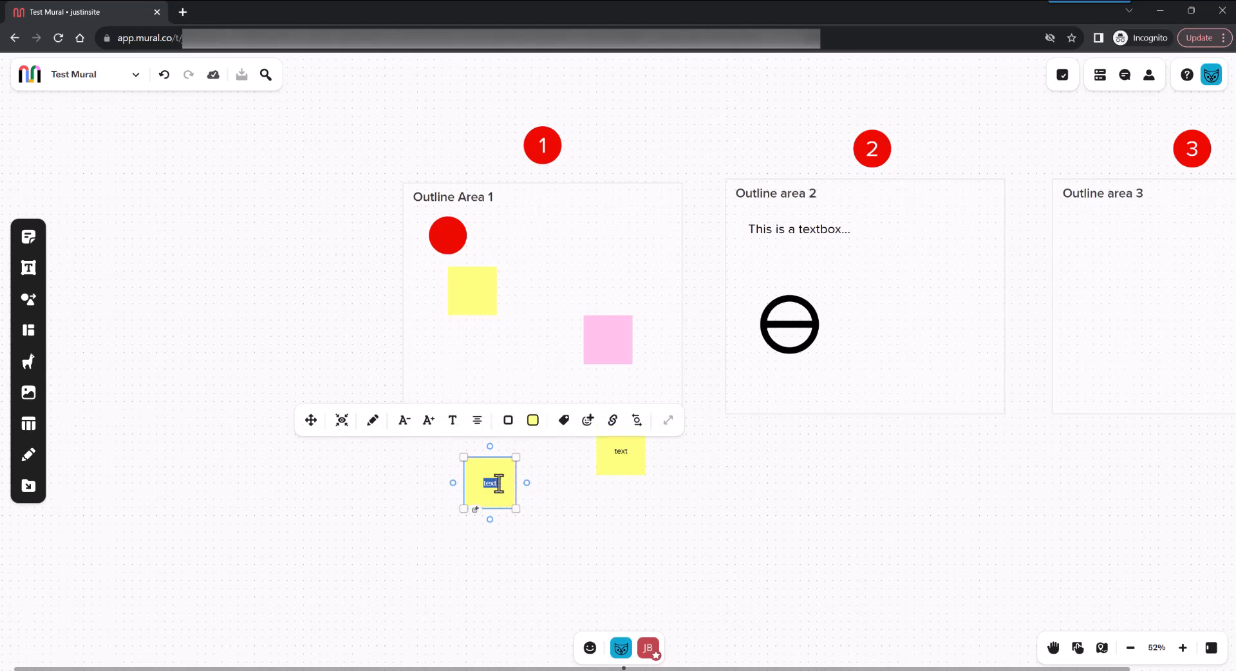
click(573, 508)
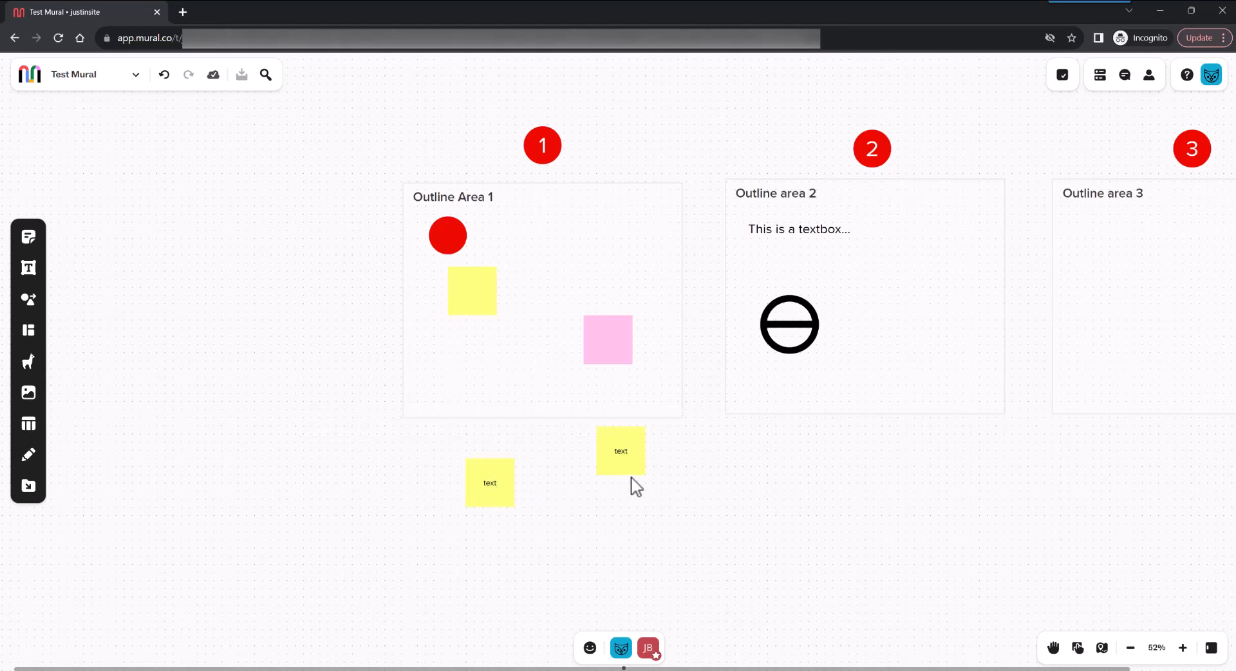
Increase the text size on the copied sticky note and convert that note to Sketch format.
click(624, 474)
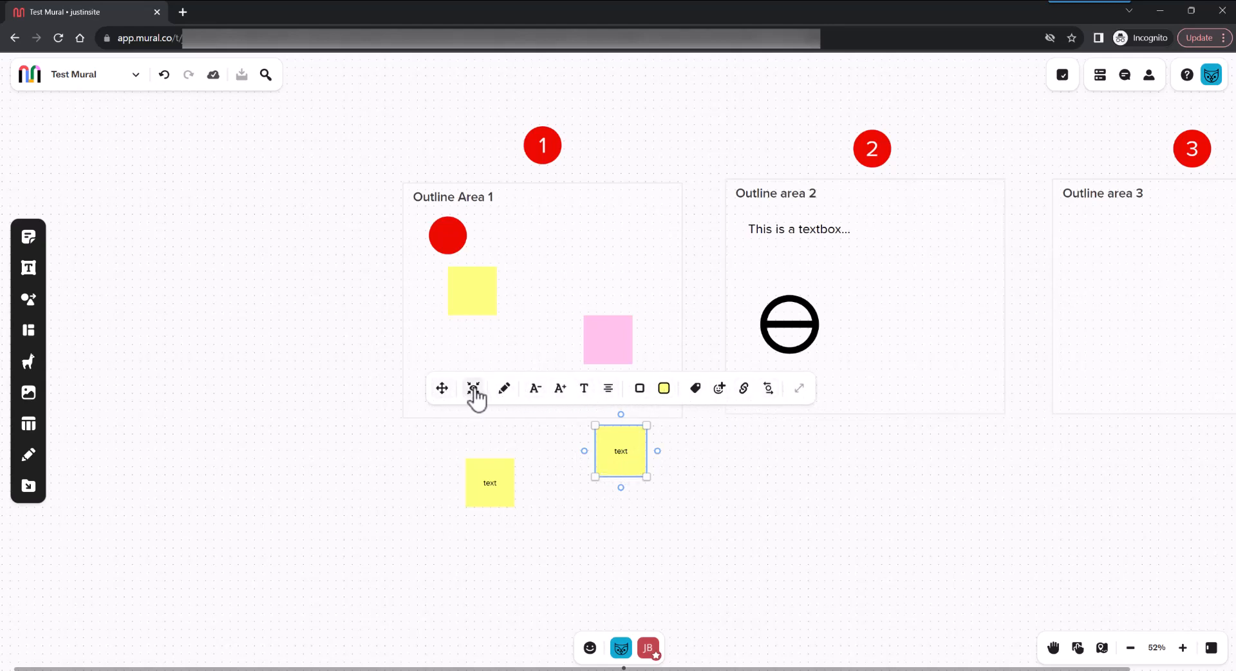
click(560, 388)
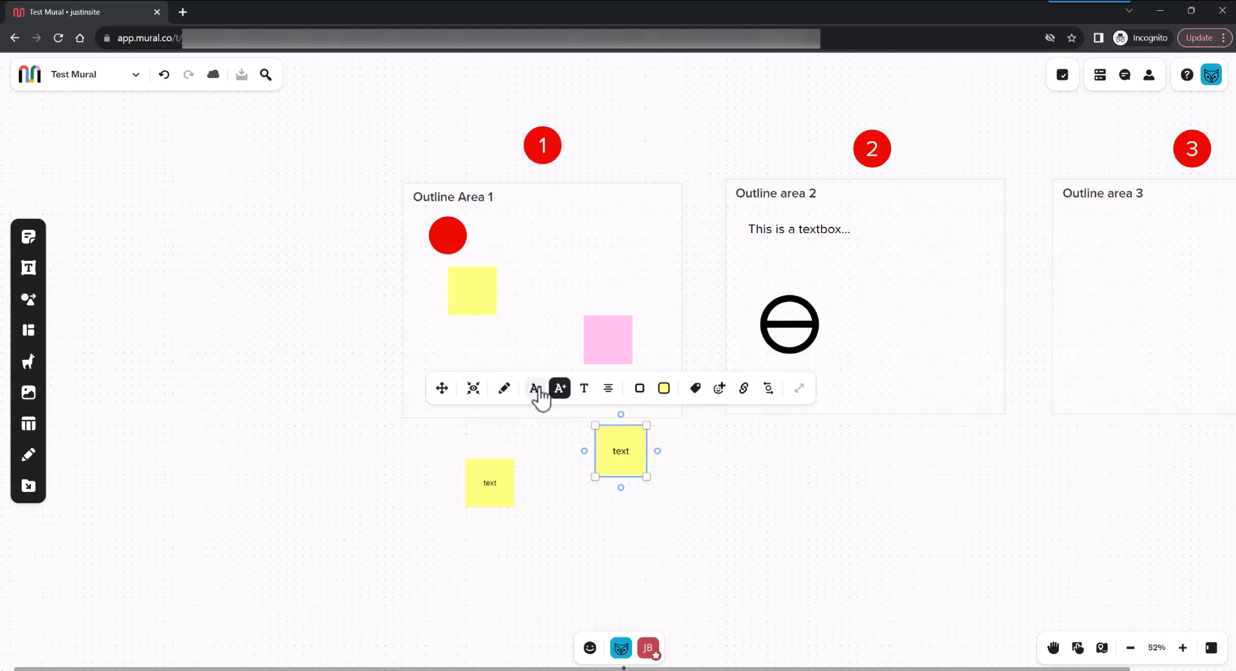
click(504, 389)
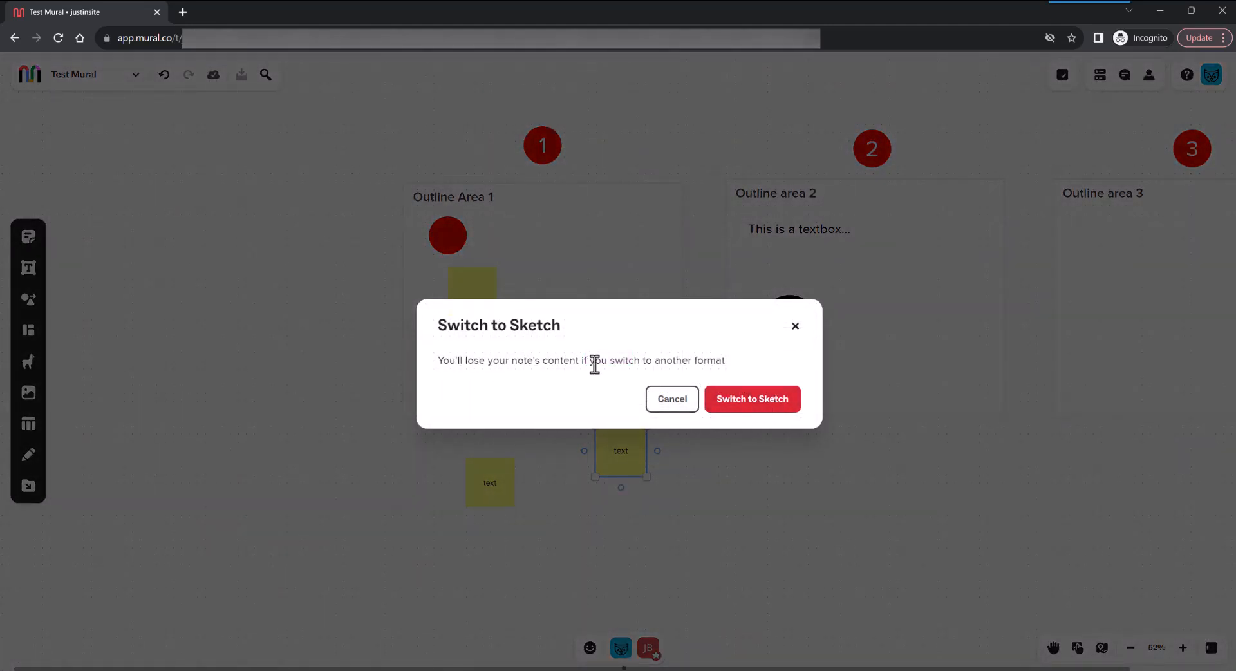
click(747, 404)
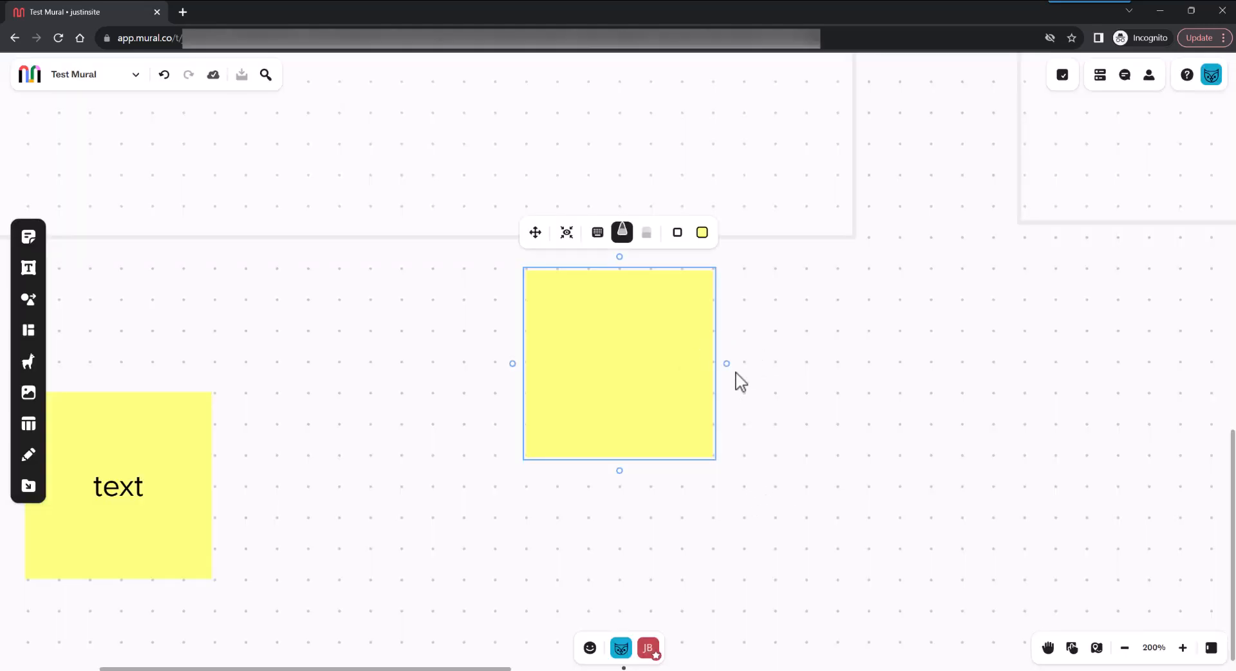
Draw a heart with a diagonal line through it on the sketch note and deselect the note.
mouse_move(594, 329)
mouse_down()
mouse_move(574, 304)
mouse_move(560, 362)
mouse_move(618, 407)
mouse_up()
mouse_move(595, 331)
mouse_down()
mouse_move(613, 306)
mouse_move(663, 327)
mouse_move(618, 407)
mouse_up()
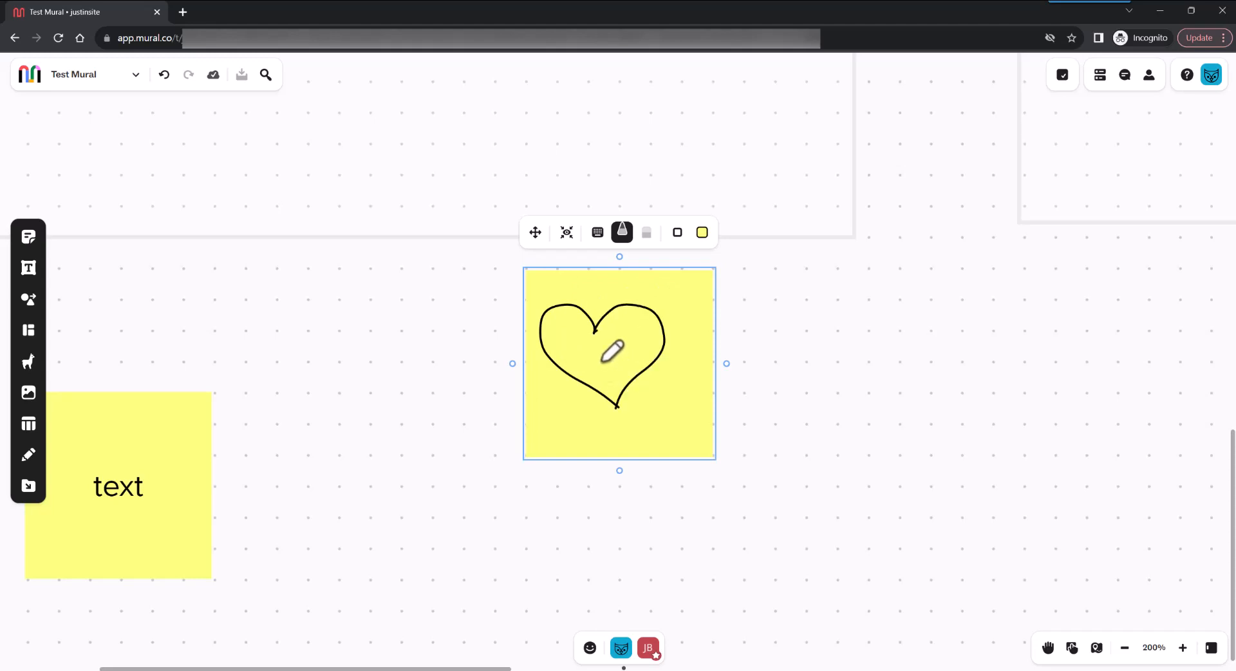
drag(599, 365, 660, 303)
click(29, 267)
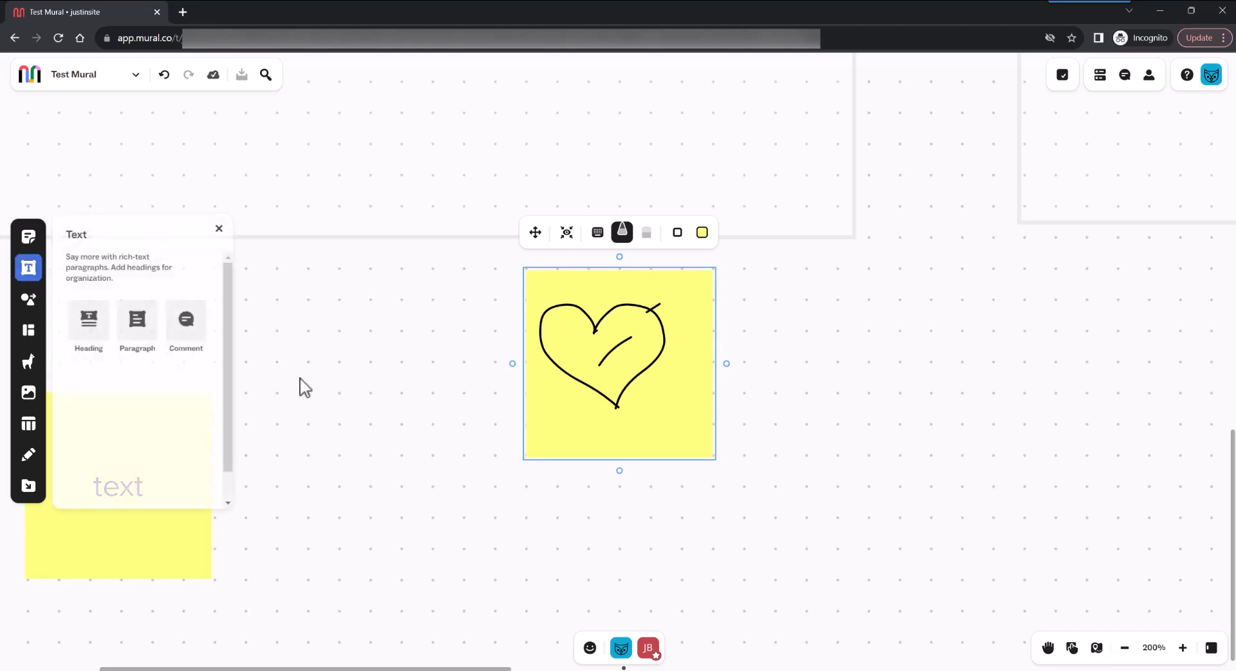
click(357, 337)
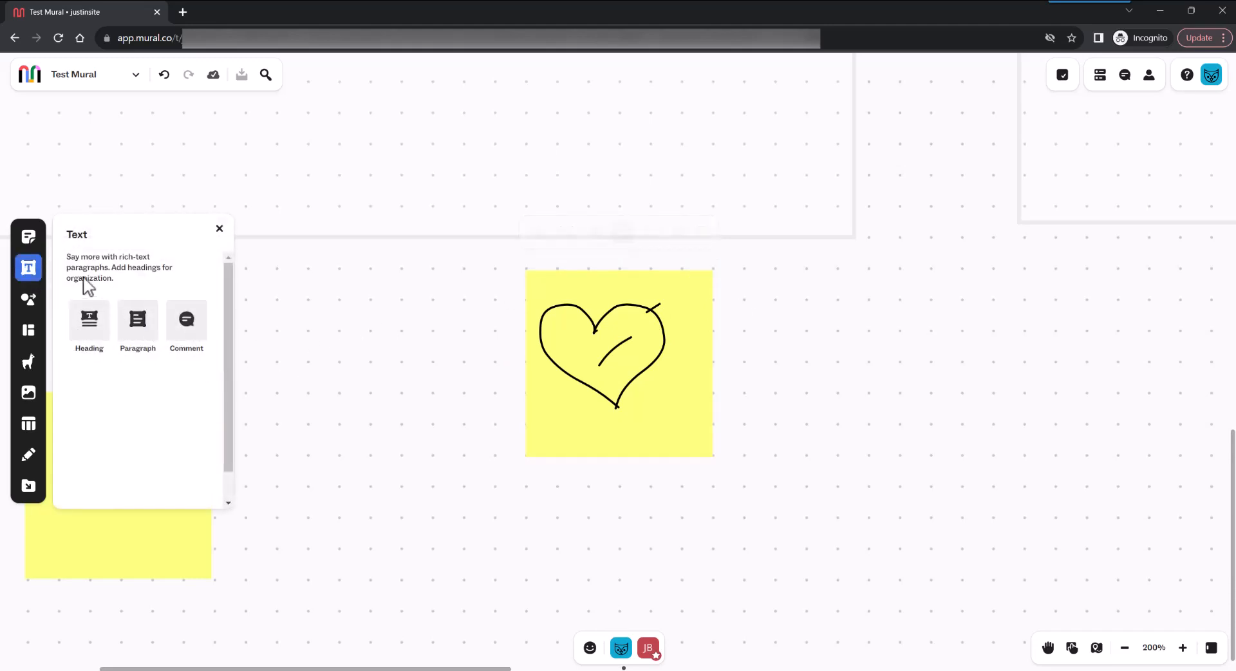
Move the sticky note with the heart sketch into Outline Area 1, just below the blank yellow note.
click(28, 236)
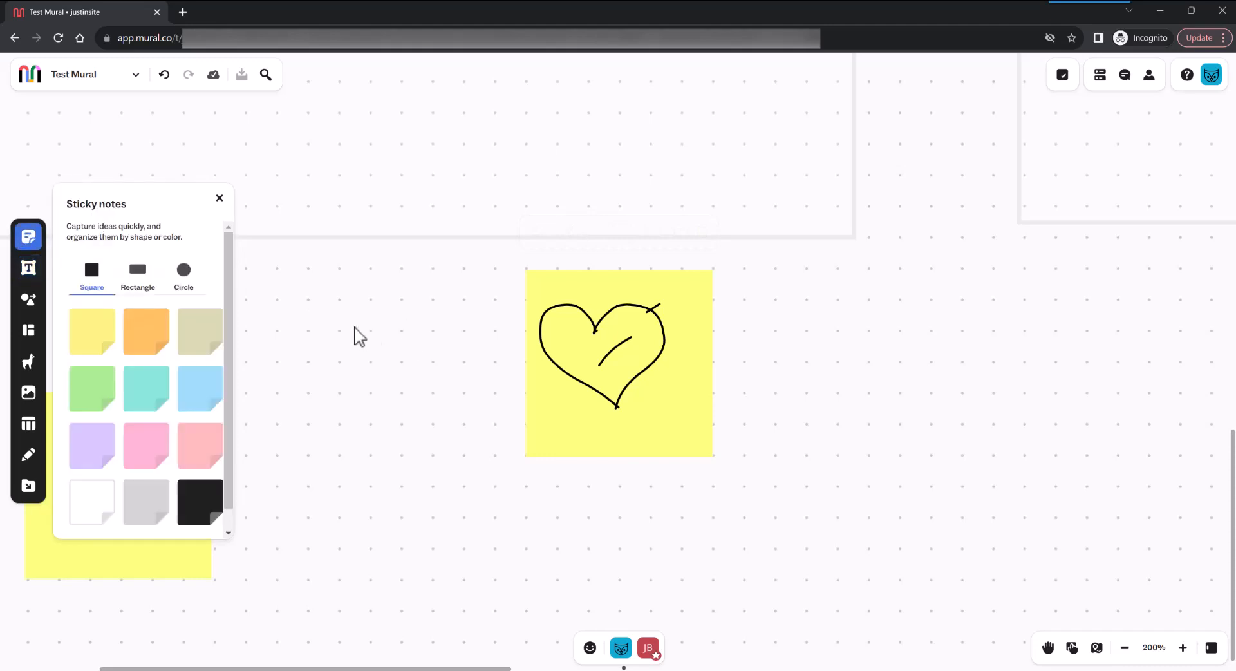
click(647, 370)
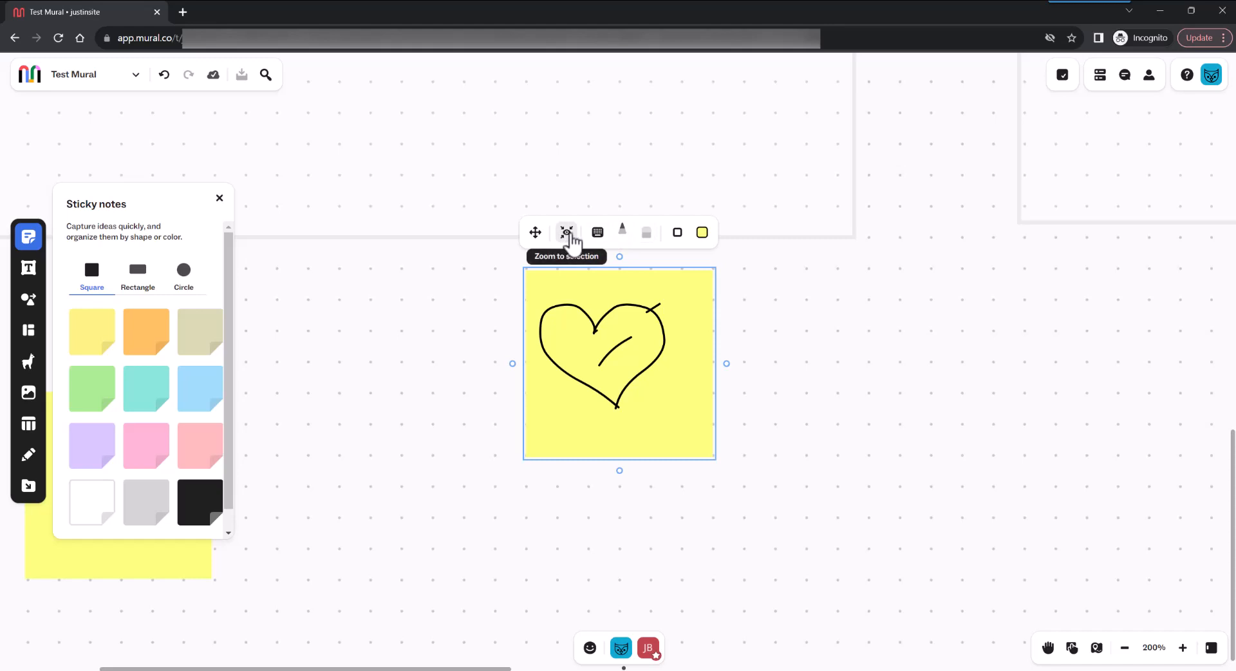
scroll(457, 376, down, 10)
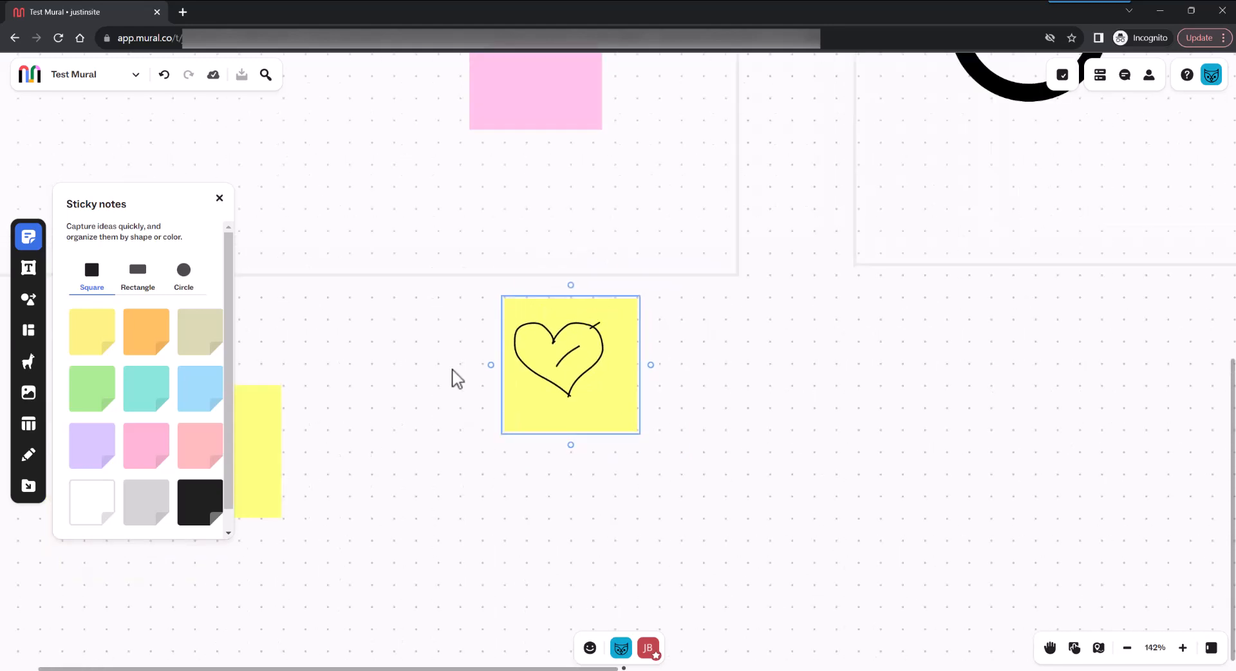
scroll(617, 404, down, 1)
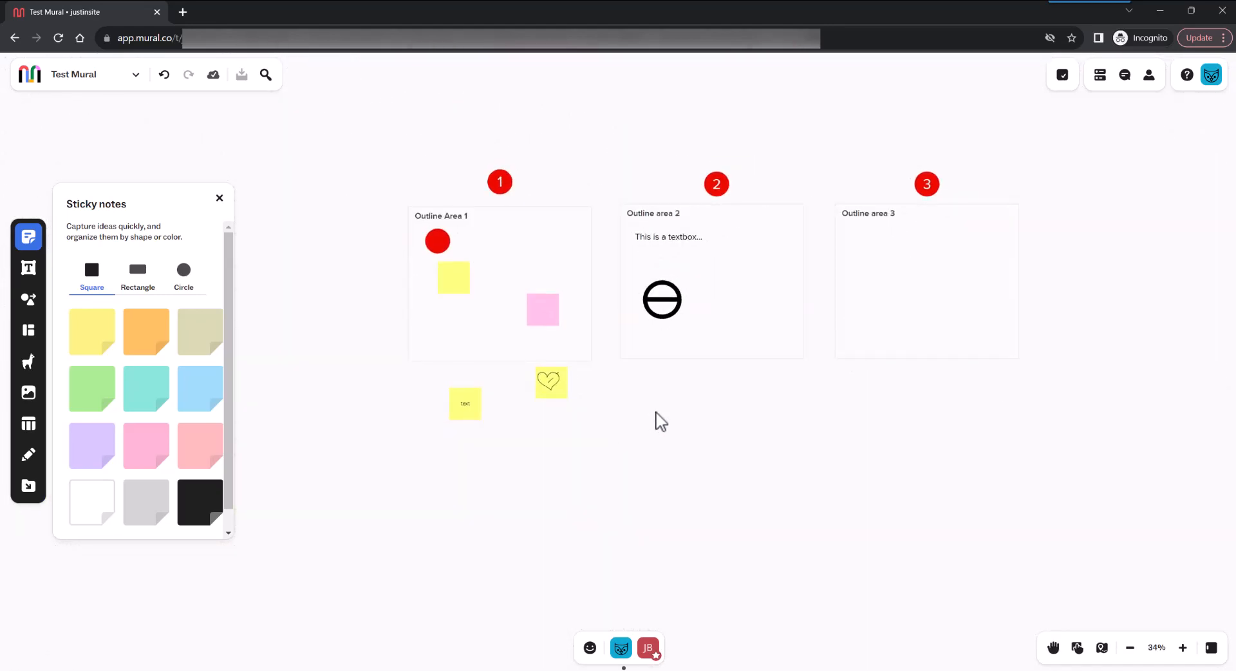
drag(656, 412, 587, 547)
click(500, 523)
drag(502, 526, 408, 466)
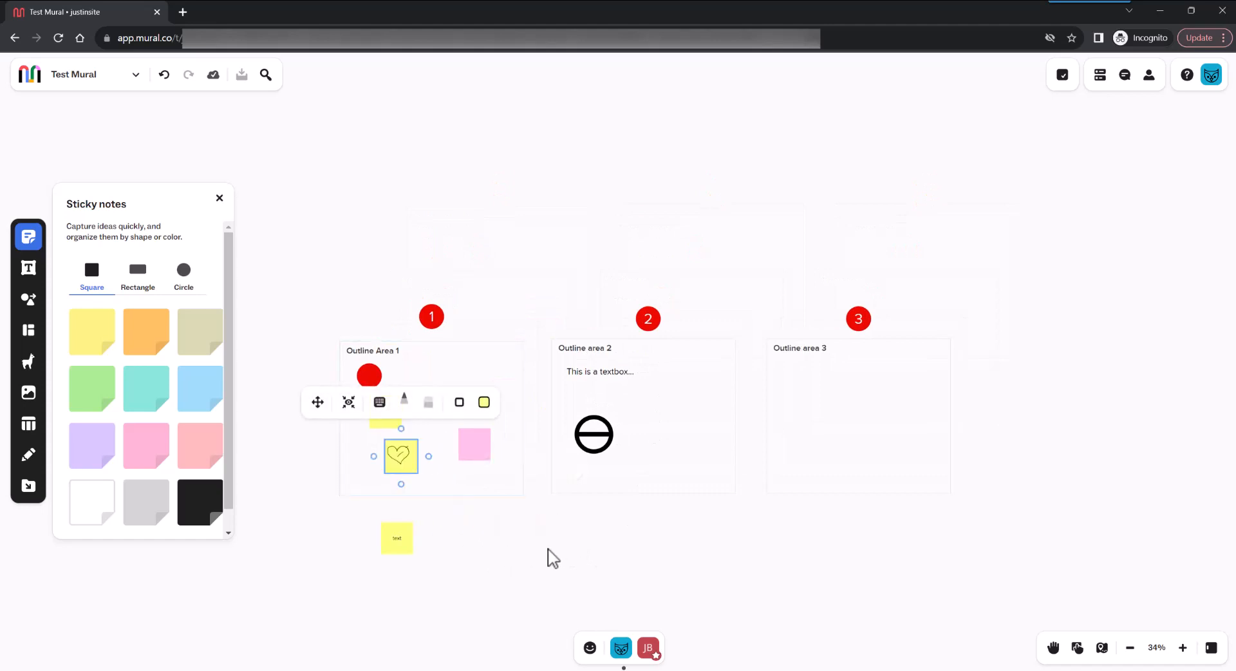
Add a heading and a paragraph text box over Outline area 2, and discard an empty new comment.
click(552, 558)
drag(627, 536, 648, 486)
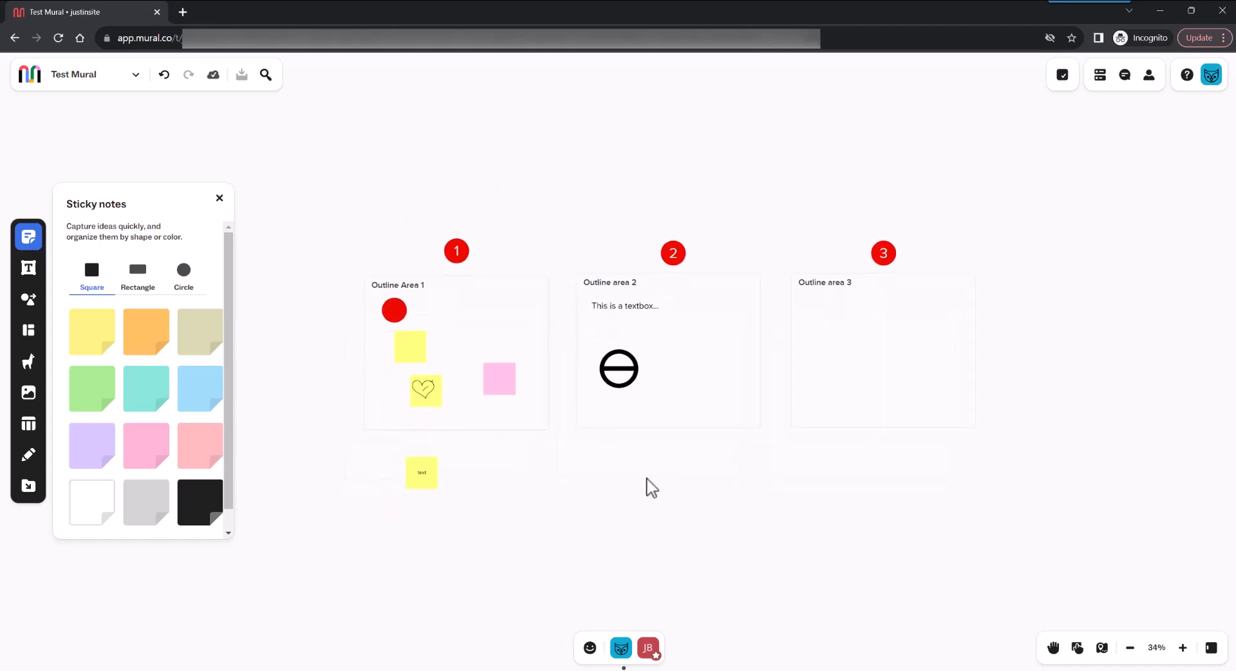
click(218, 198)
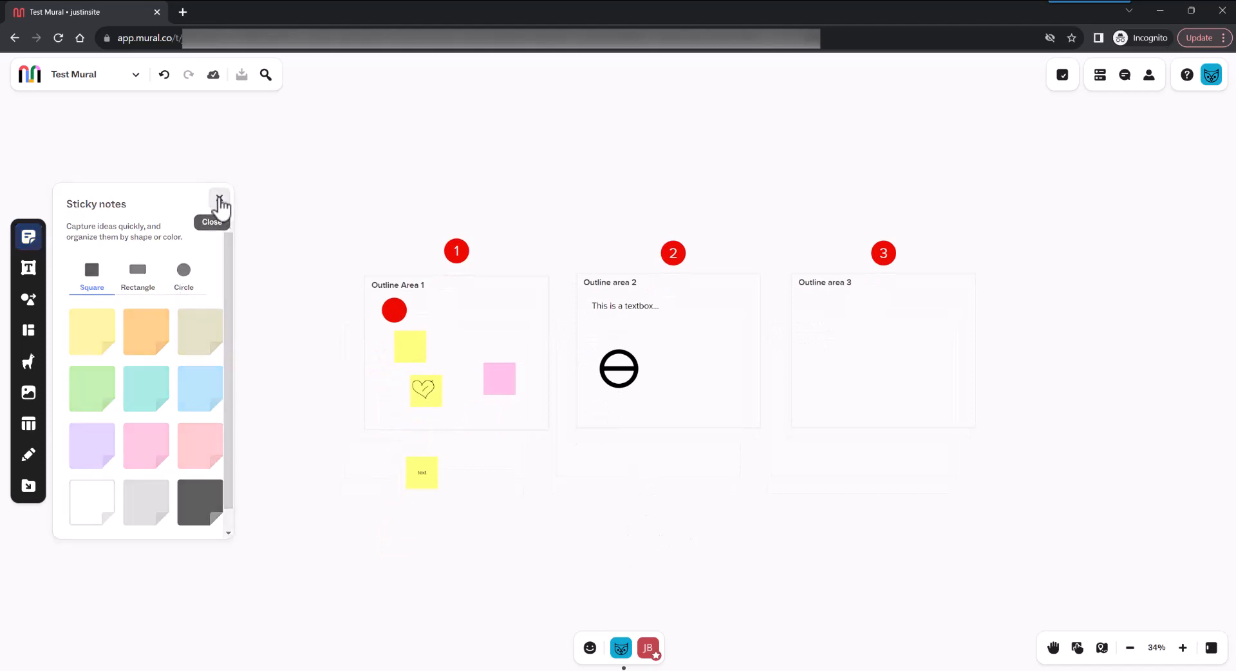
click(29, 268)
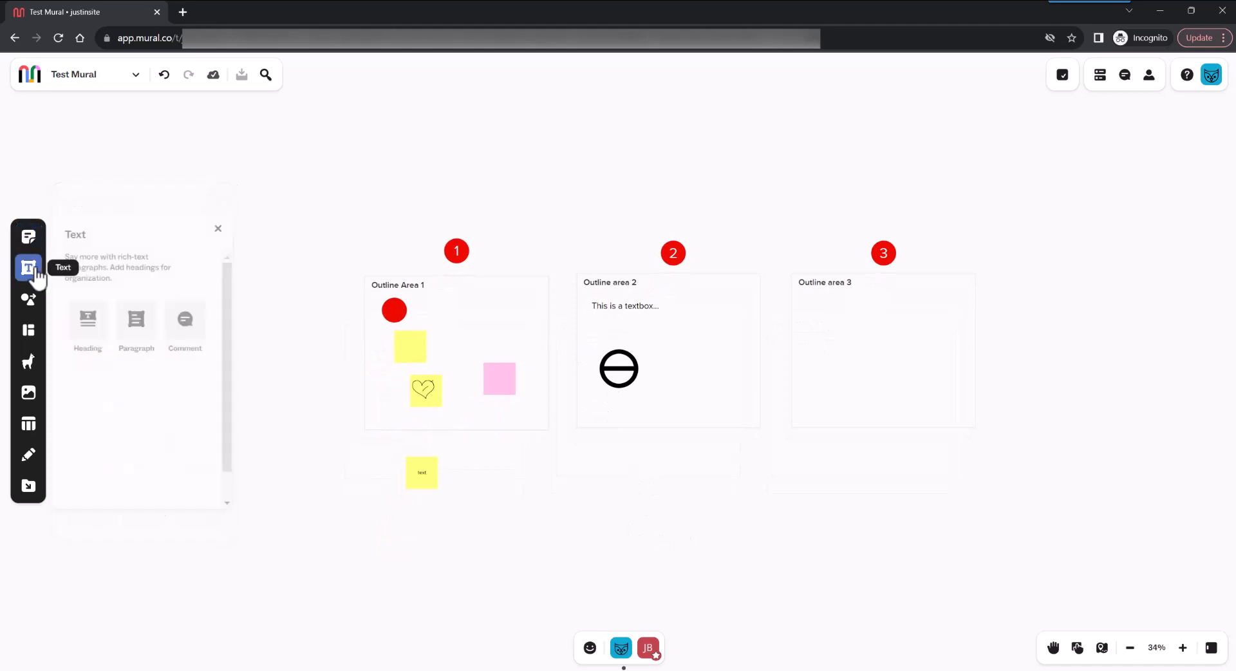
click(95, 329)
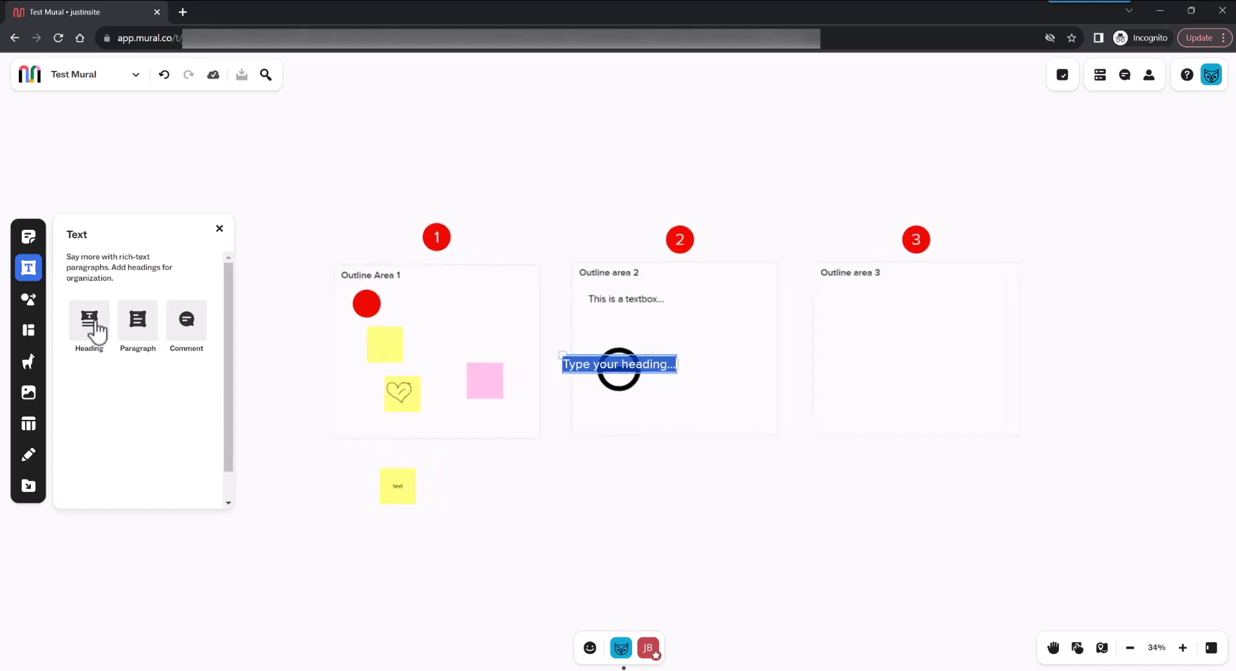
click(144, 329)
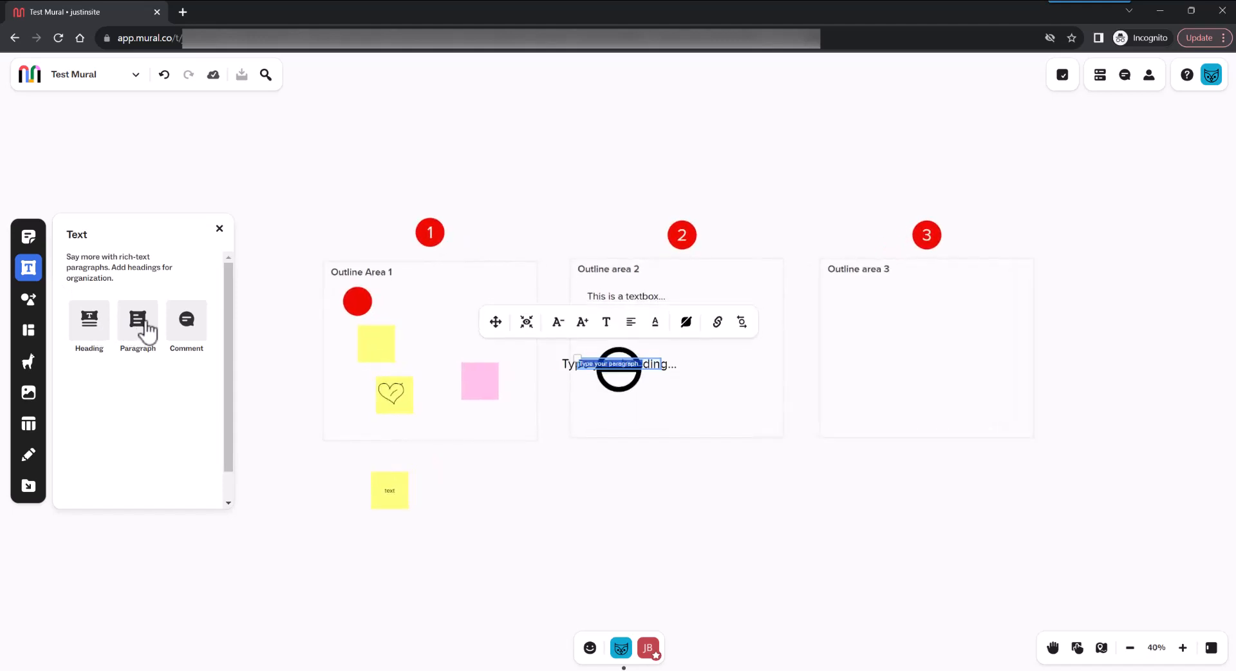
click(195, 327)
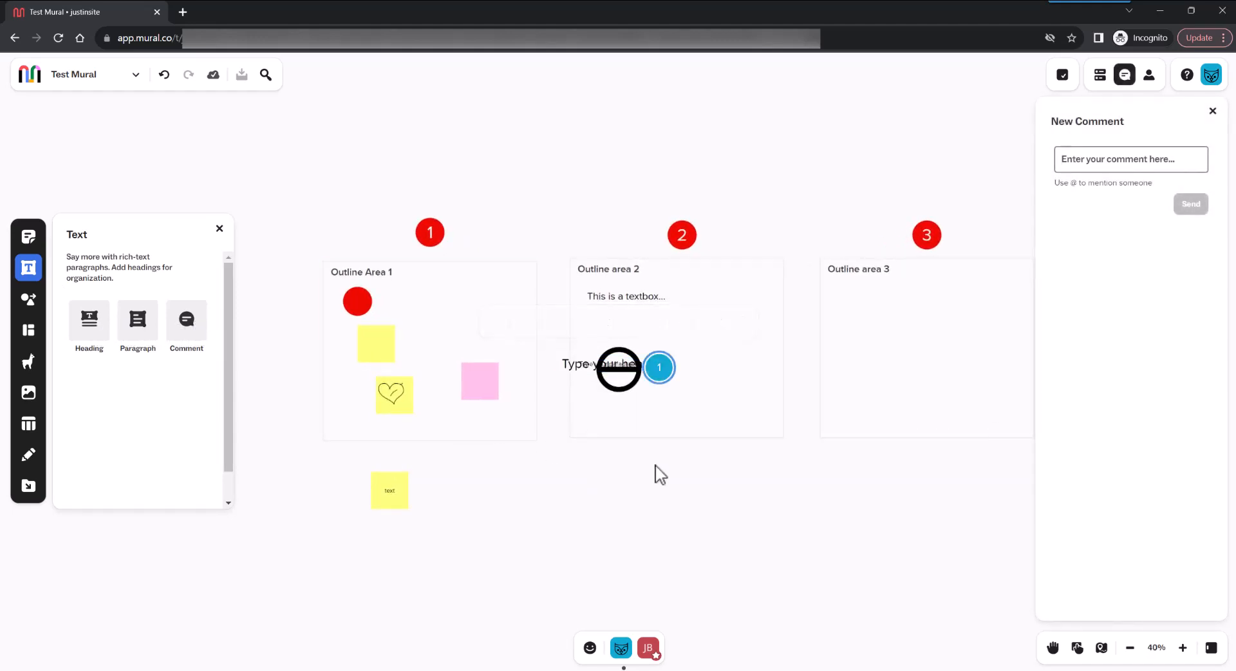
click(1213, 111)
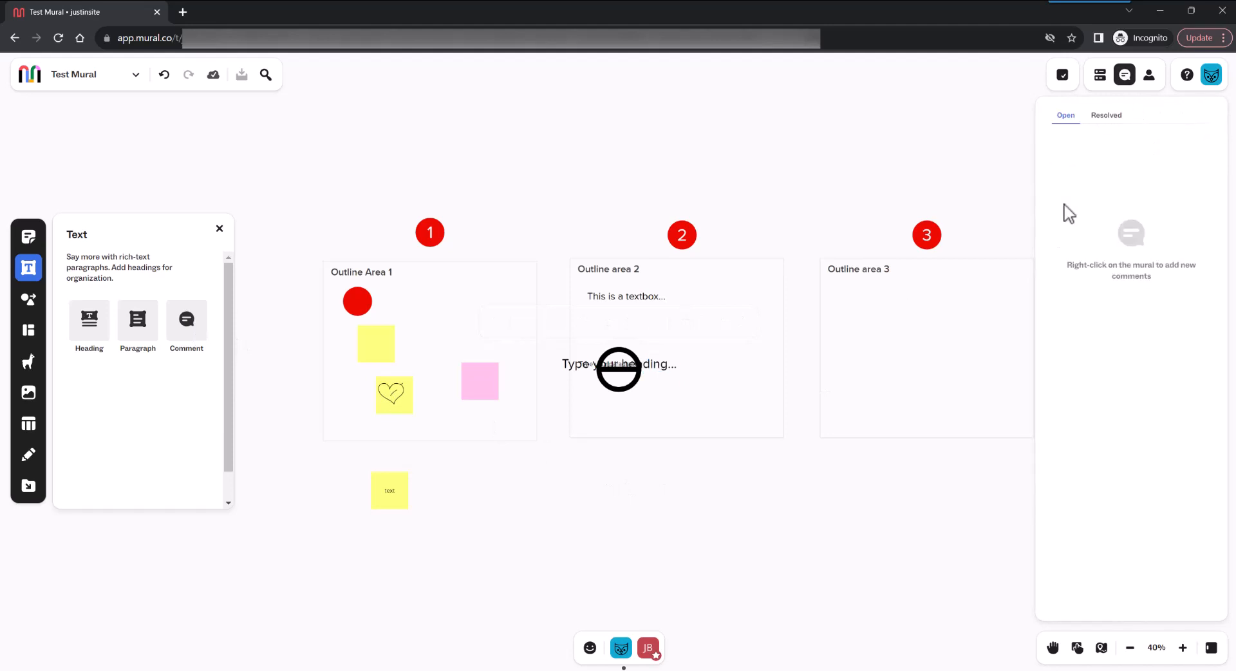
Move the circled minus icon up and to the right within Outline area 2, and place the paragraph and heading boxes below that area.
drag(622, 373, 719, 338)
click(642, 365)
drag(637, 368, 601, 491)
click(639, 374)
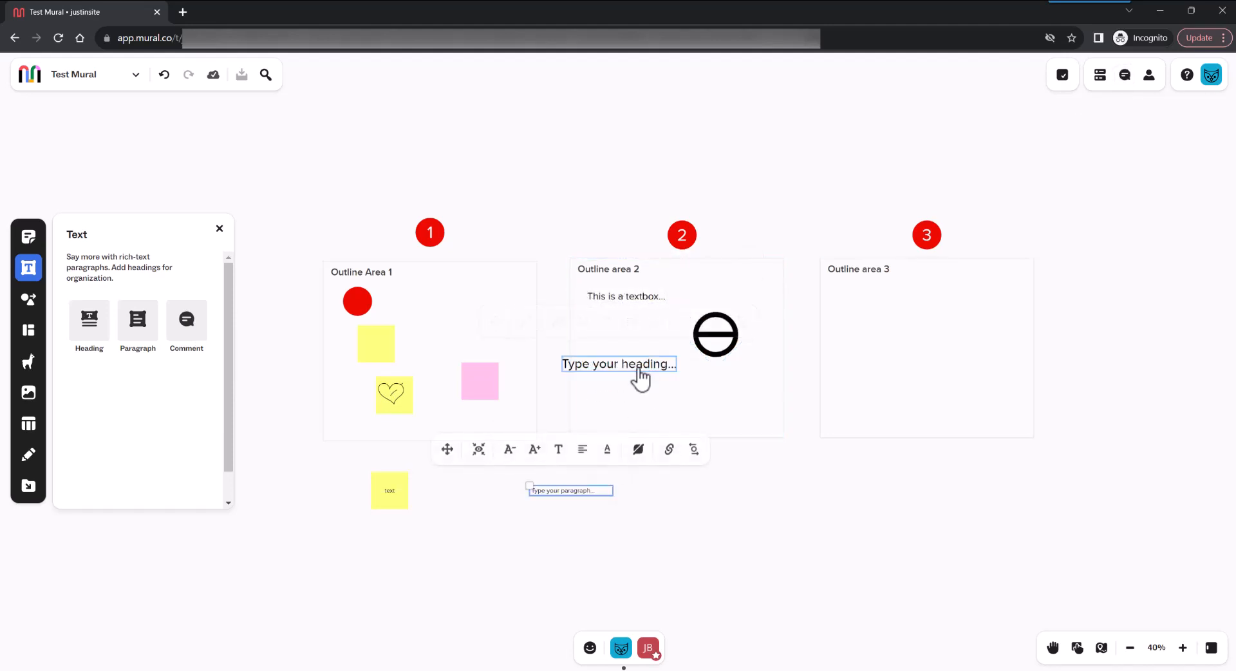
drag(639, 367, 701, 527)
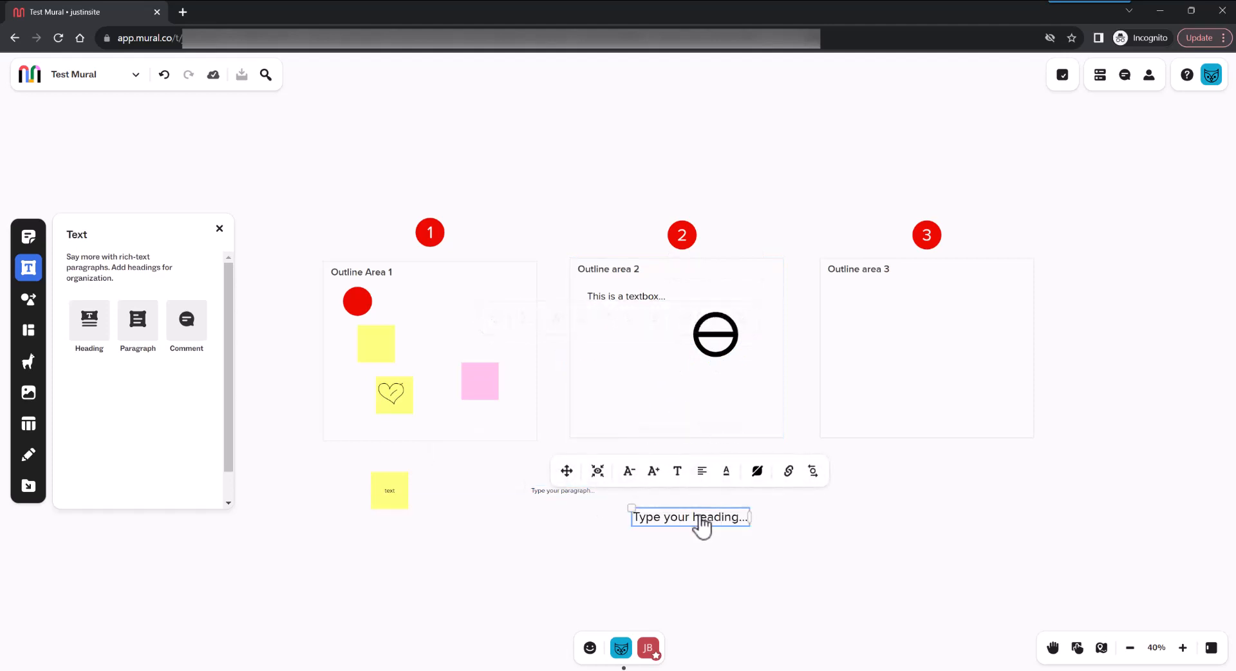
Replace the placeholder in the paragraph box with "text".
double_click(700, 516)
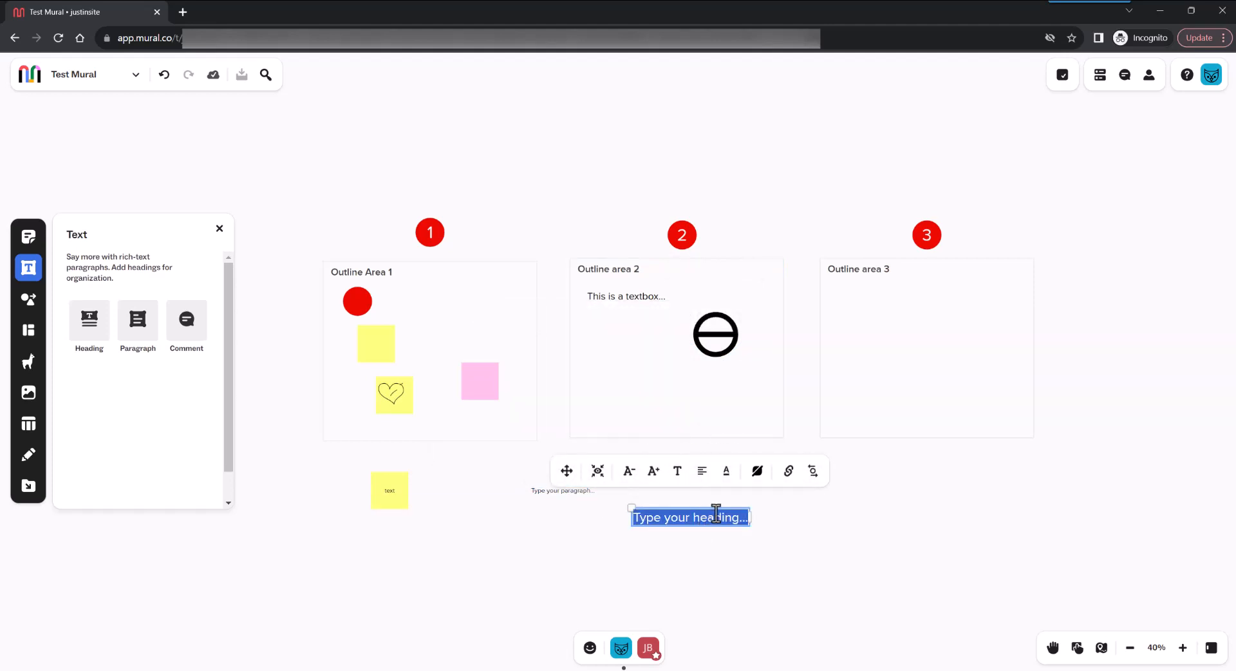
double_click(578, 491)
double_click(596, 491)
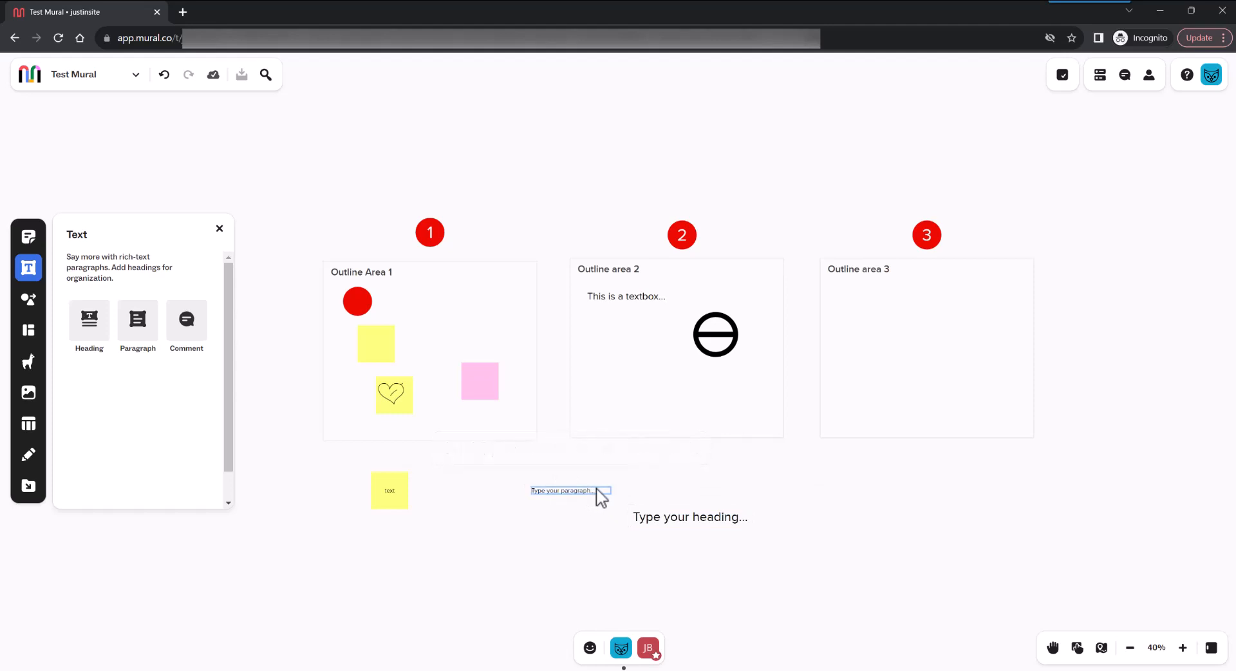
click(581, 491)
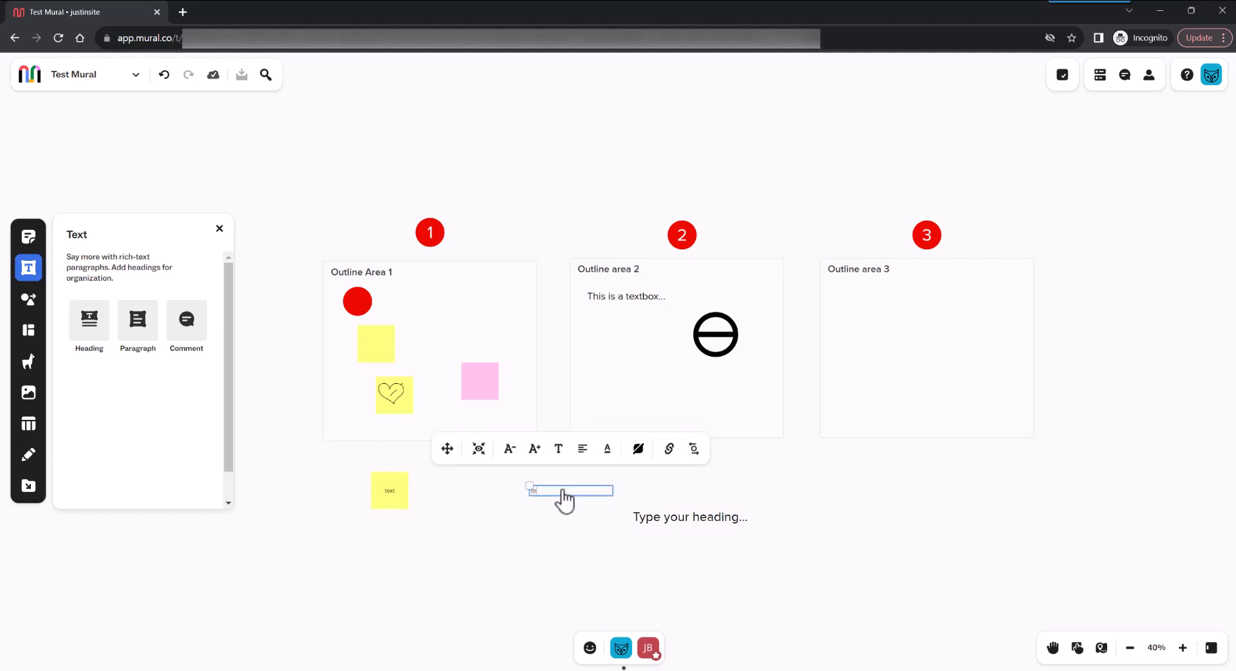
Enlarge the paragraph's text, reduce it partway, and stretch its box wider to the right.
click(535, 451)
click(537, 452)
click(539, 452)
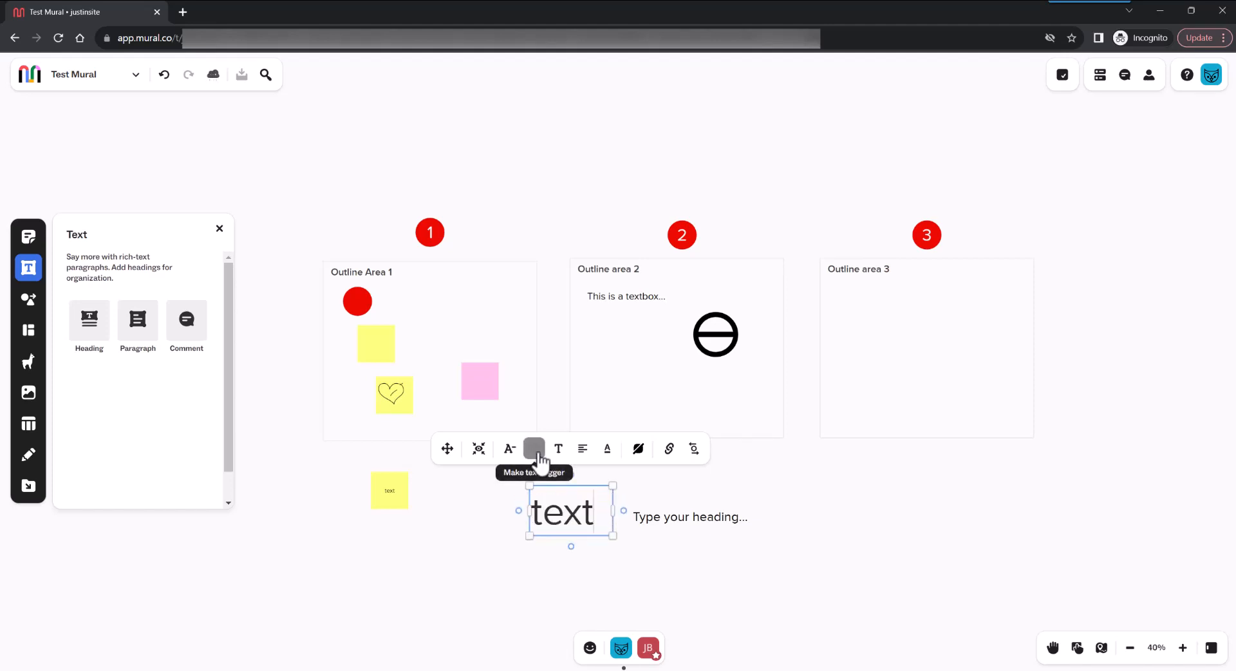
click(538, 458)
click(510, 454)
click(512, 457)
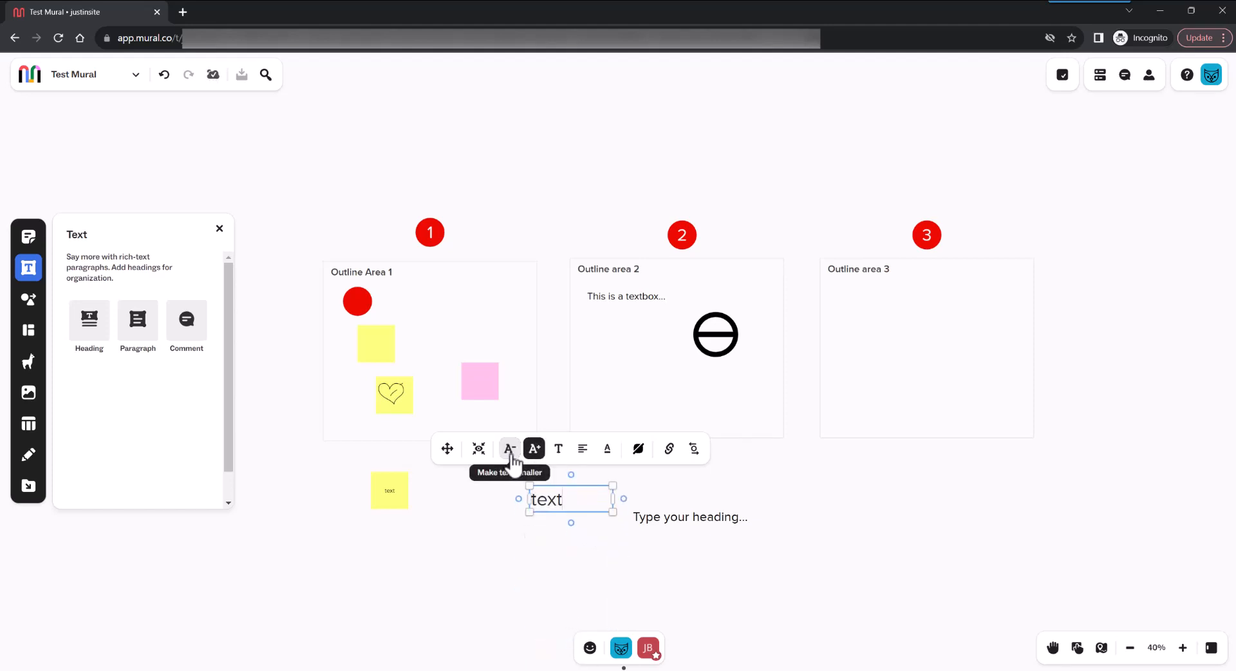
click(511, 453)
drag(612, 495, 733, 497)
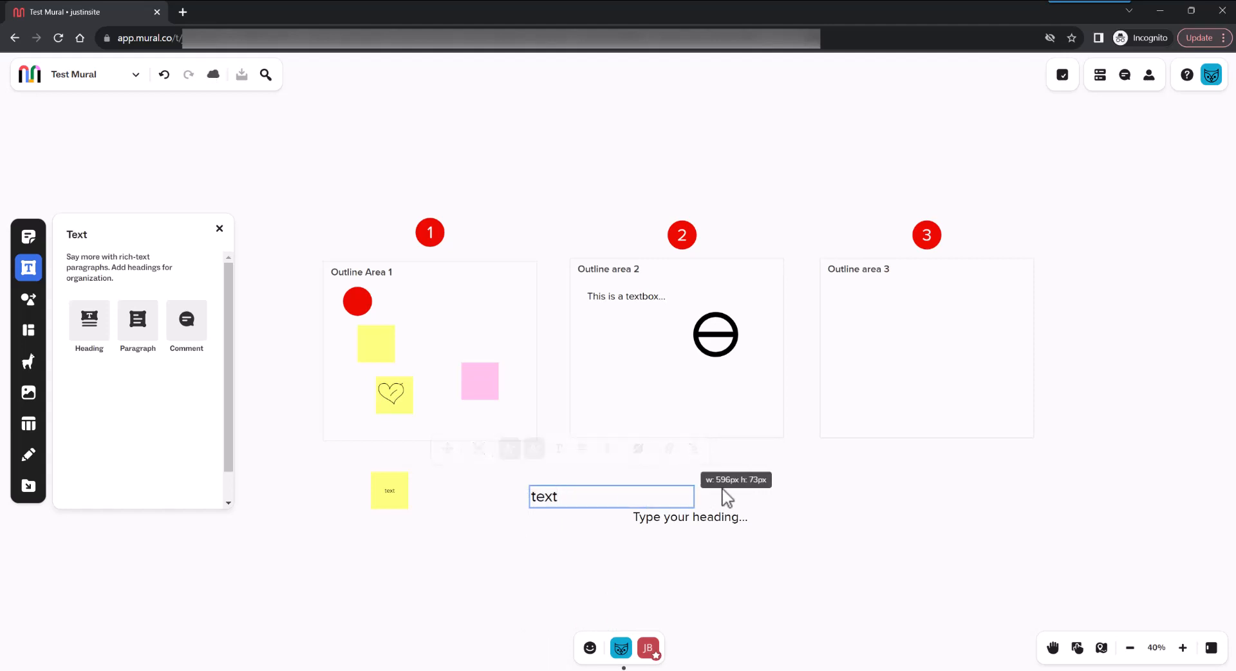
click(590, 547)
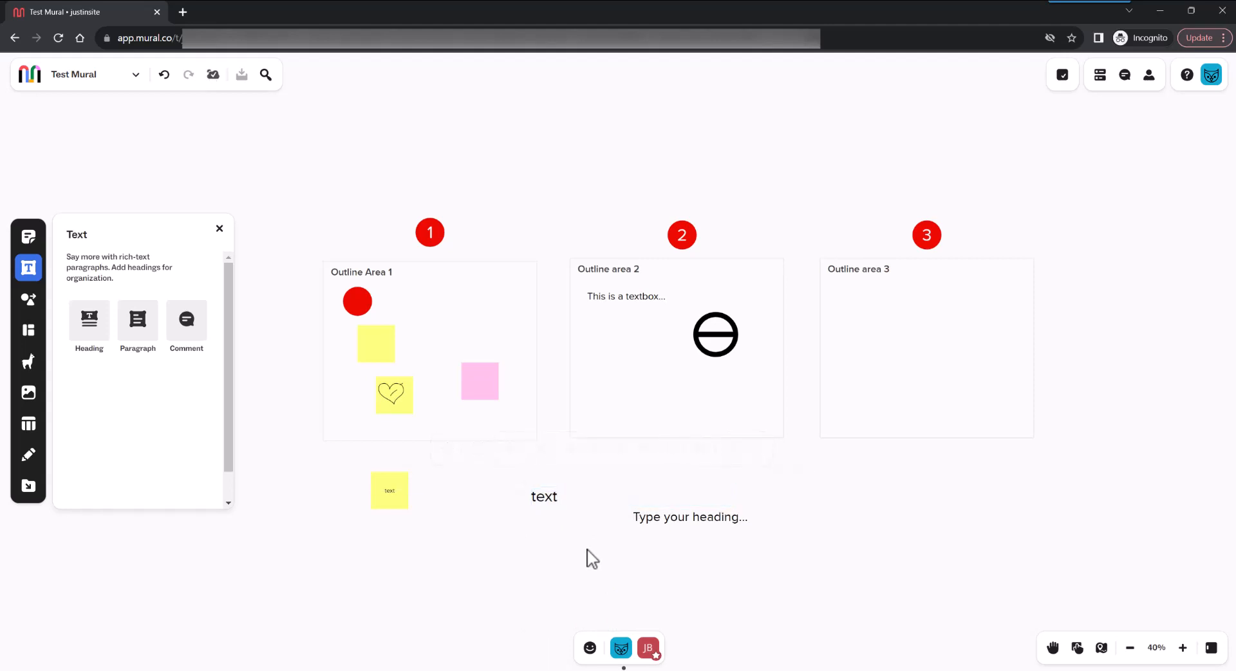
Delete the "text" paragraph box below Outline area 2.
click(582, 500)
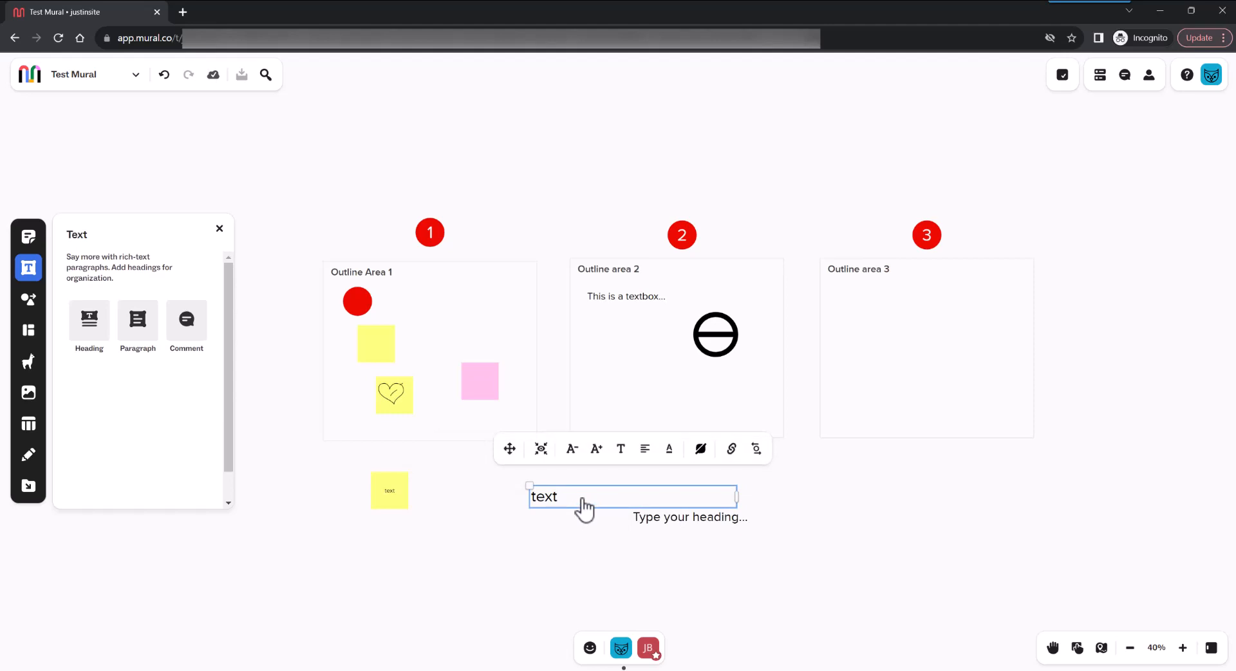
click(585, 544)
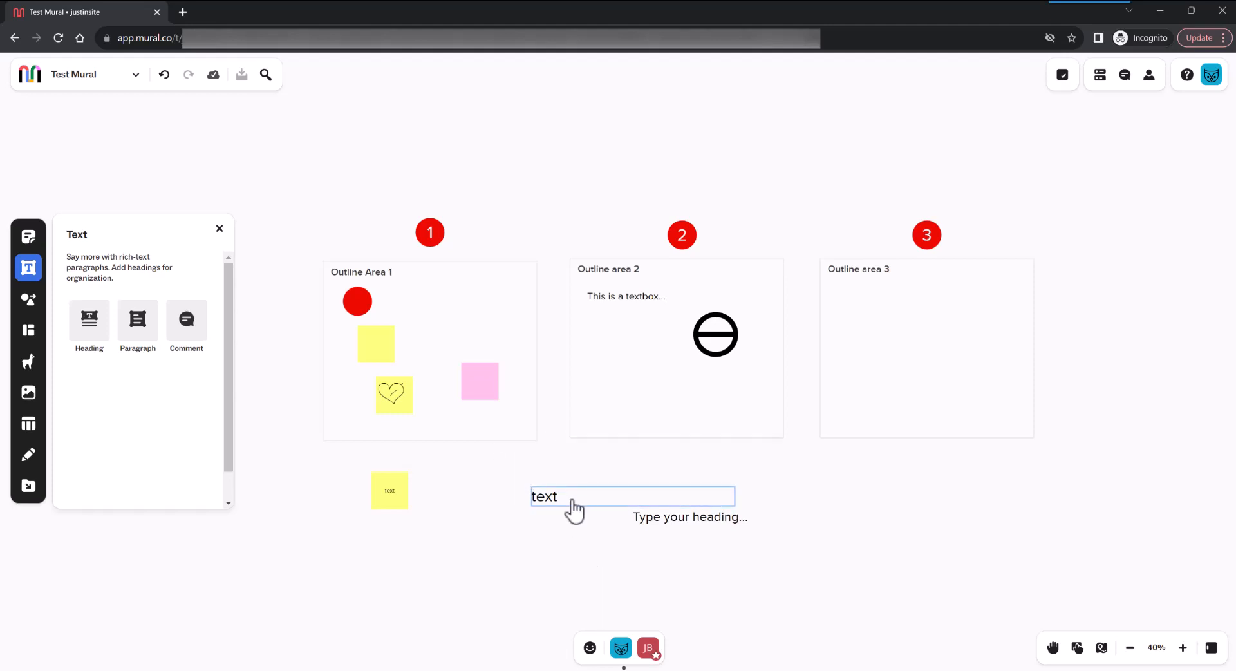
click(579, 506)
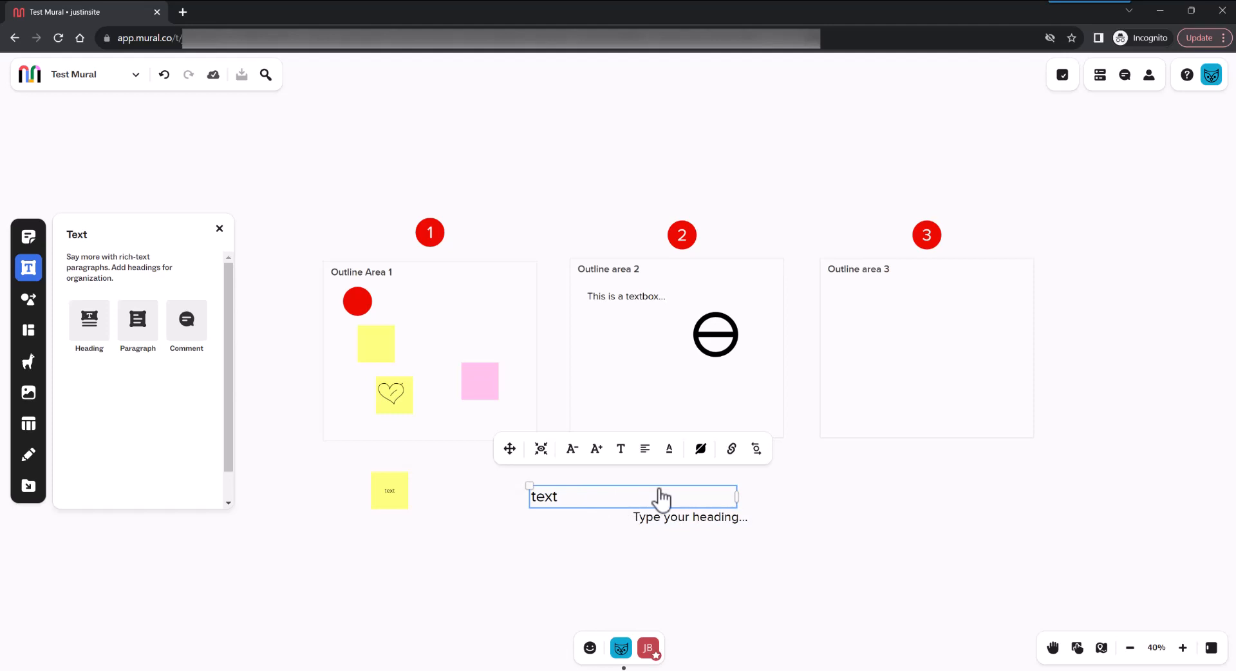
key(Delete)
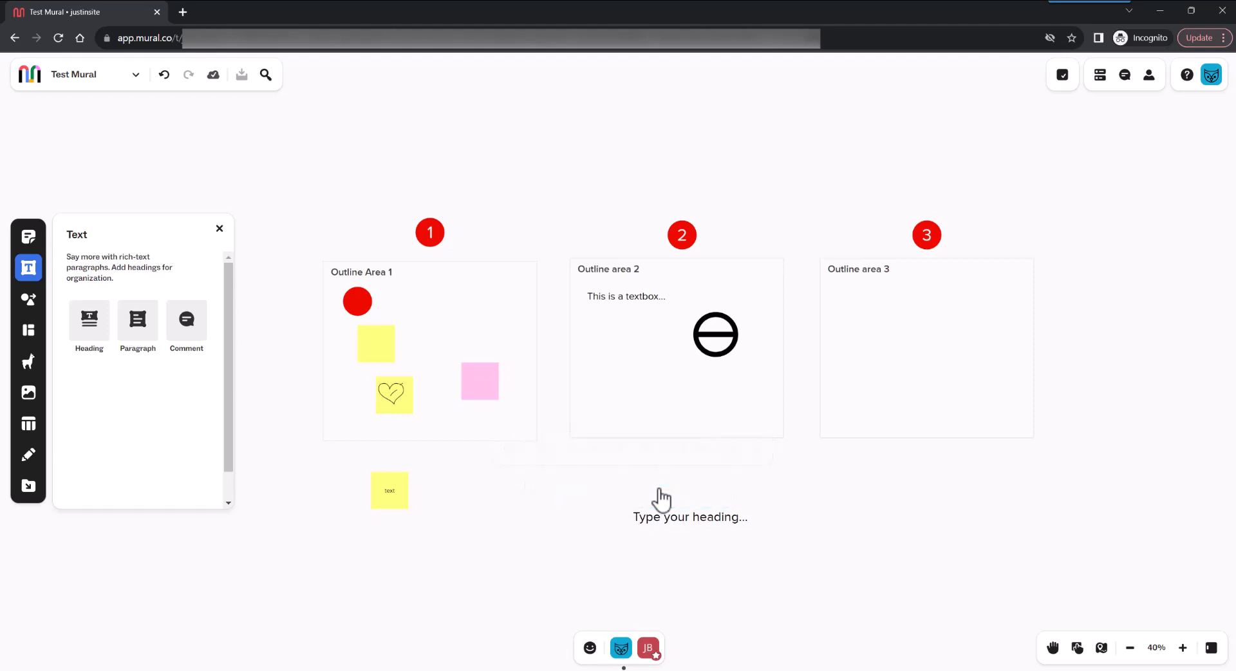
Duplicate the "Type your heading..." text box below Outline area 2.
click(687, 515)
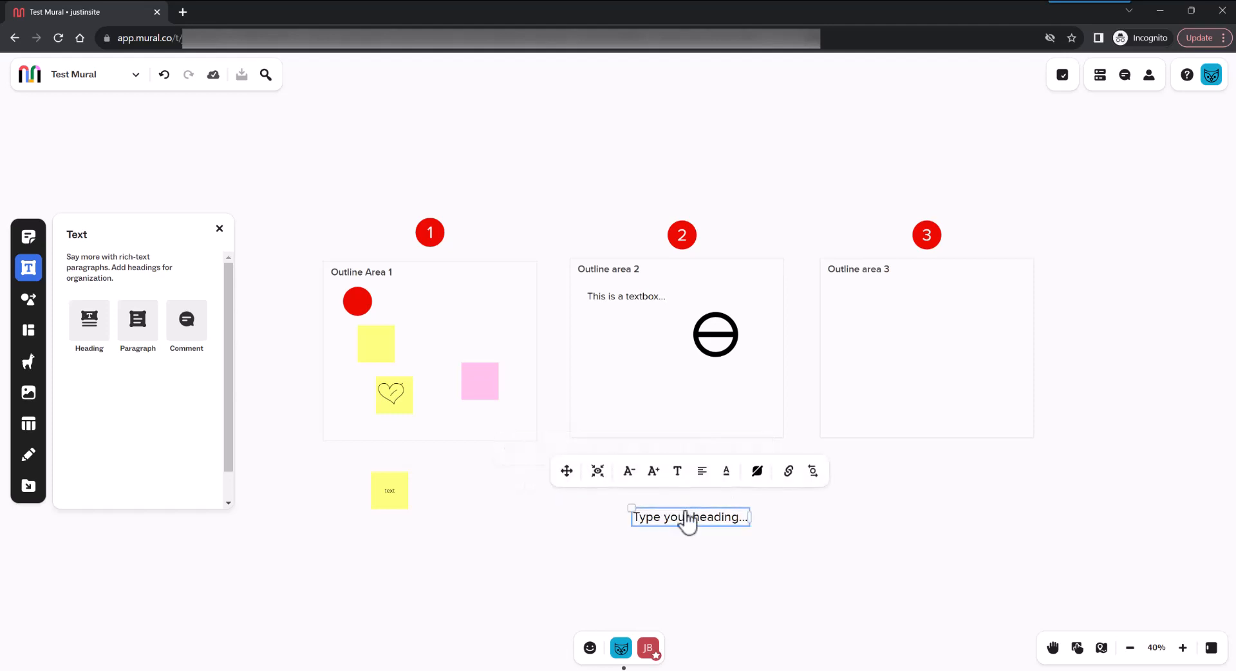
right_click(687, 513)
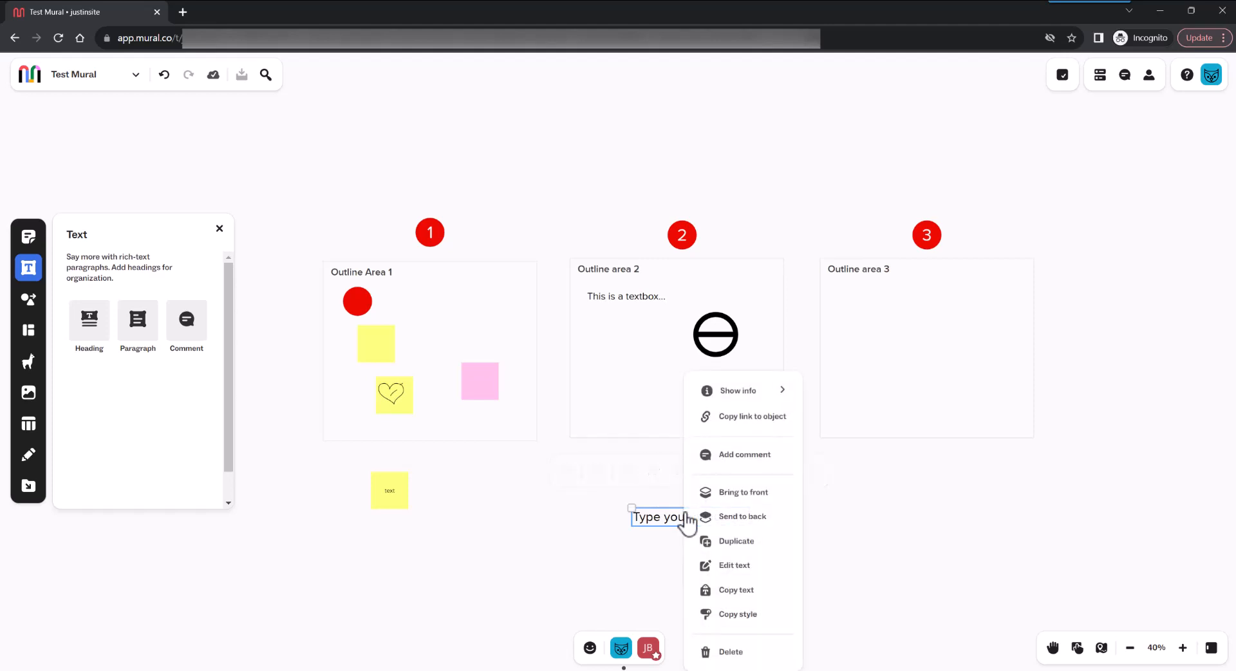
mouse_move(745, 399)
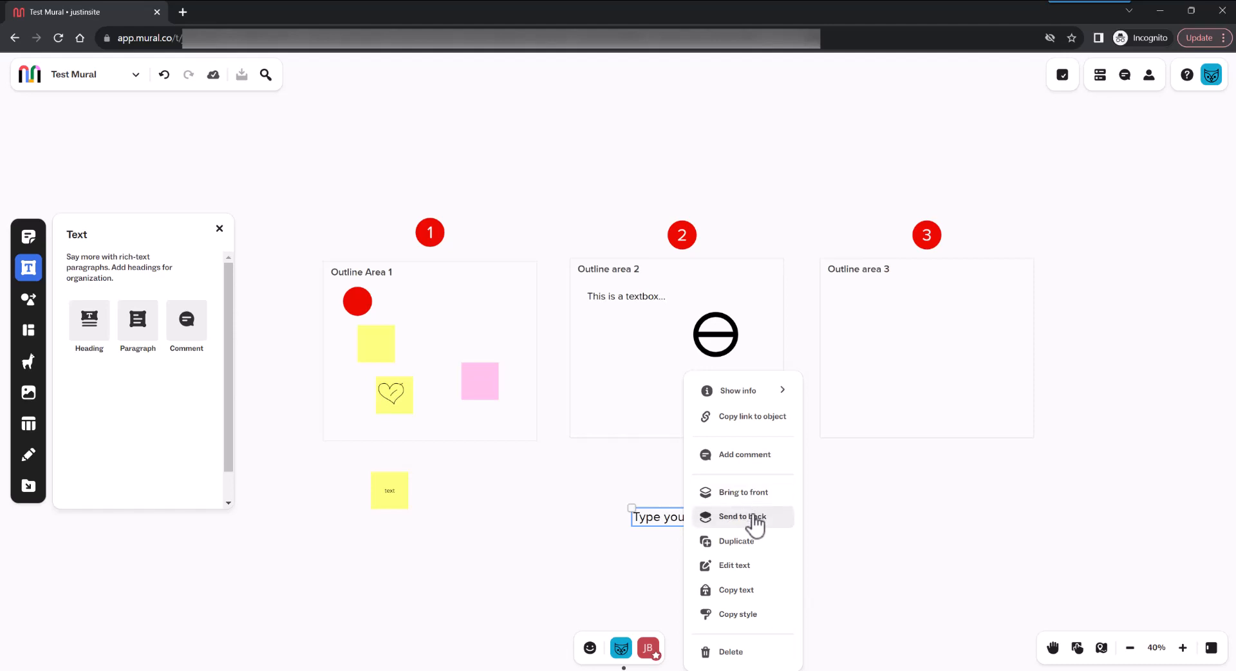
click(740, 547)
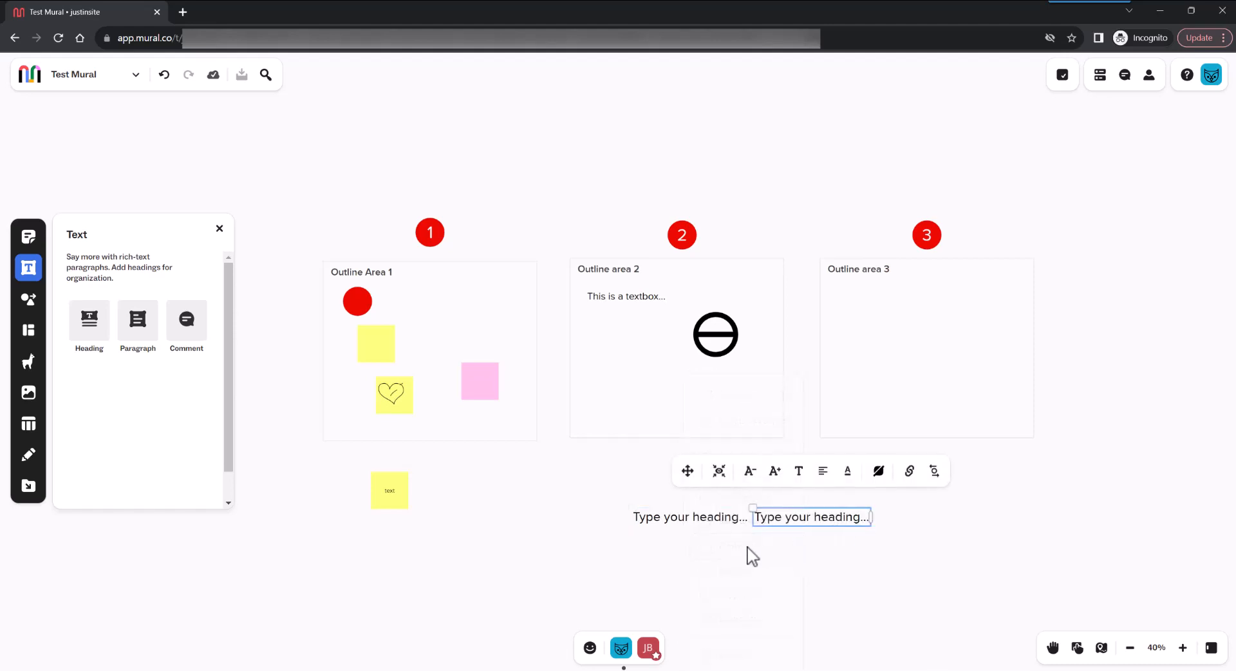
click(731, 524)
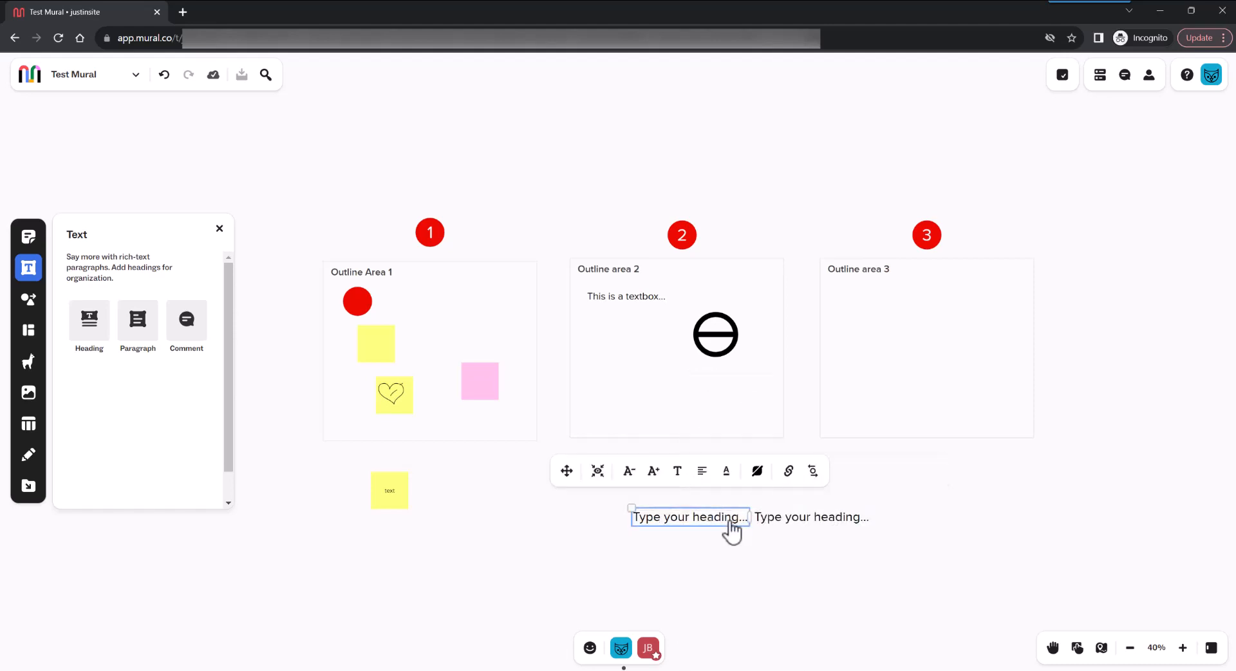
right_click(731, 530)
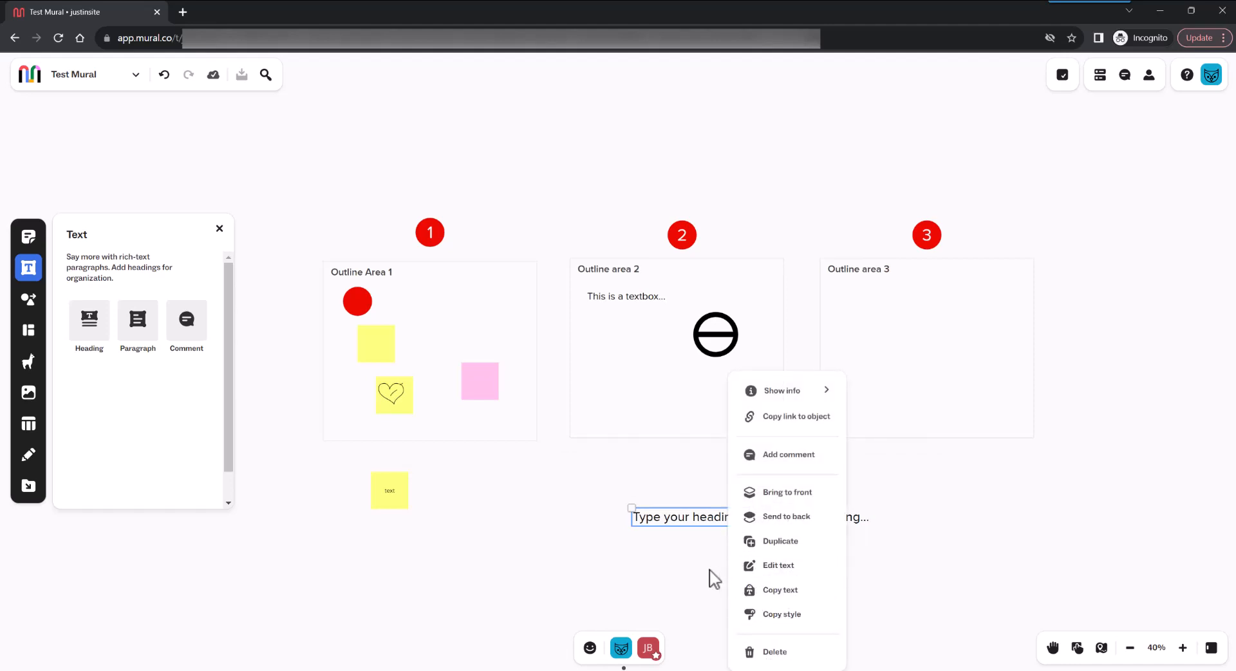
click(693, 528)
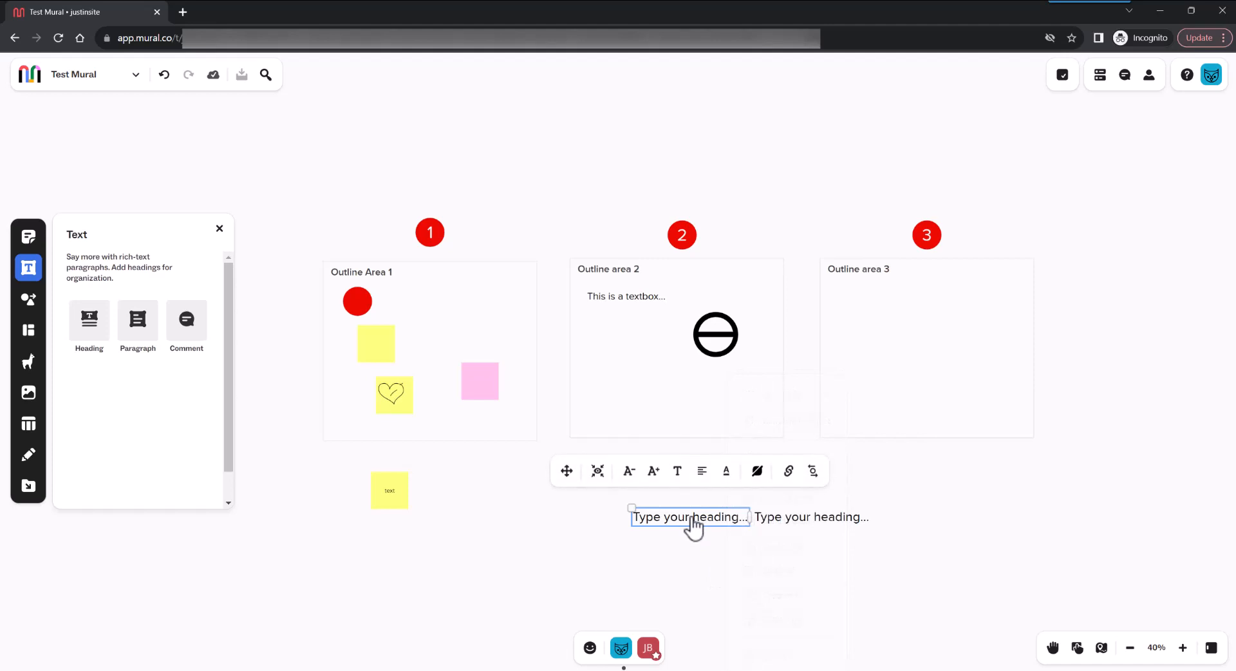
right_click(694, 527)
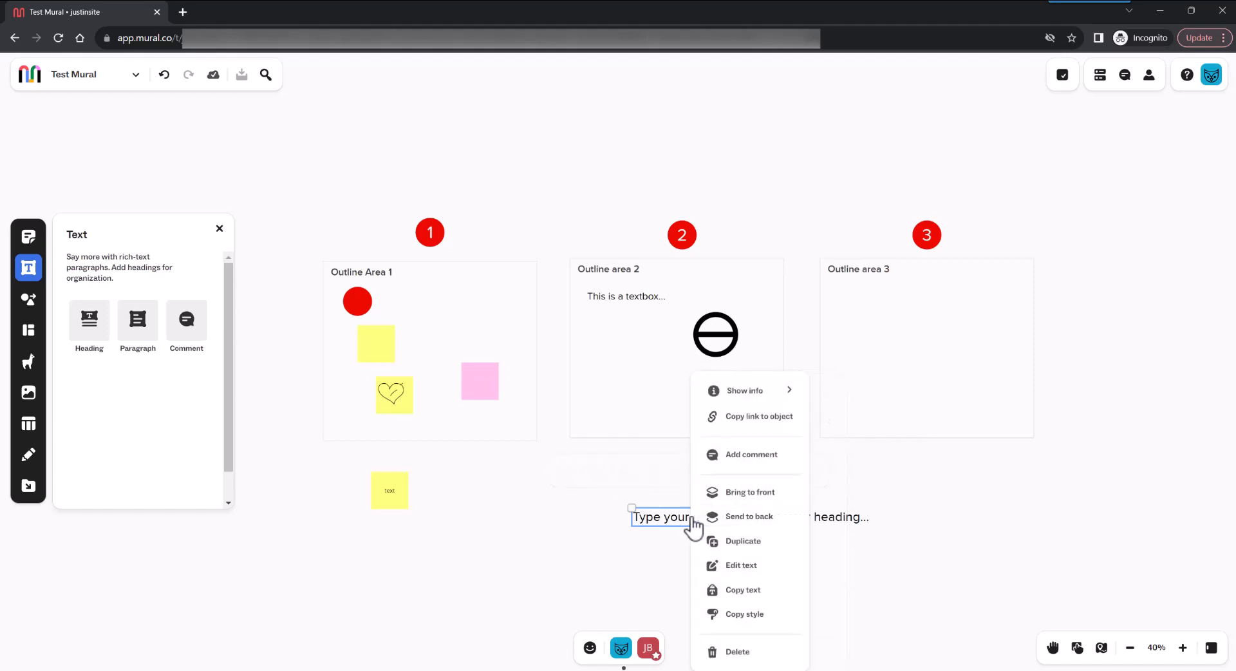
click(675, 557)
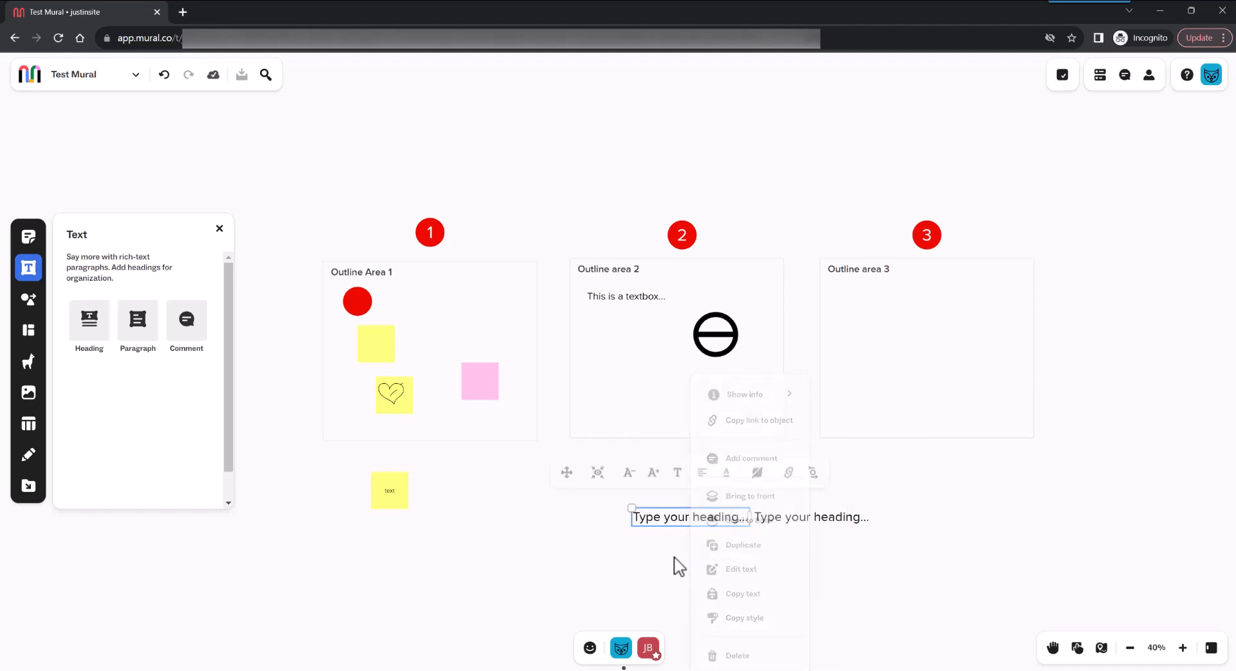
Give the original heading text box a red background.
click(674, 516)
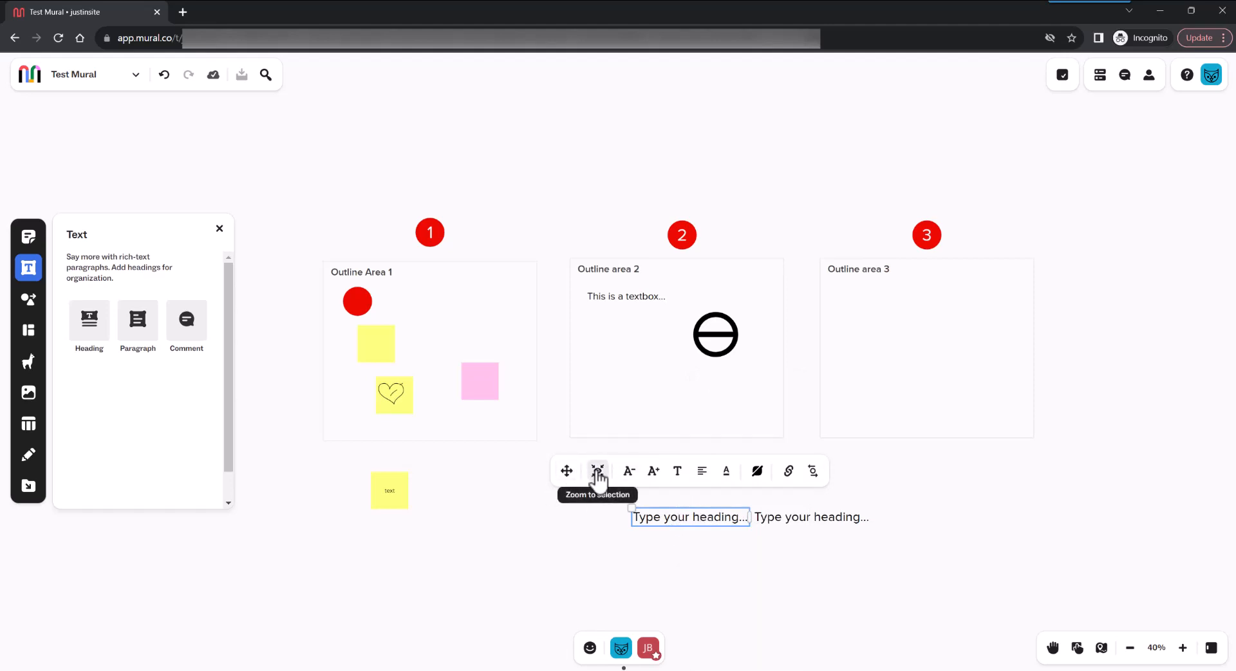
click(597, 473)
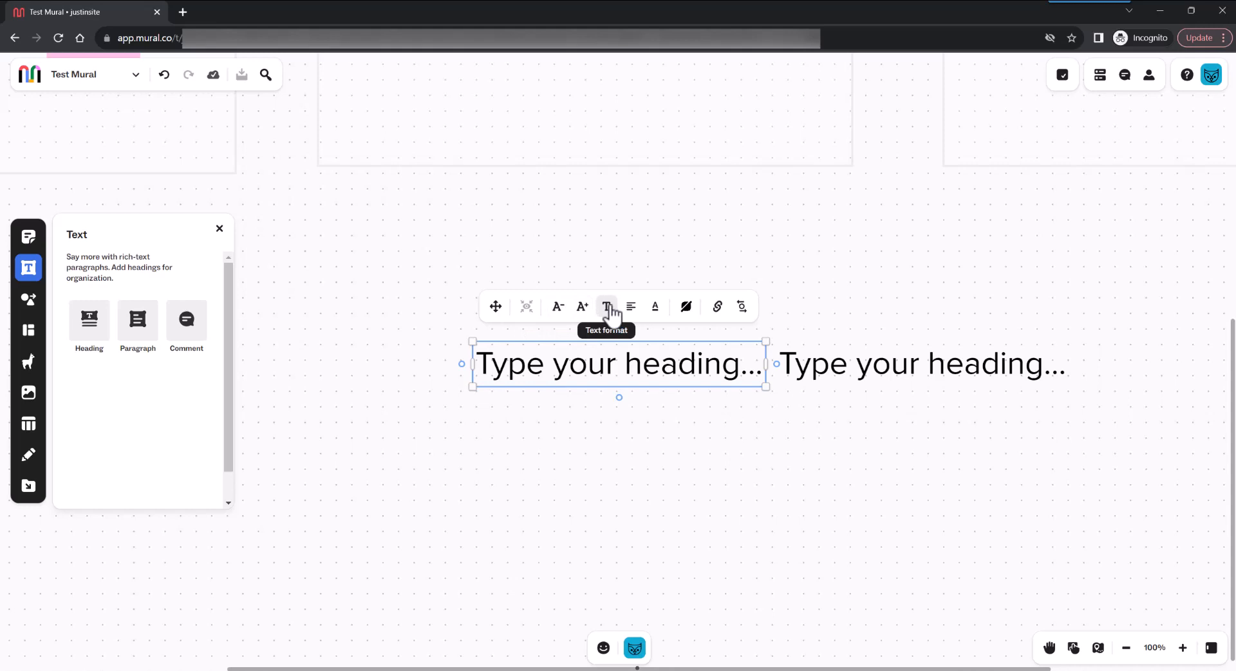
click(686, 311)
click(677, 404)
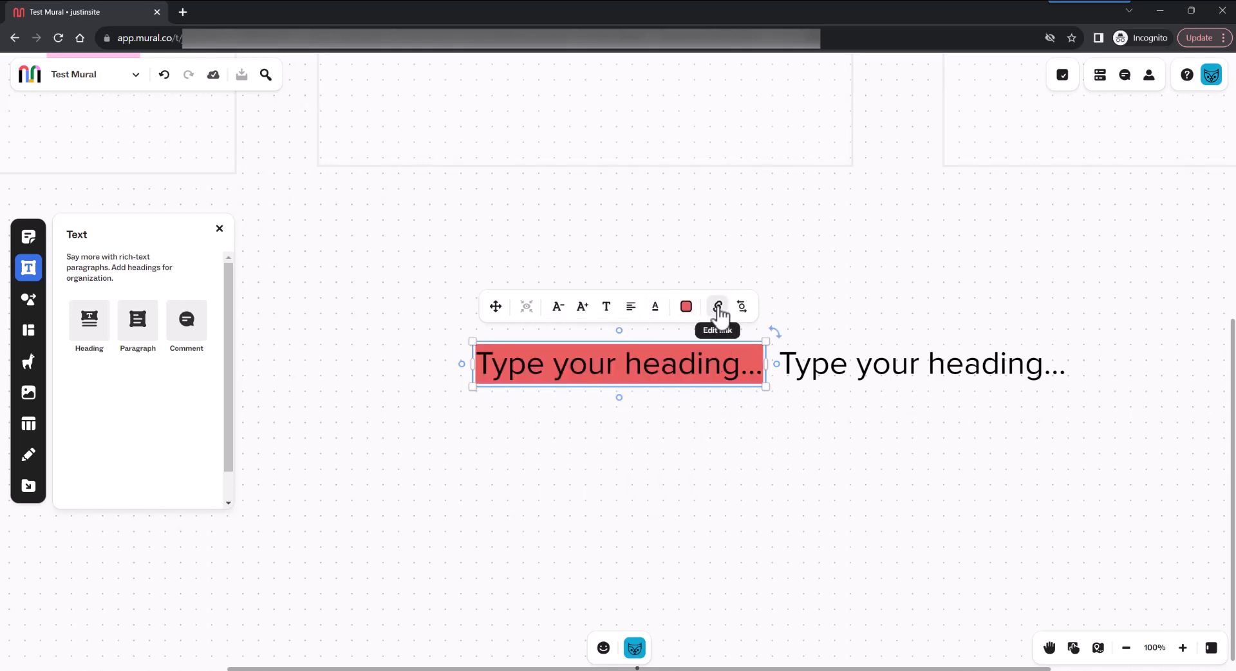
Convert the red heading box to a circle shape and stretch it to an ellipse about 226 by 124 px.
click(743, 307)
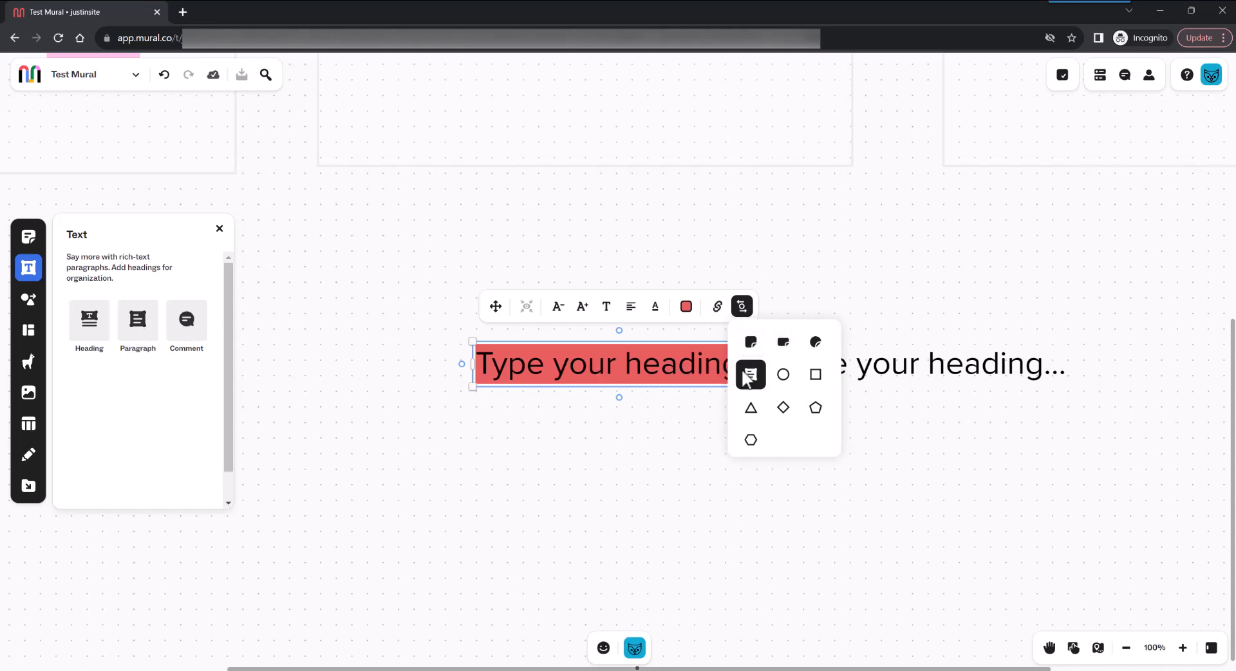
click(784, 375)
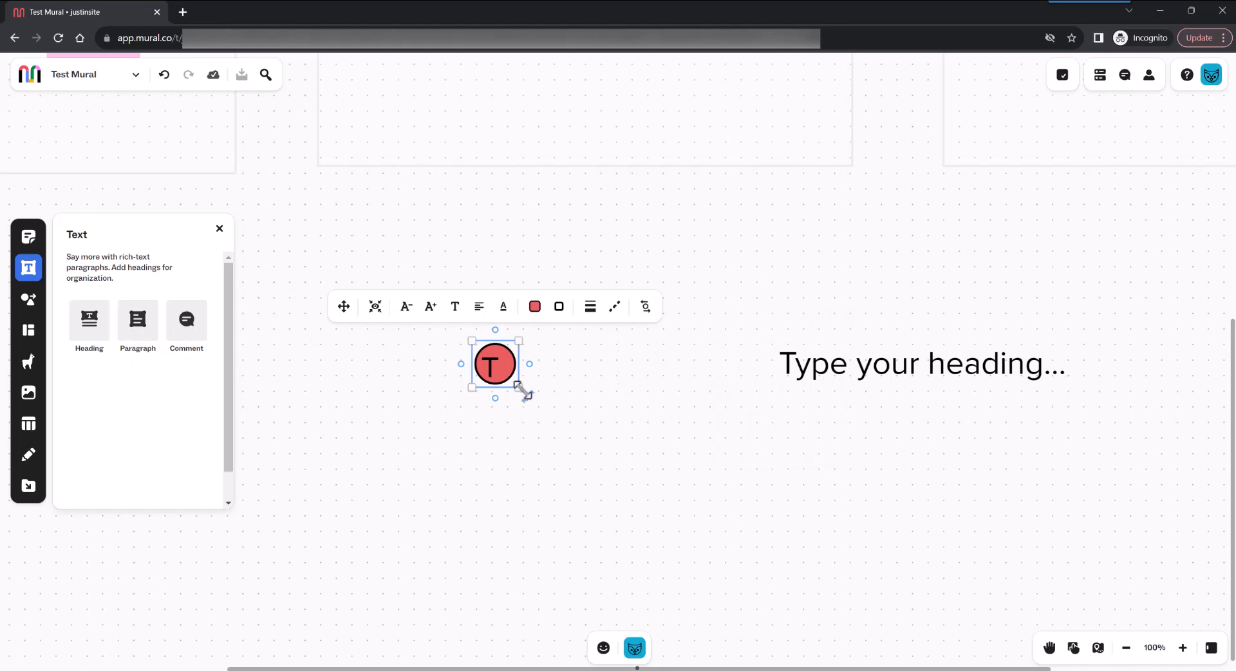
drag(524, 393, 634, 432)
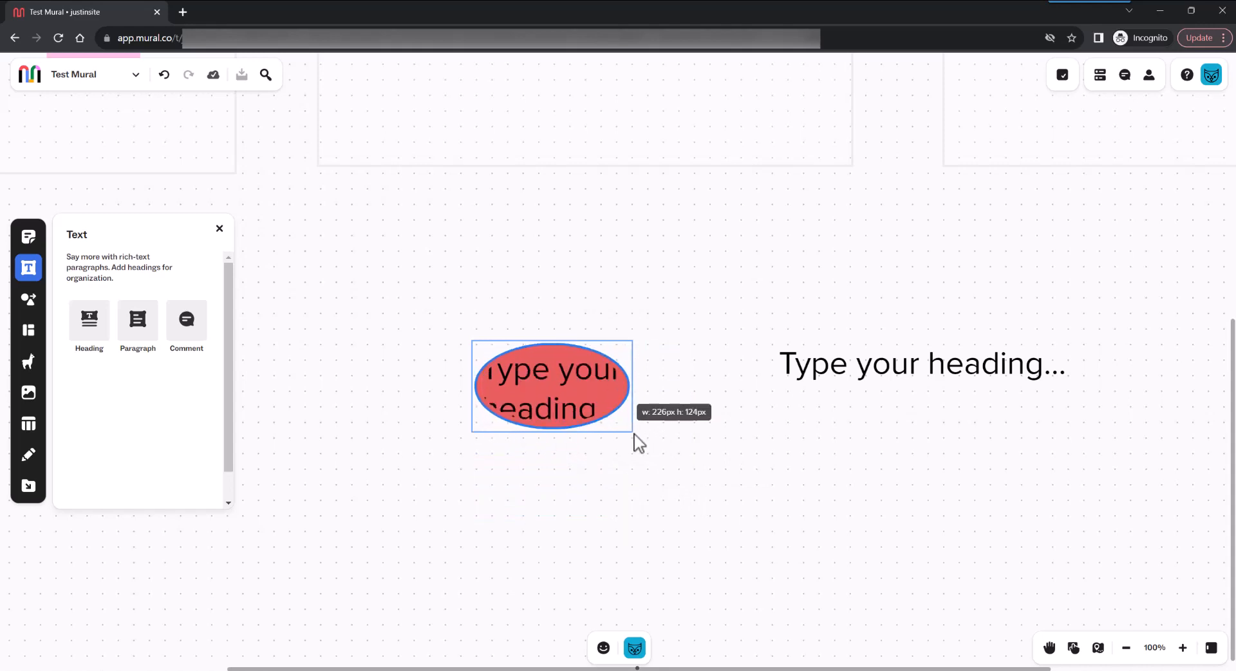
Add a new heading text box to the left of the existing heading and delete the red ellipse.
click(84, 331)
click(629, 390)
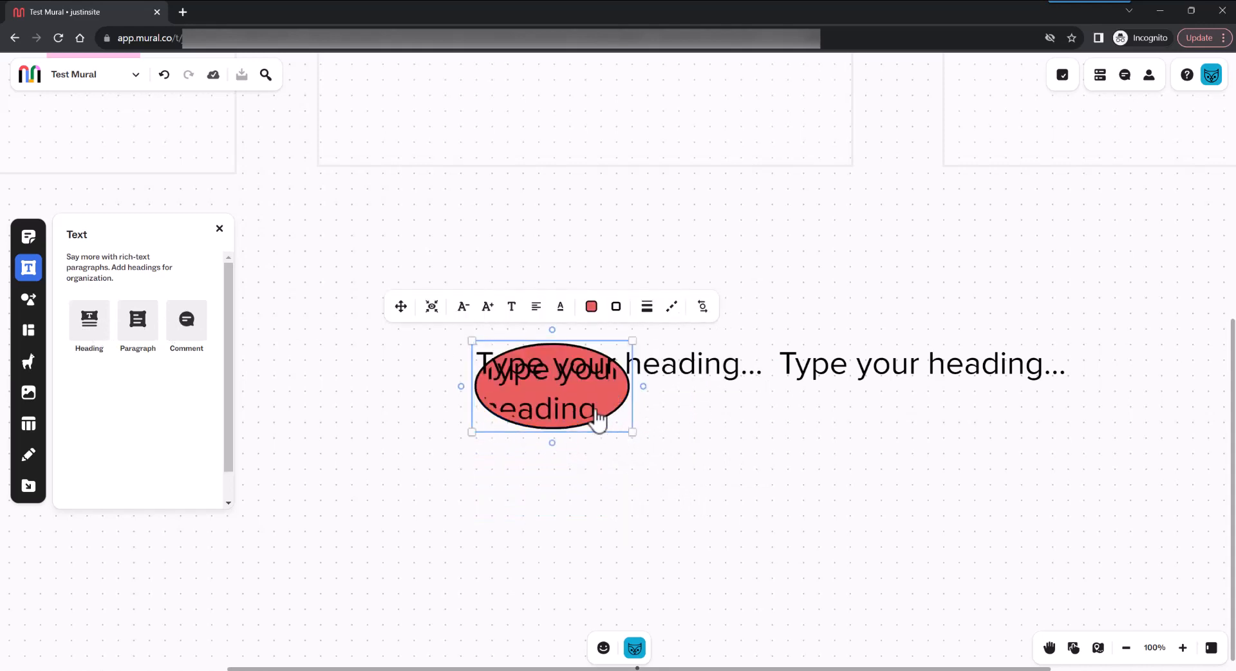
drag(599, 419, 442, 483)
key(Delete)
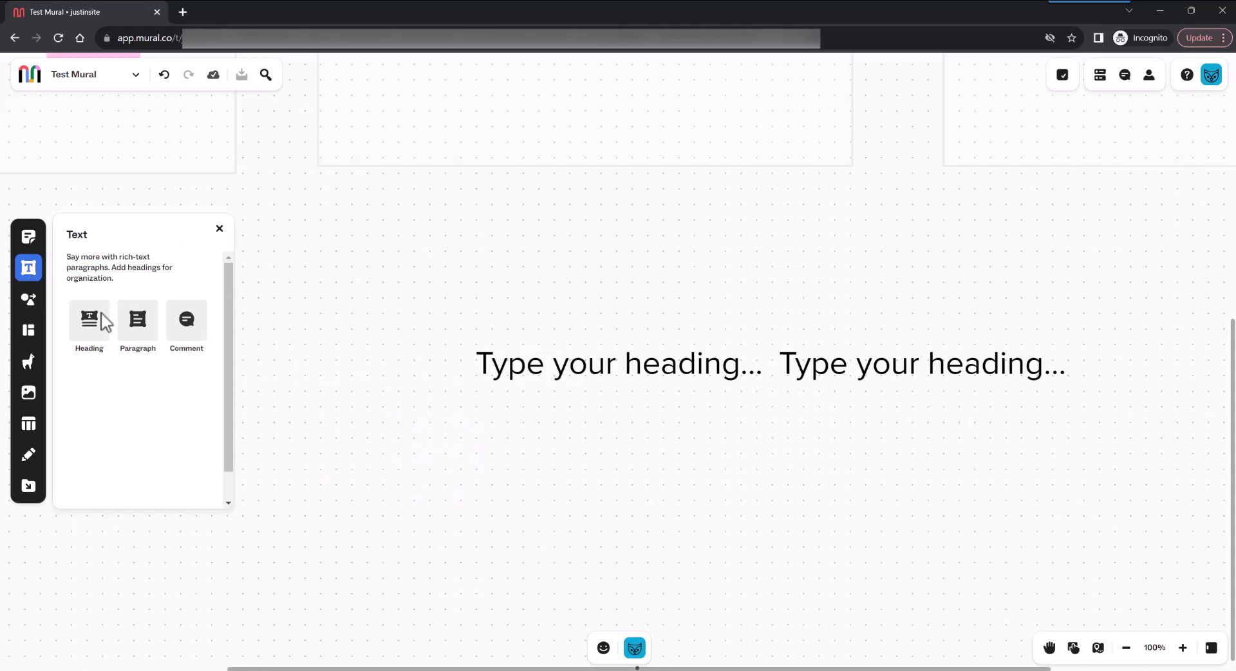
Shift the left heading slightly away from the right one and link the two headings with a straight arrow connector.
click(28, 299)
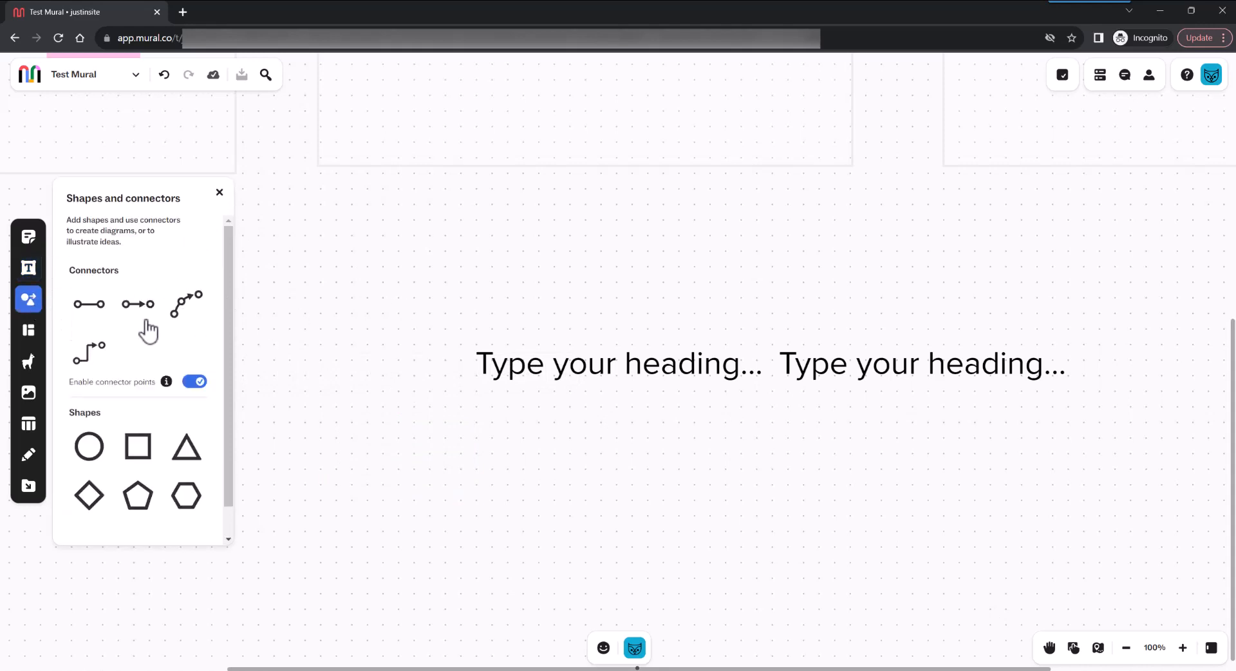
click(676, 361)
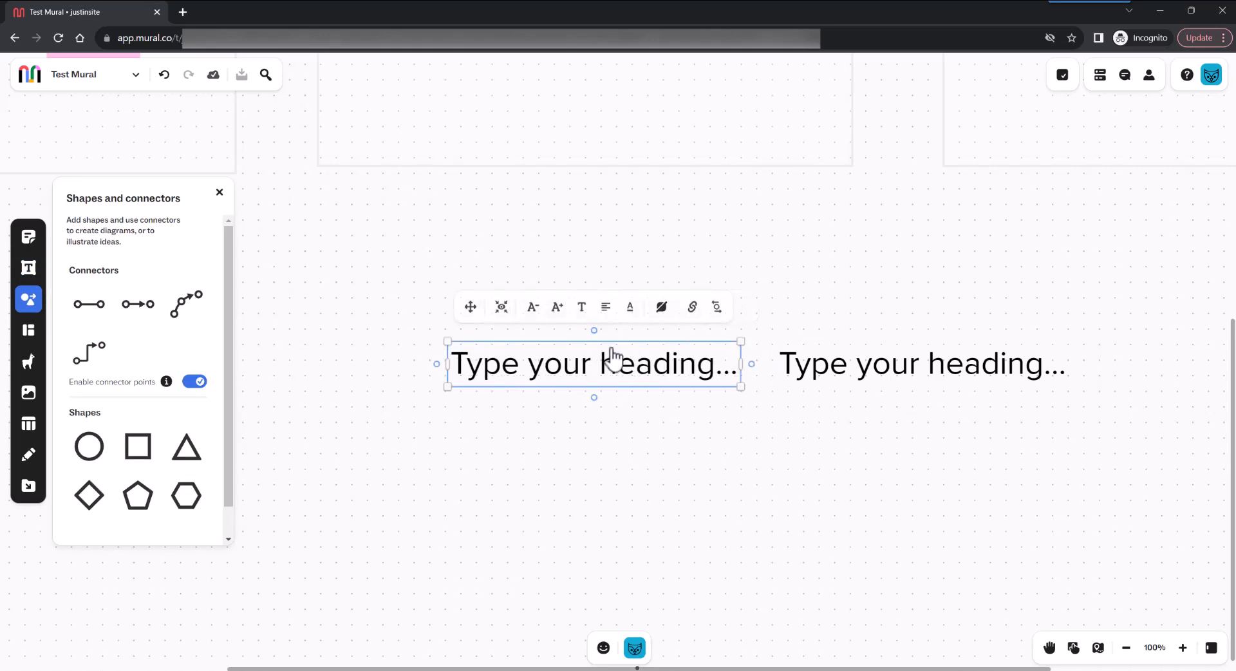
click(138, 304)
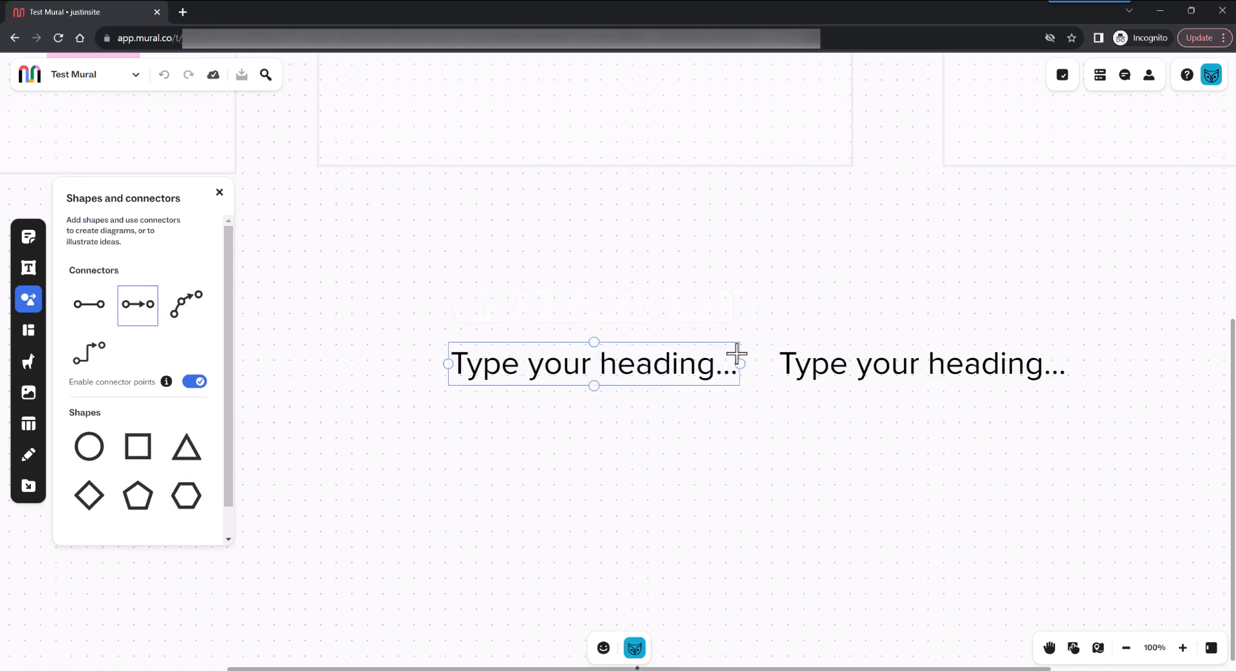
drag(741, 358, 780, 376)
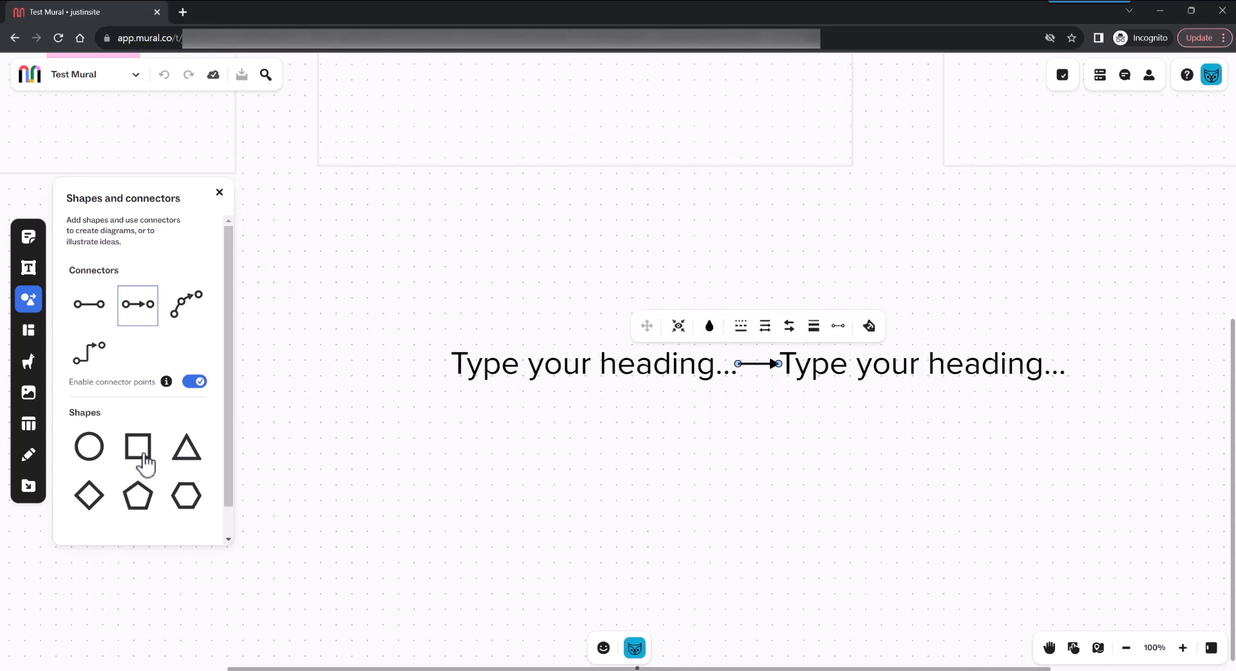
Add a square shape and place it below the left heading.
click(140, 452)
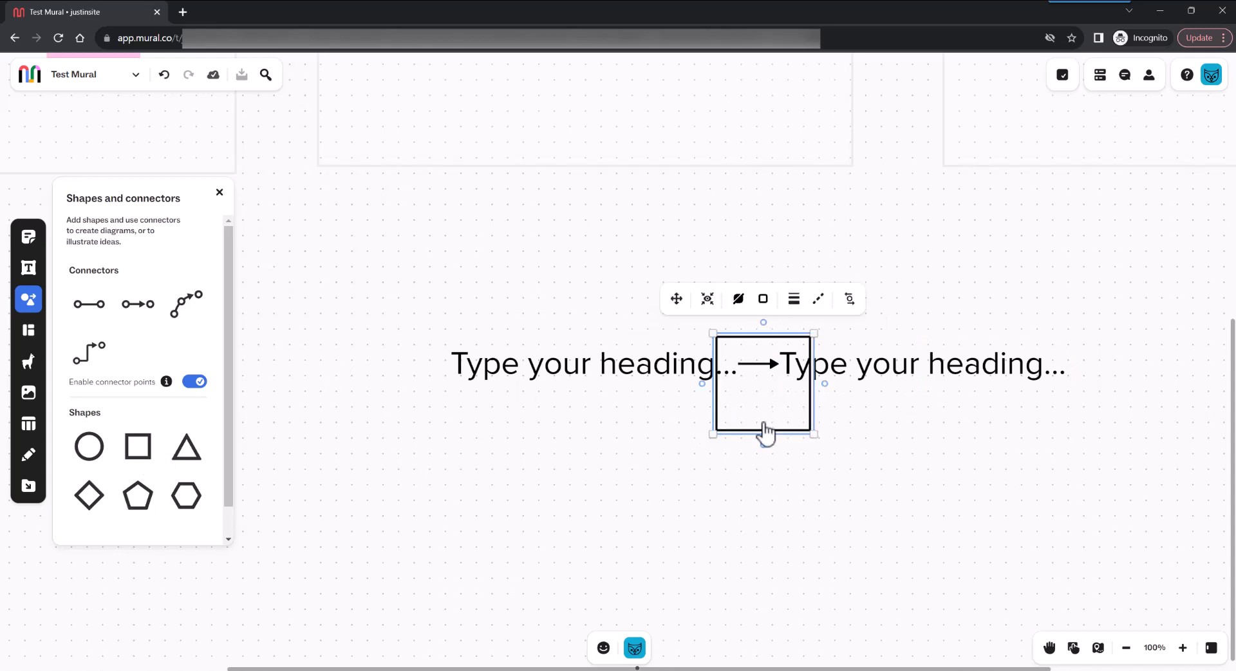
drag(762, 438, 513, 538)
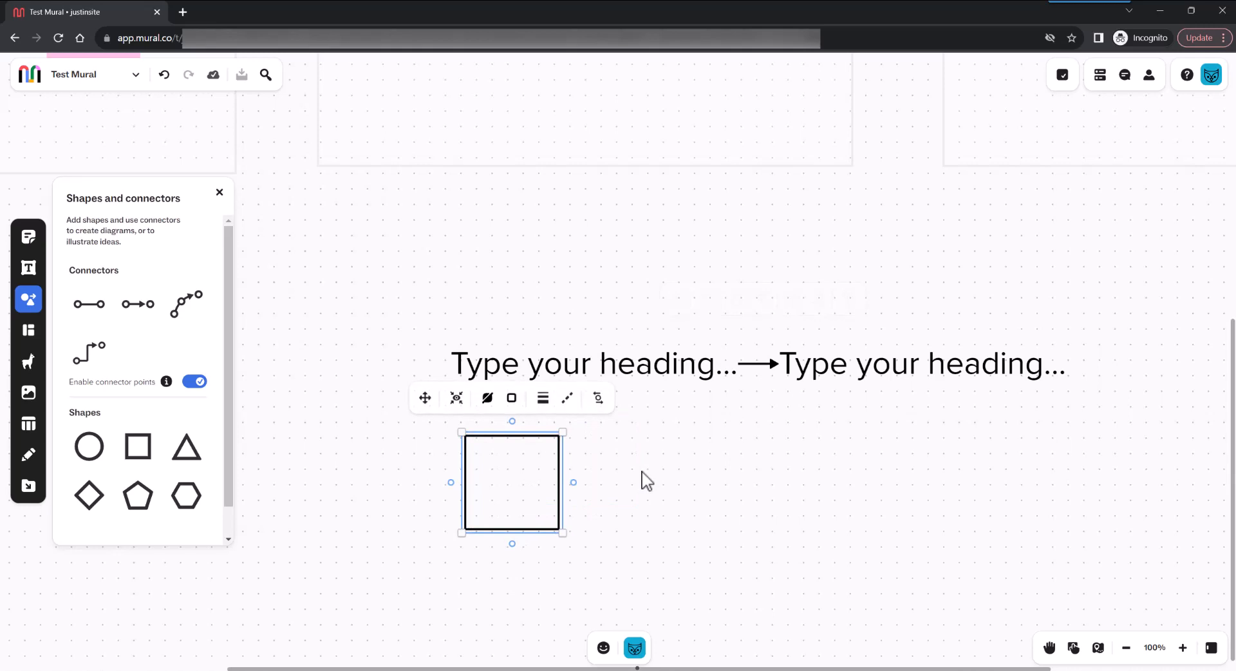
click(644, 480)
click(532, 448)
Browse the Brainstorm templates, add the Async brainstorming template to the mural and deselect it.
click(28, 331)
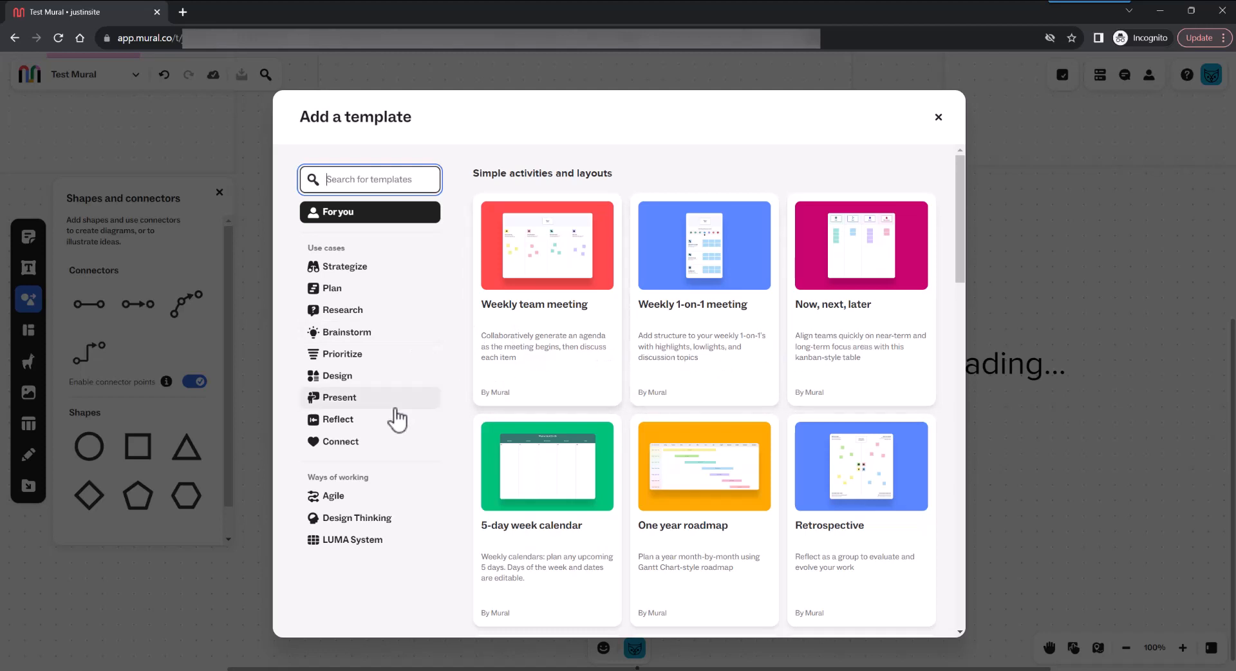
click(346, 332)
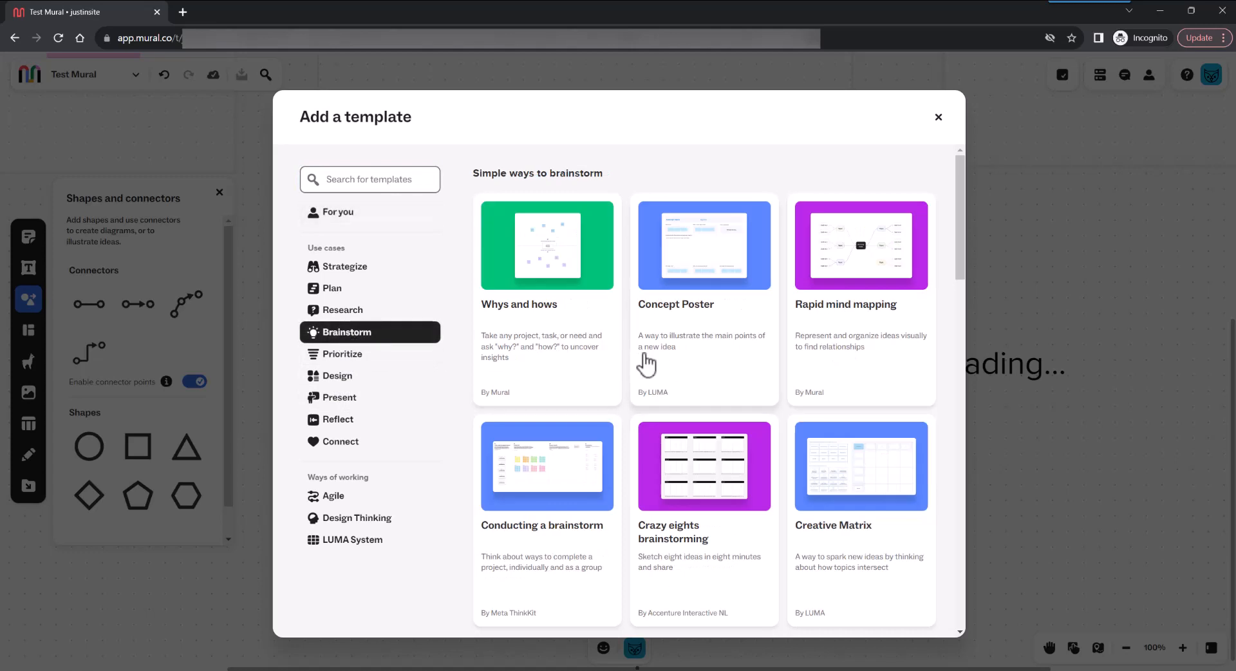
scroll(887, 360, down, 2)
scroll(888, 362, down, 5)
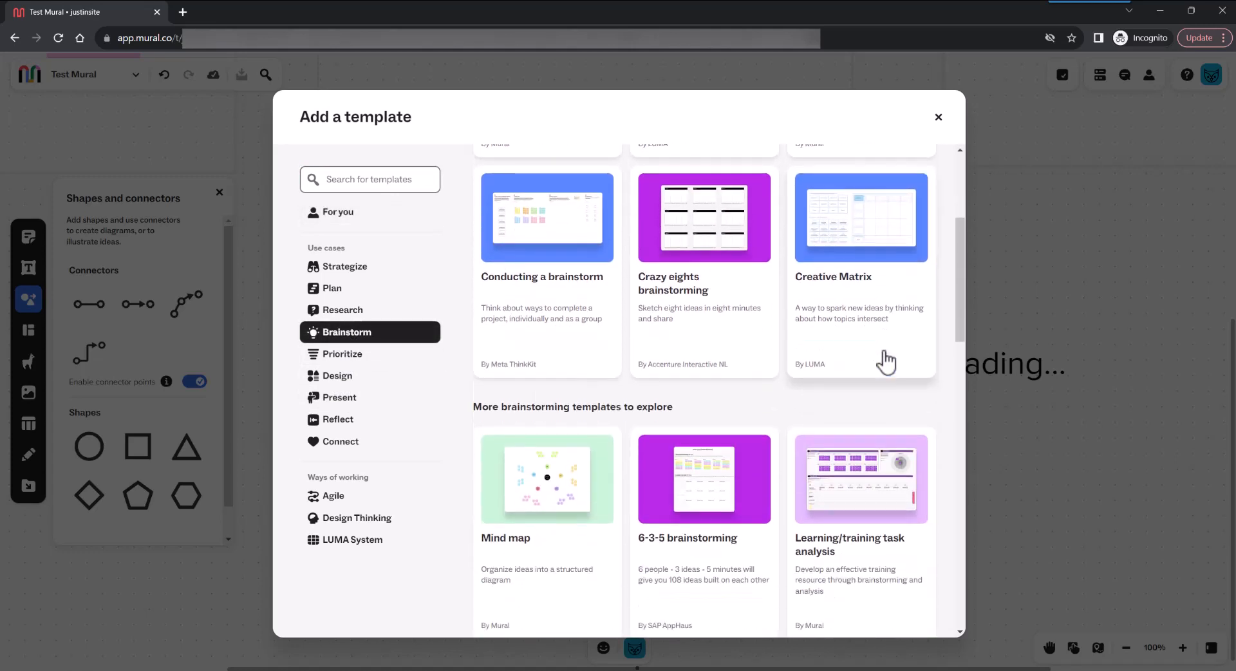
scroll(887, 362, down, 2)
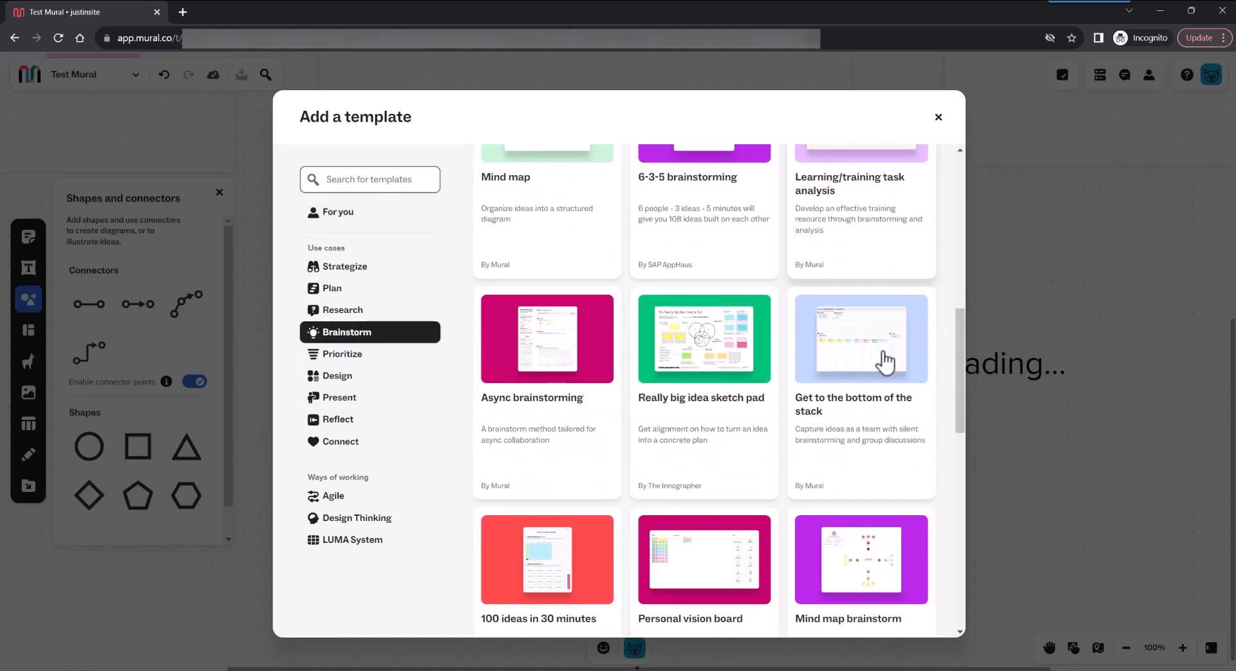
scroll(885, 363, up, 10)
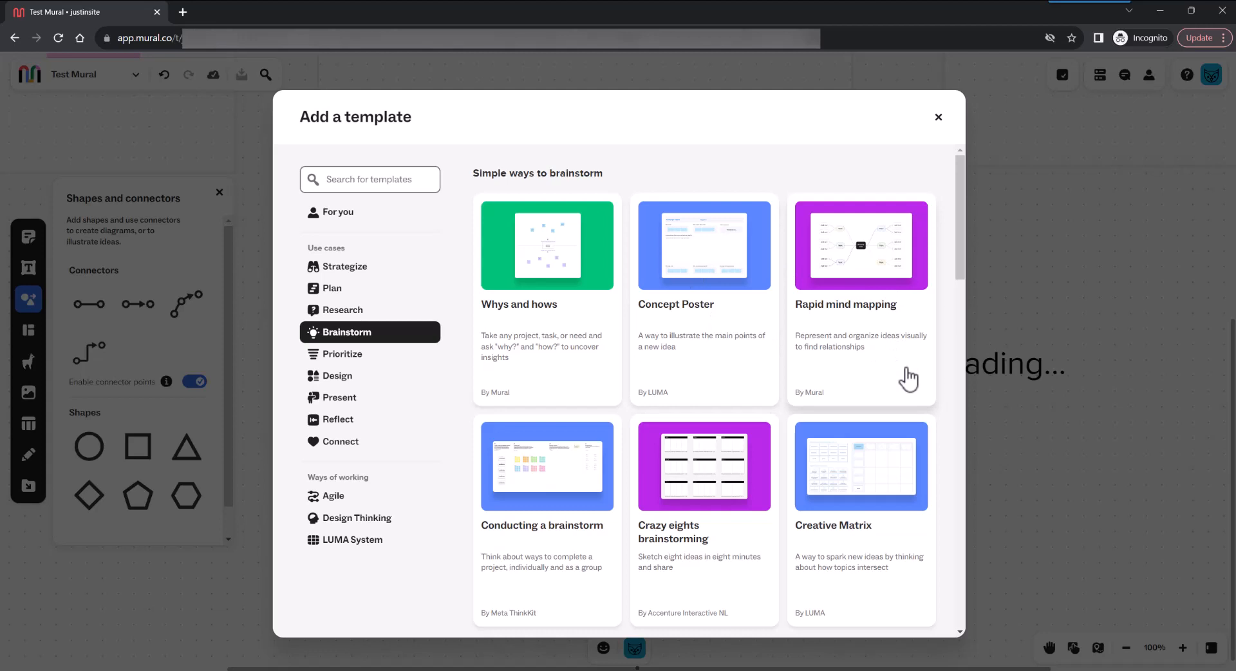
scroll(908, 380, down, 5)
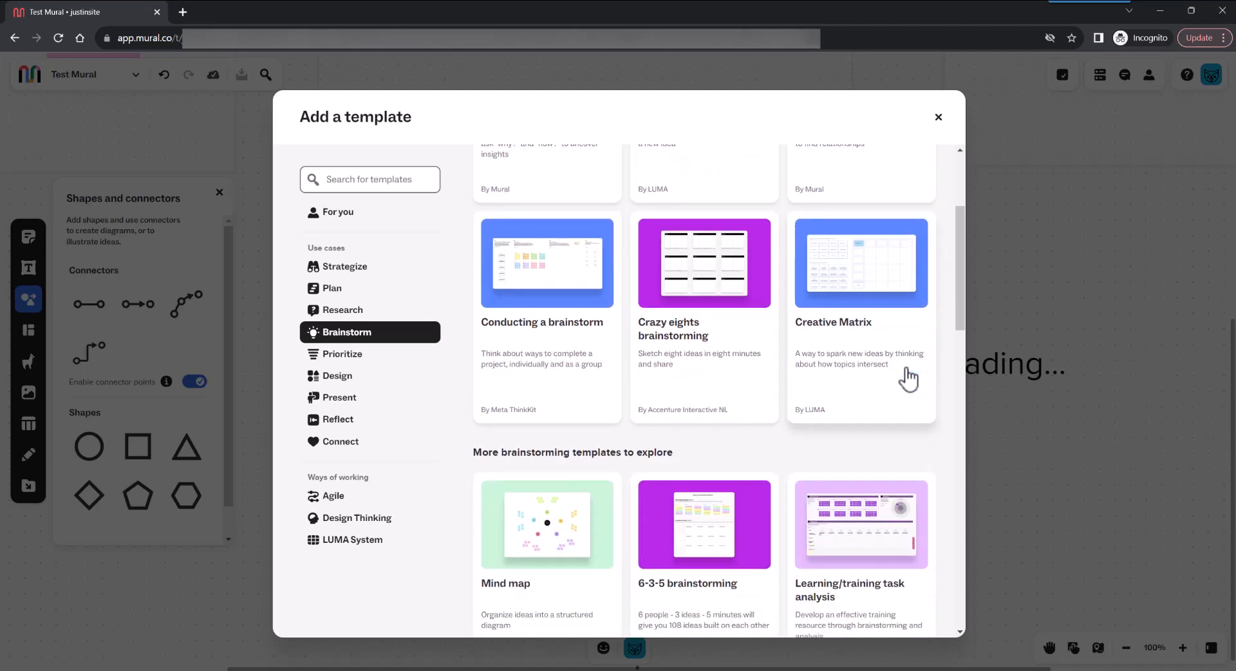
scroll(908, 380, down, 2)
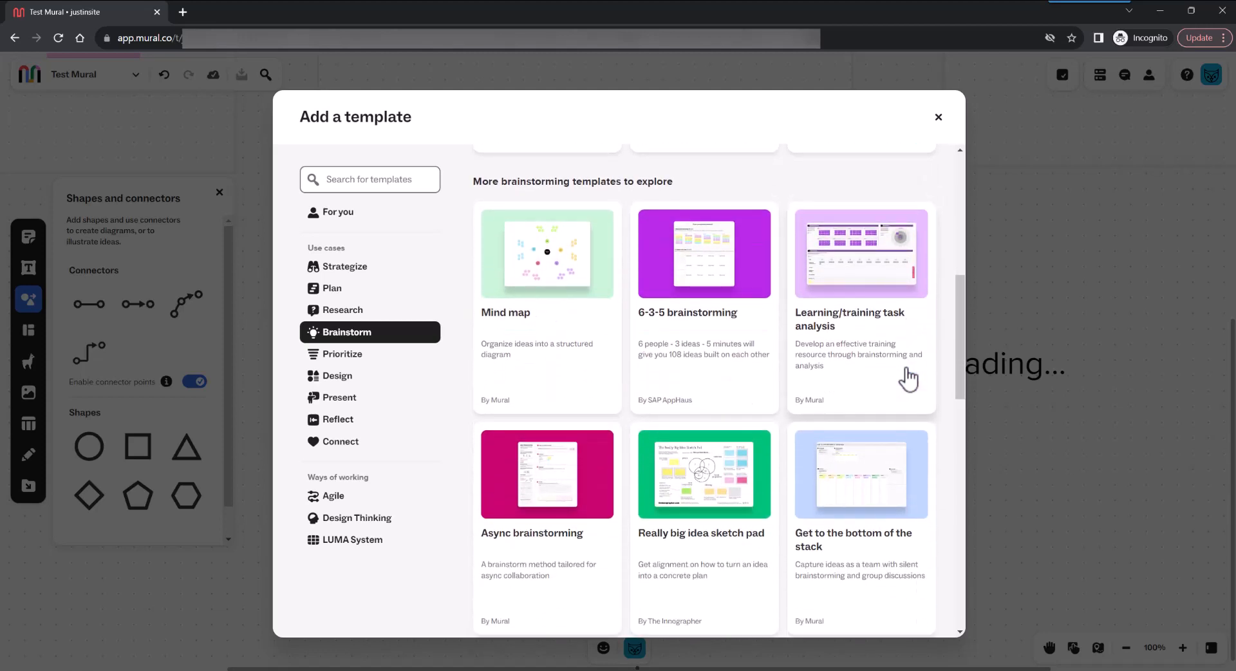
scroll(909, 380, down, 3)
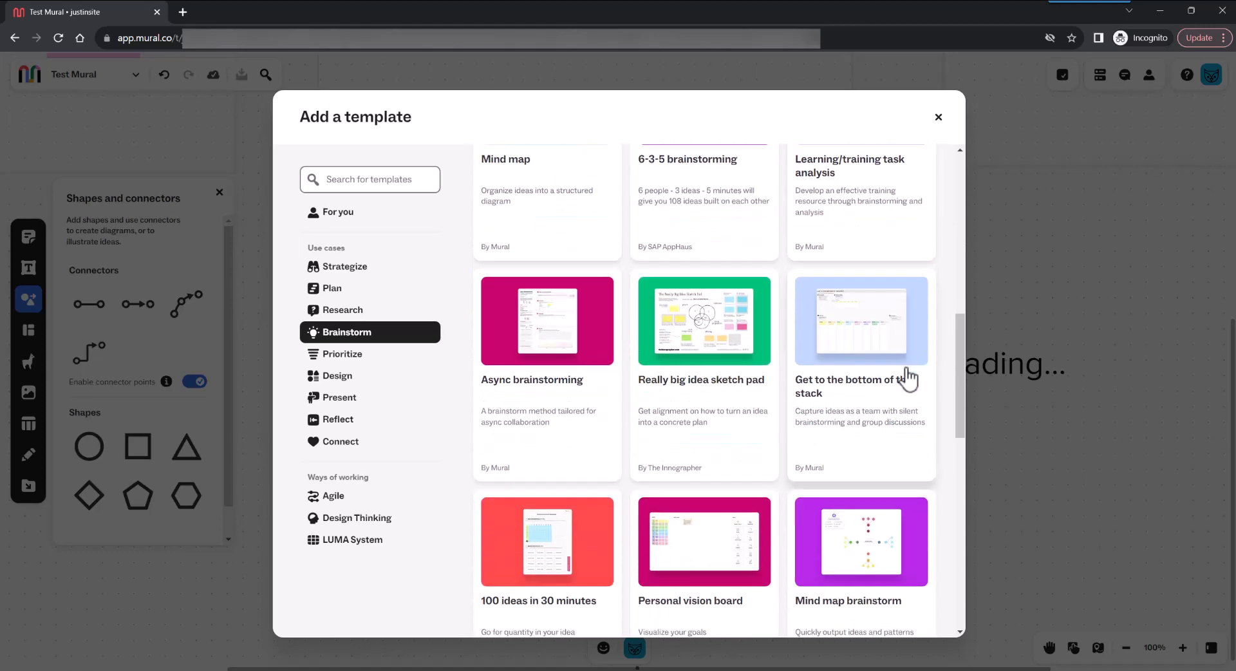
click(562, 277)
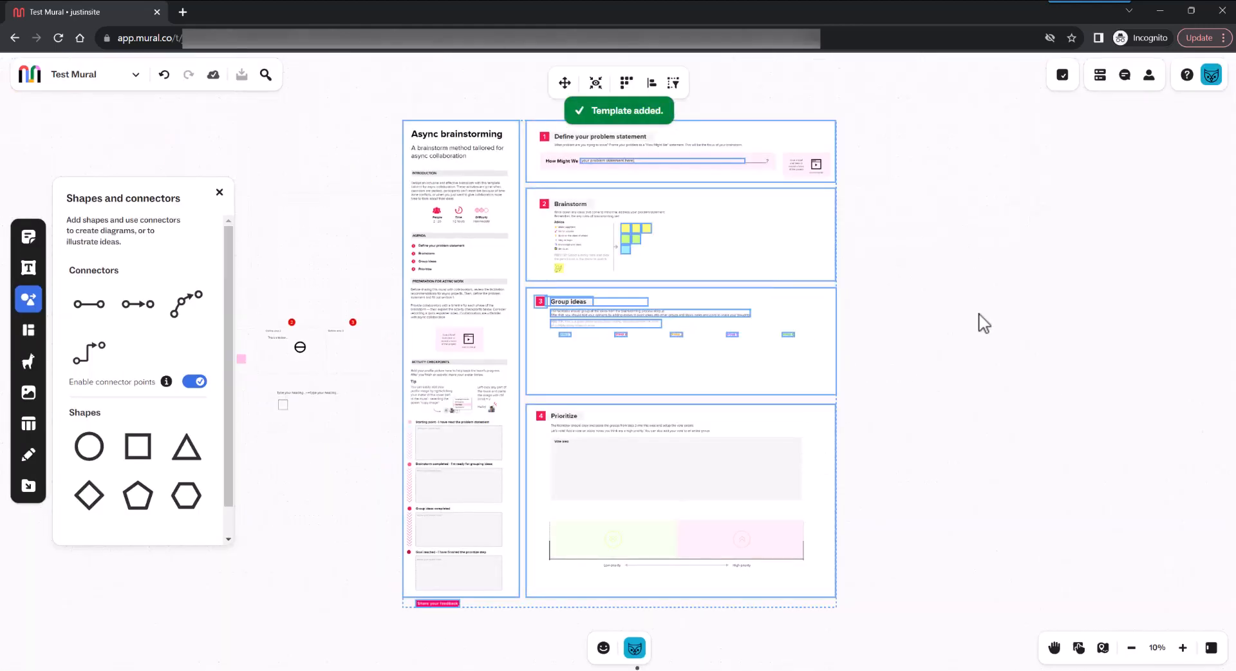
click(947, 301)
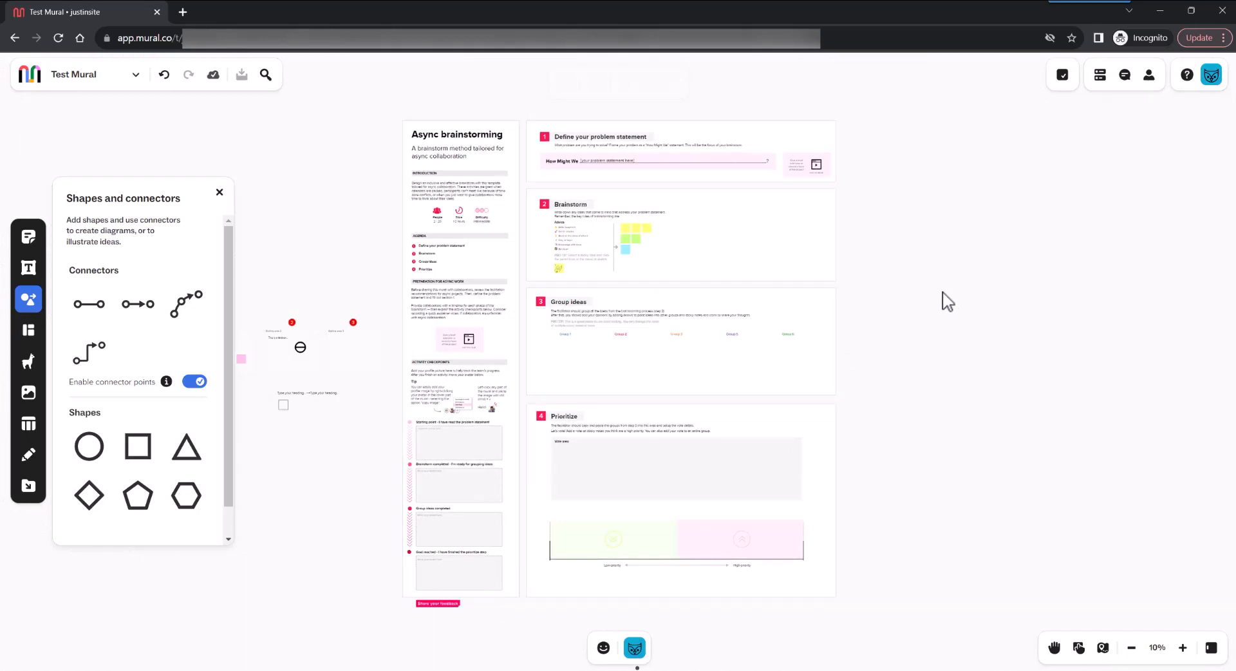
Examine the sections of the Async brainstorming template from the introduction to Prioritize.
scroll(915, 235, up, 5)
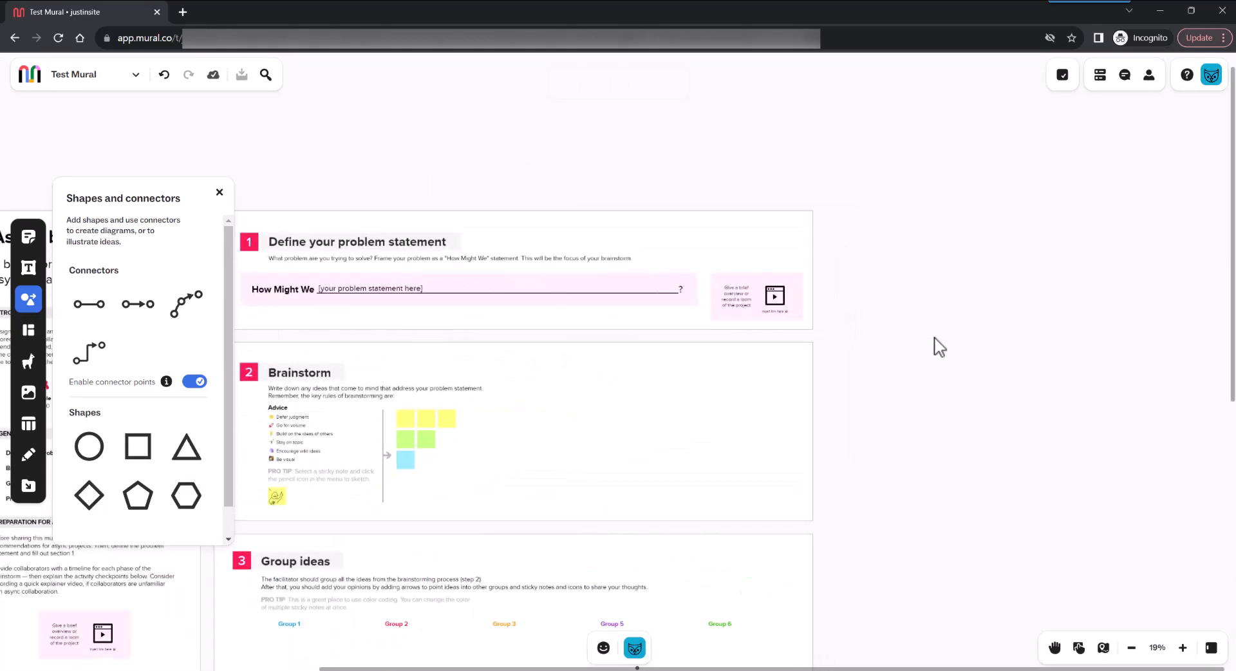
drag(647, 149, 1088, 155)
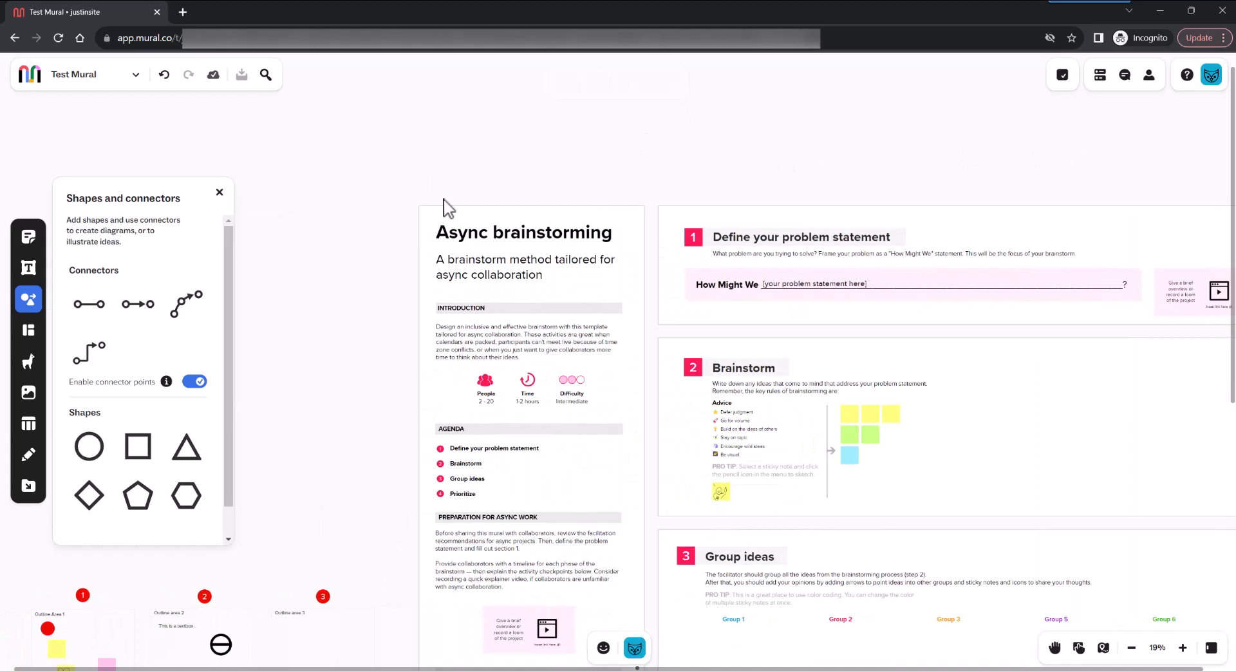
click(524, 257)
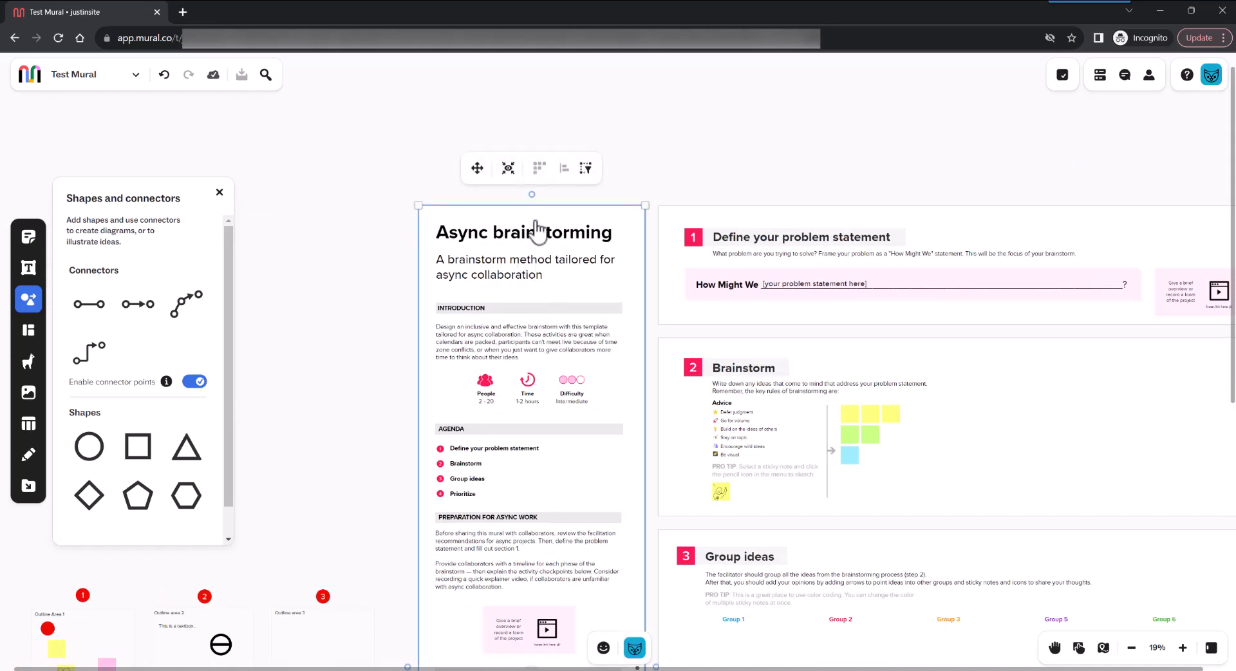
click(719, 252)
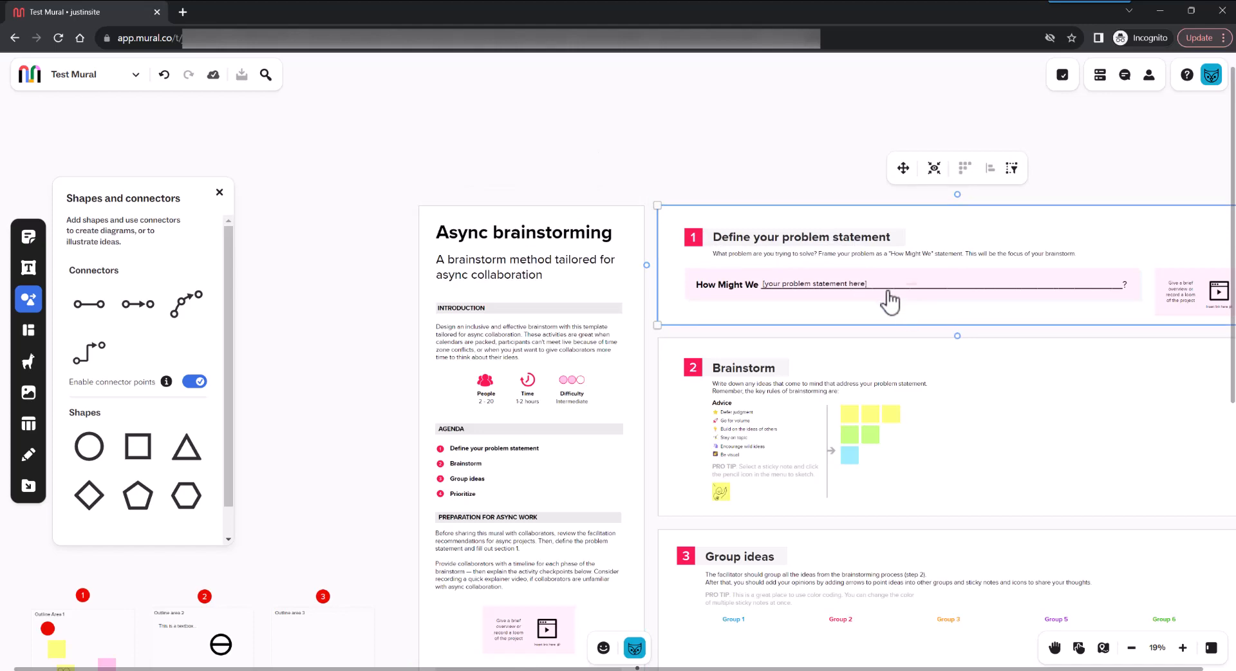
drag(773, 132, 643, 34)
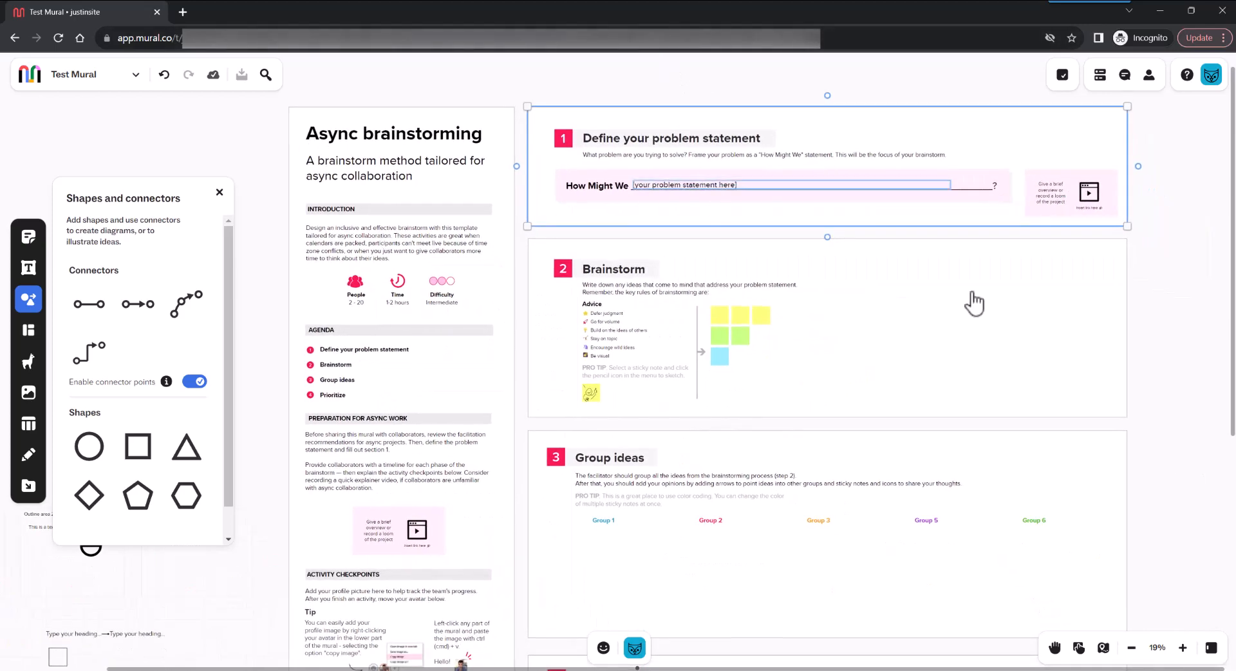
drag(1171, 470, 1217, 216)
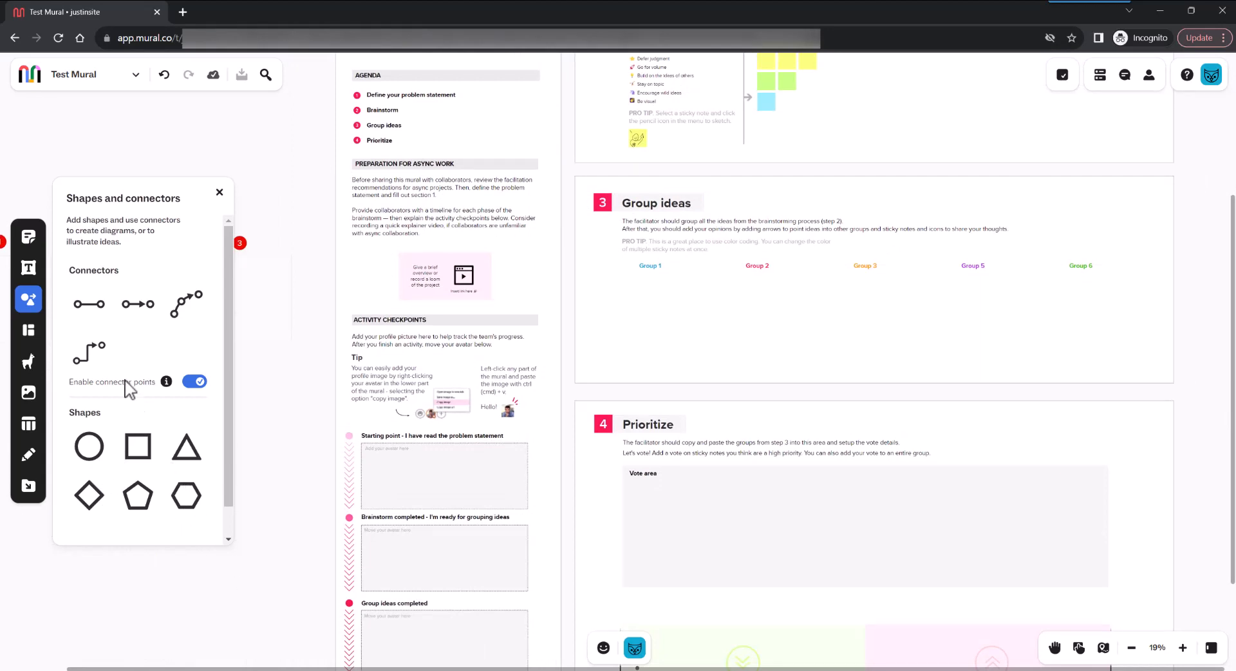
Search the icons for "ideas" and add the head-with-brain icon to the Group ideas section.
click(28, 361)
click(166, 199)
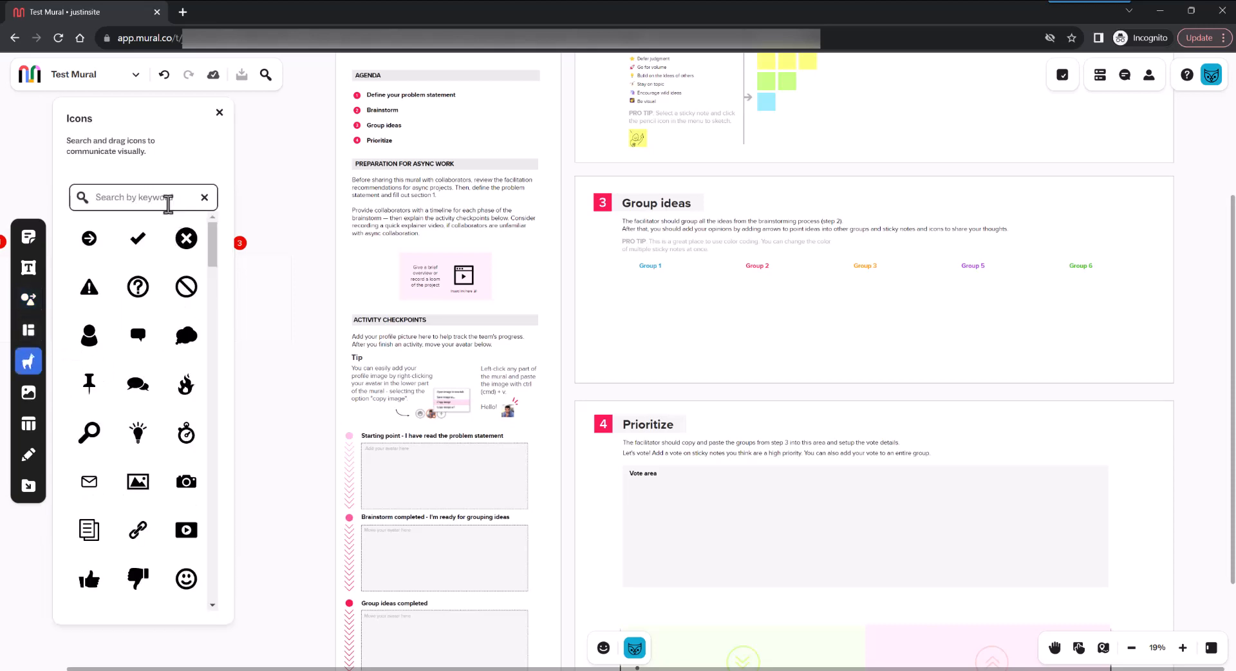
text(ideas)
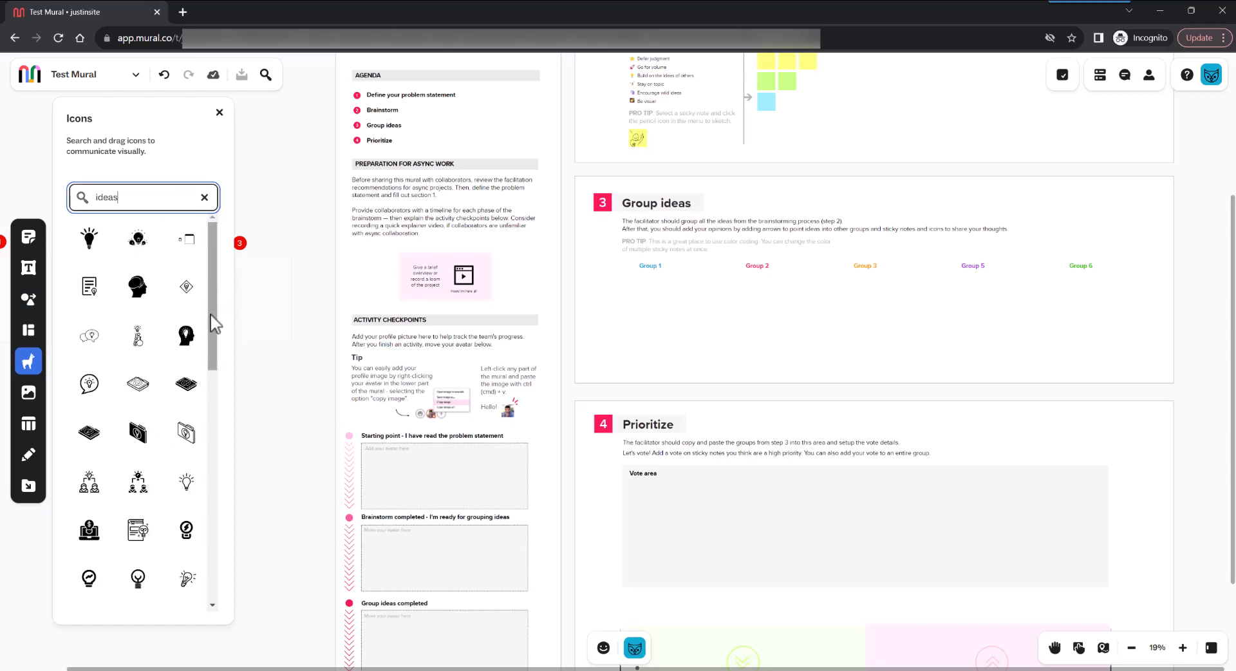
click(138, 290)
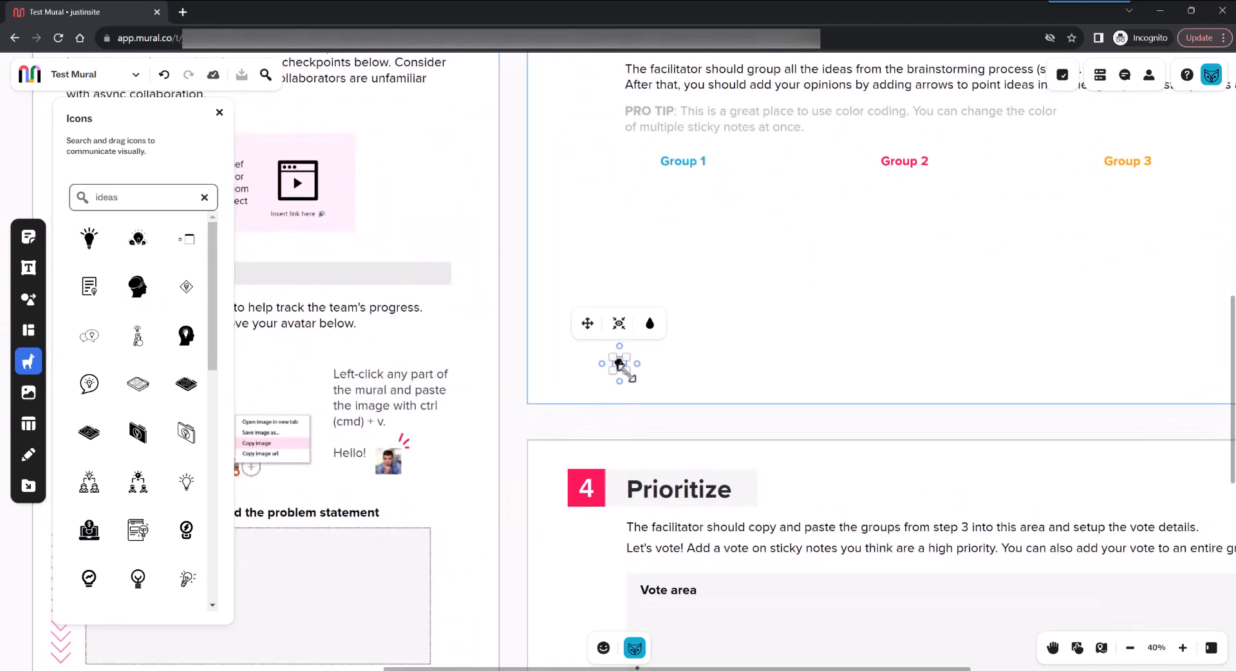
Enlarge and reposition the head icon in the Group ideas section, and delete it.
drag(626, 372, 714, 459)
drag(674, 405, 611, 322)
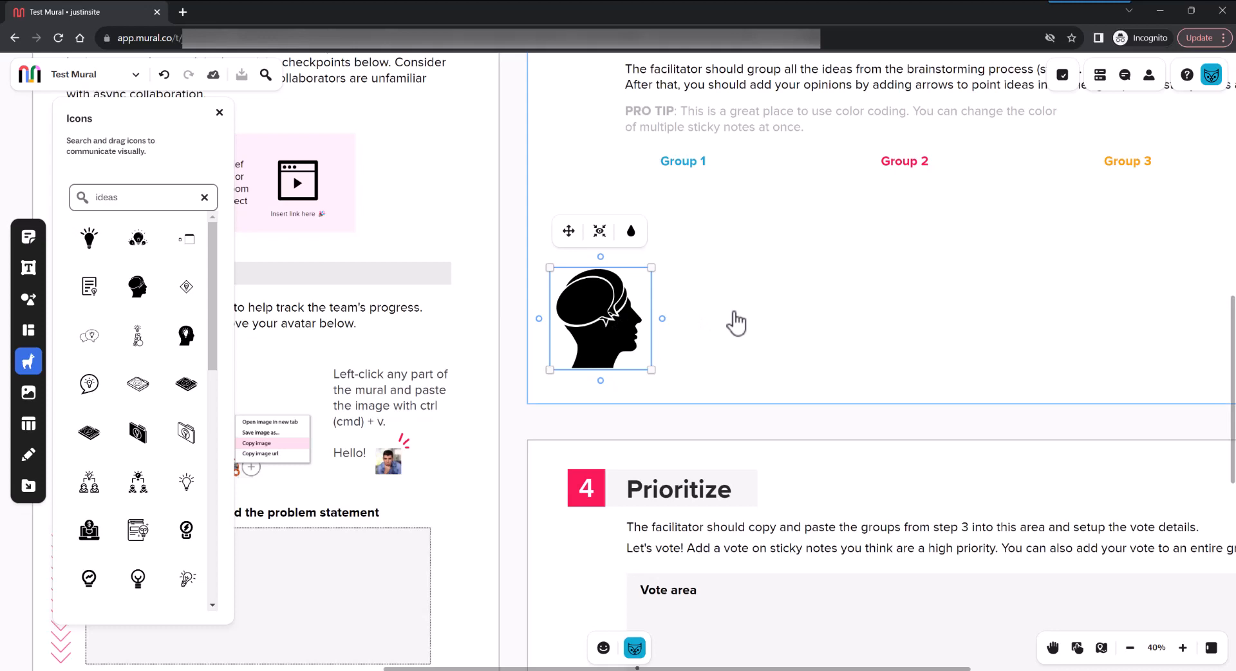
key(Delete)
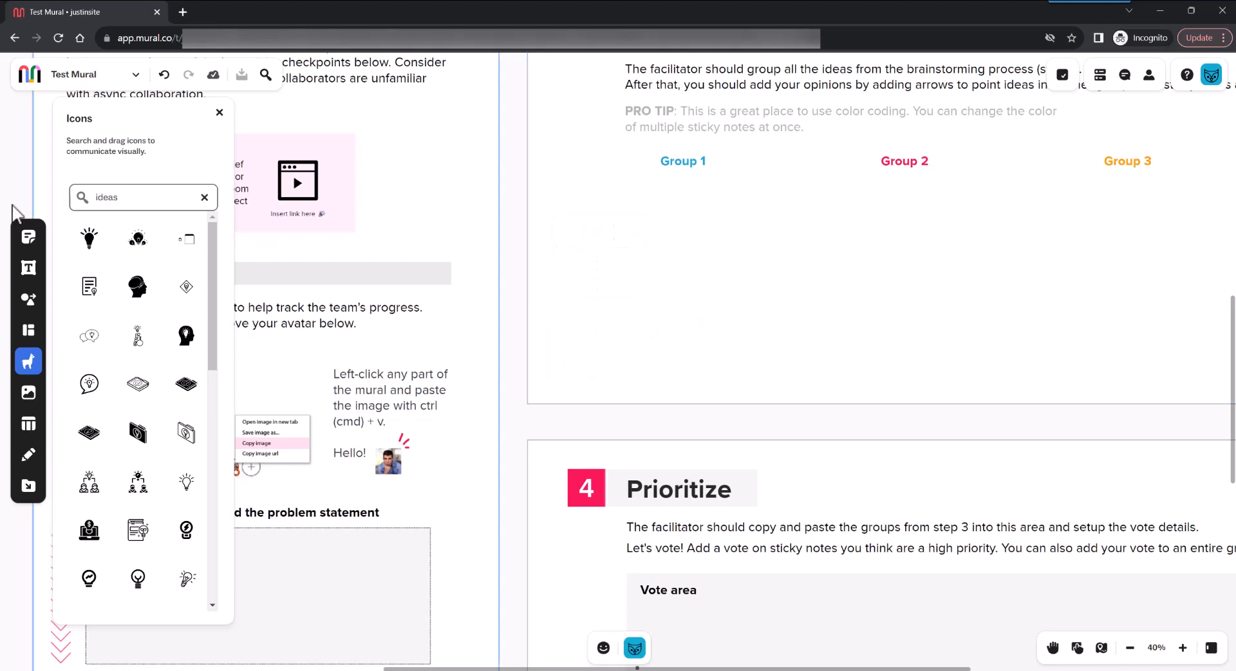
Look at the image search and the tables and areas options, and show the mural's outline.
click(28, 392)
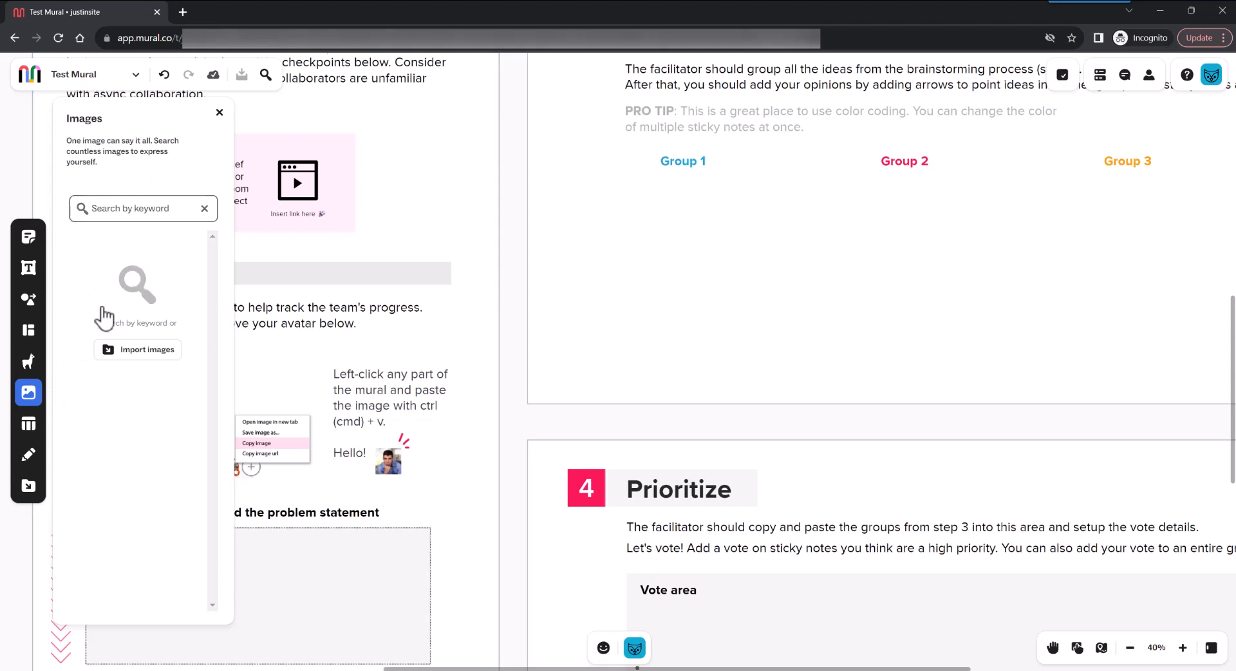
click(32, 428)
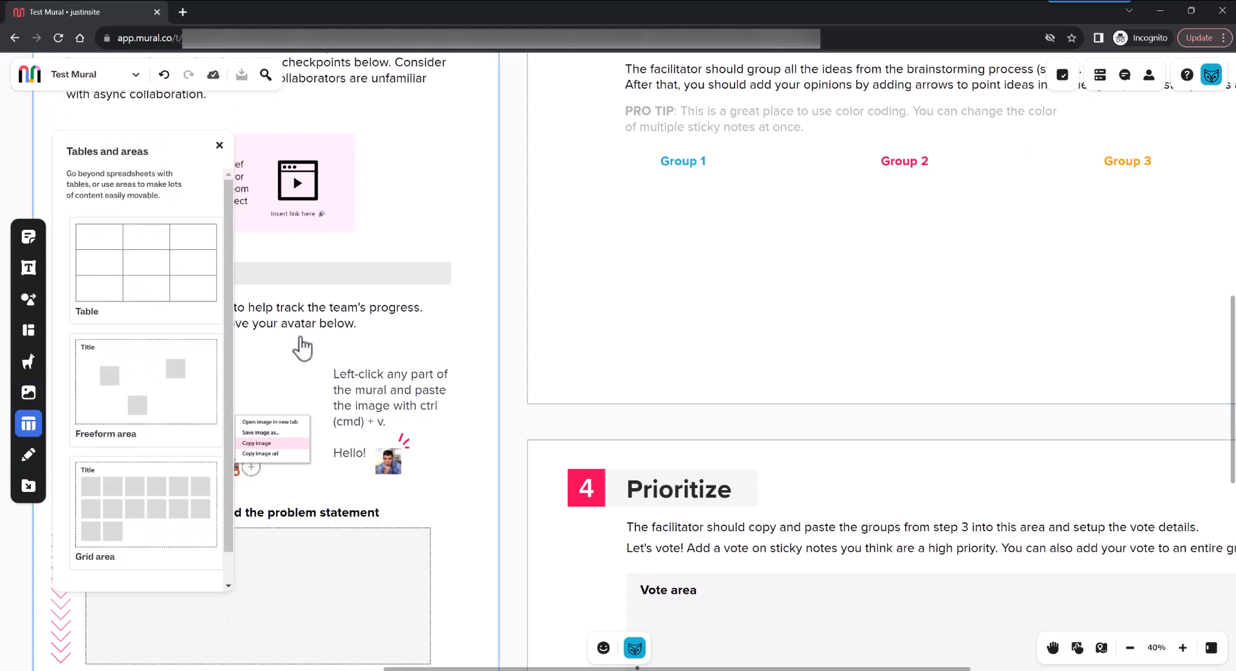
scroll(418, 380, down, 10)
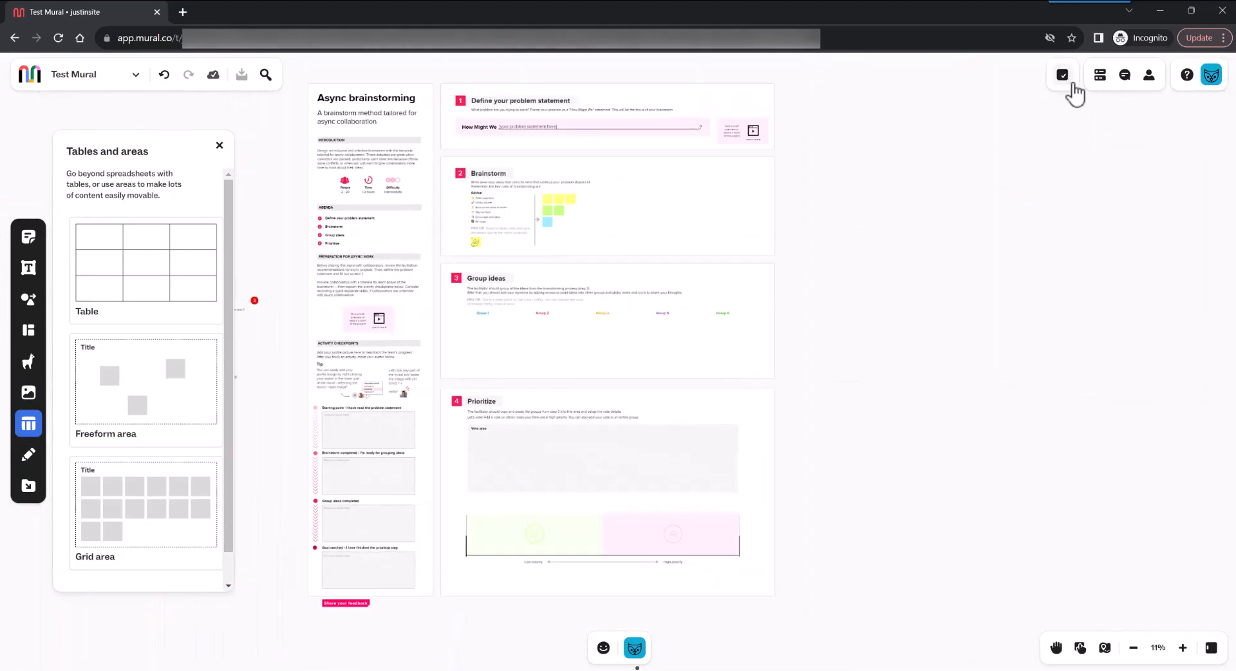
click(1100, 75)
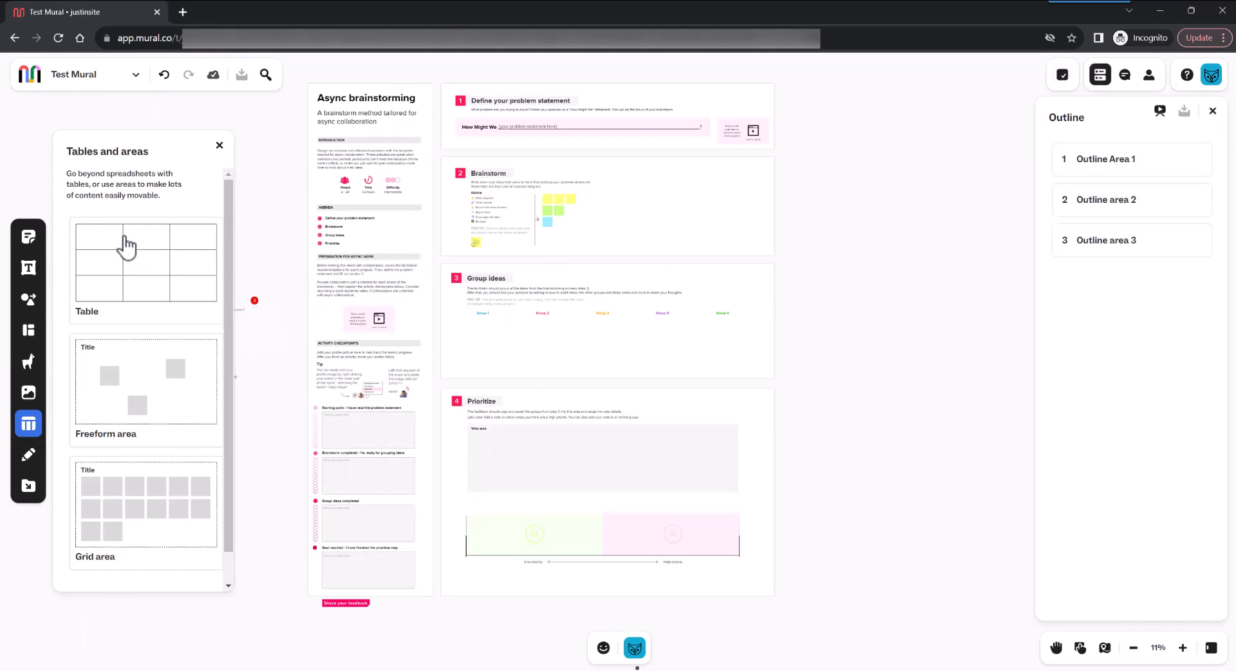
Insert a three-by-three table between the Group ideas and Prioritize sections and enlarge it.
click(123, 270)
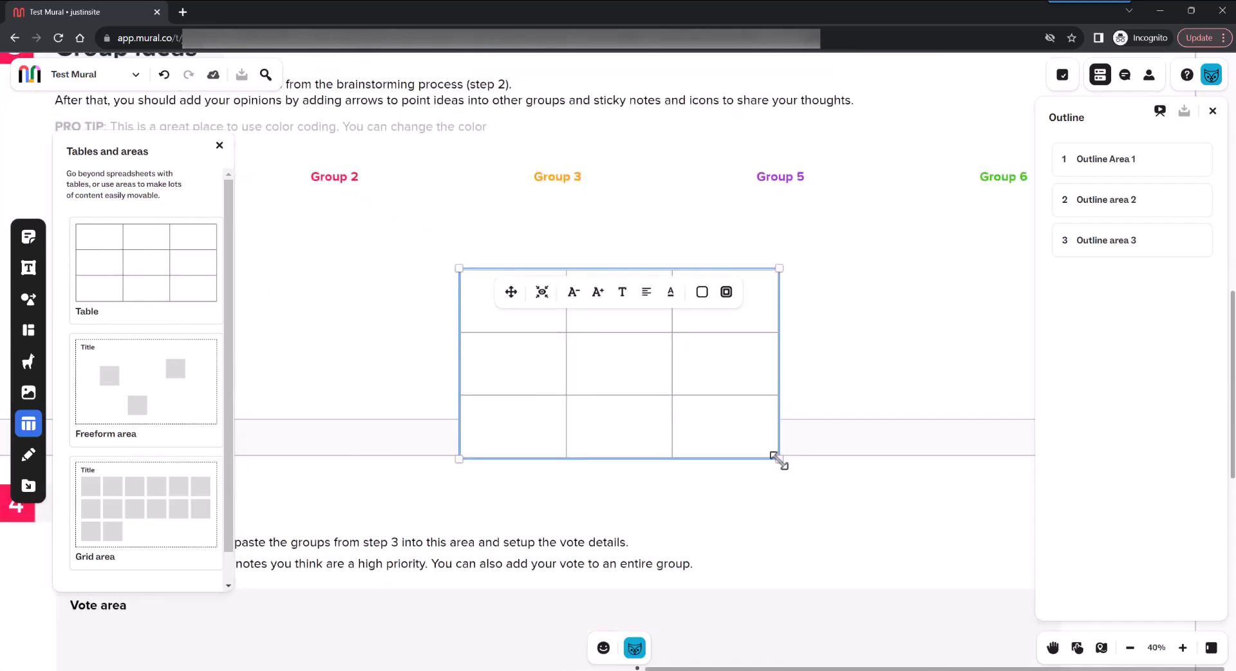
drag(779, 459, 895, 532)
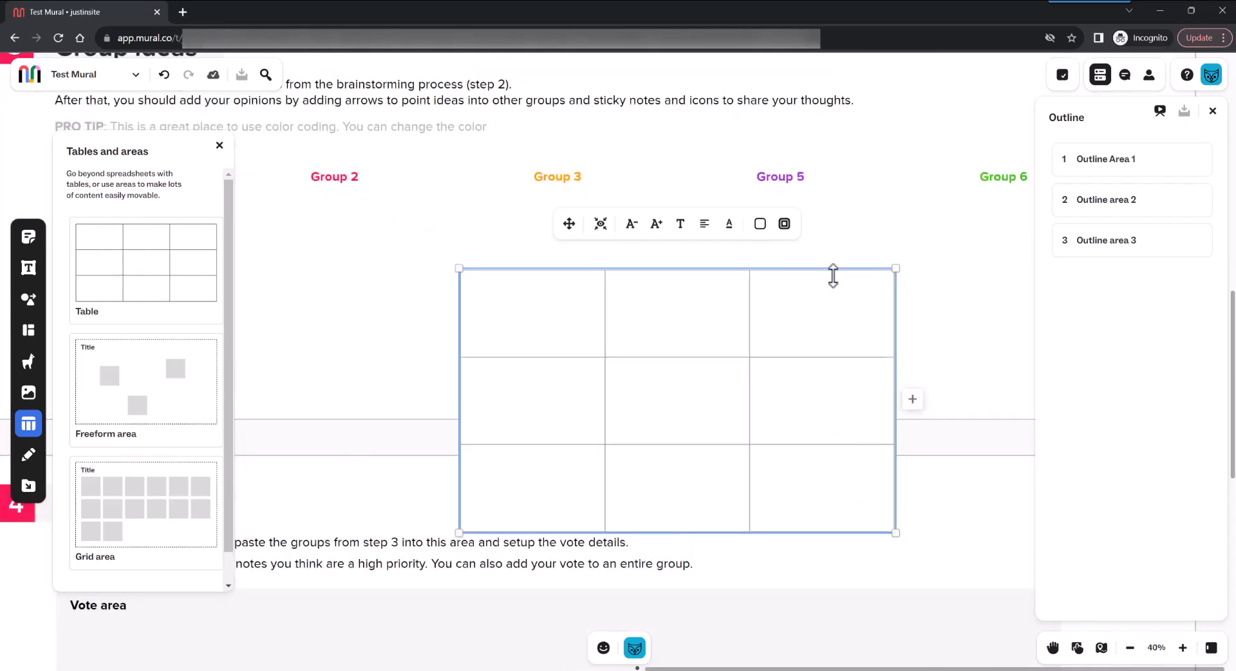
Add a fourth column and a fourth row to the table, and delete the table.
click(914, 402)
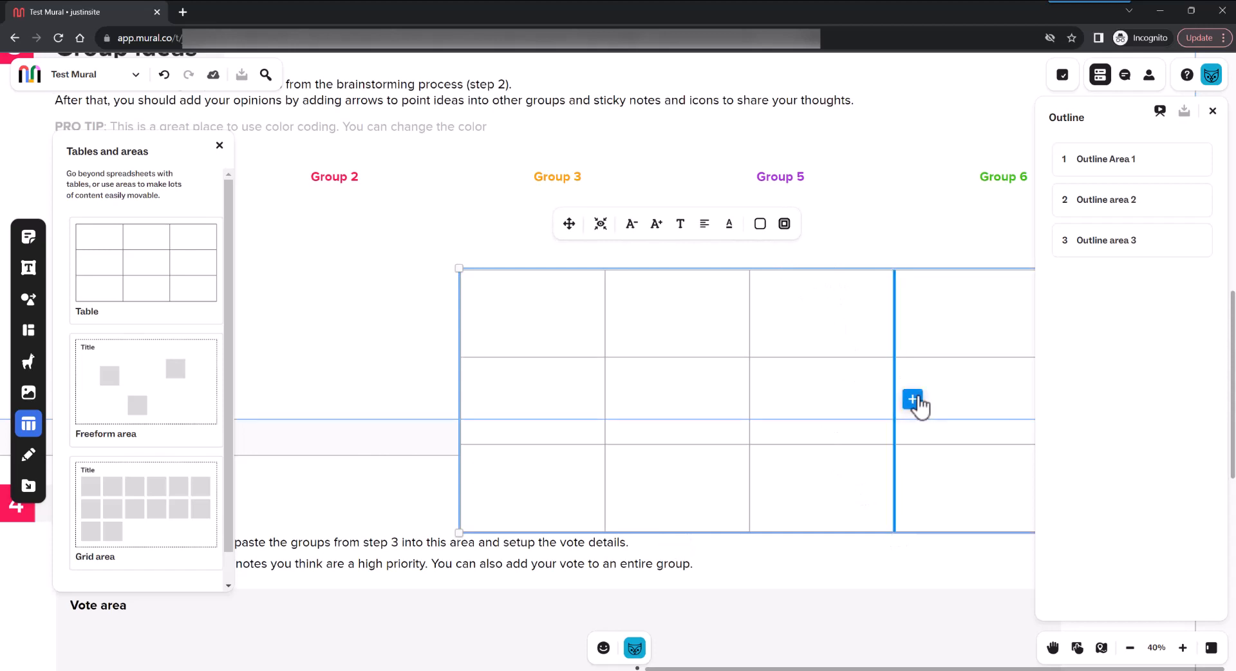
click(749, 548)
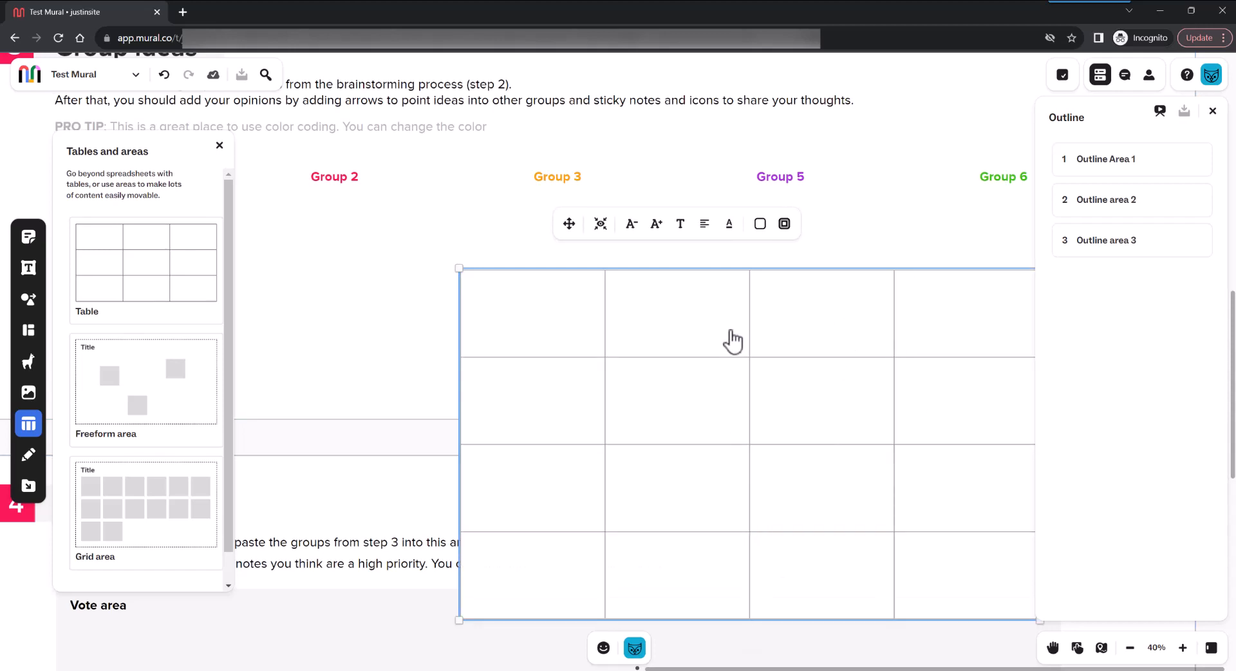
click(732, 286)
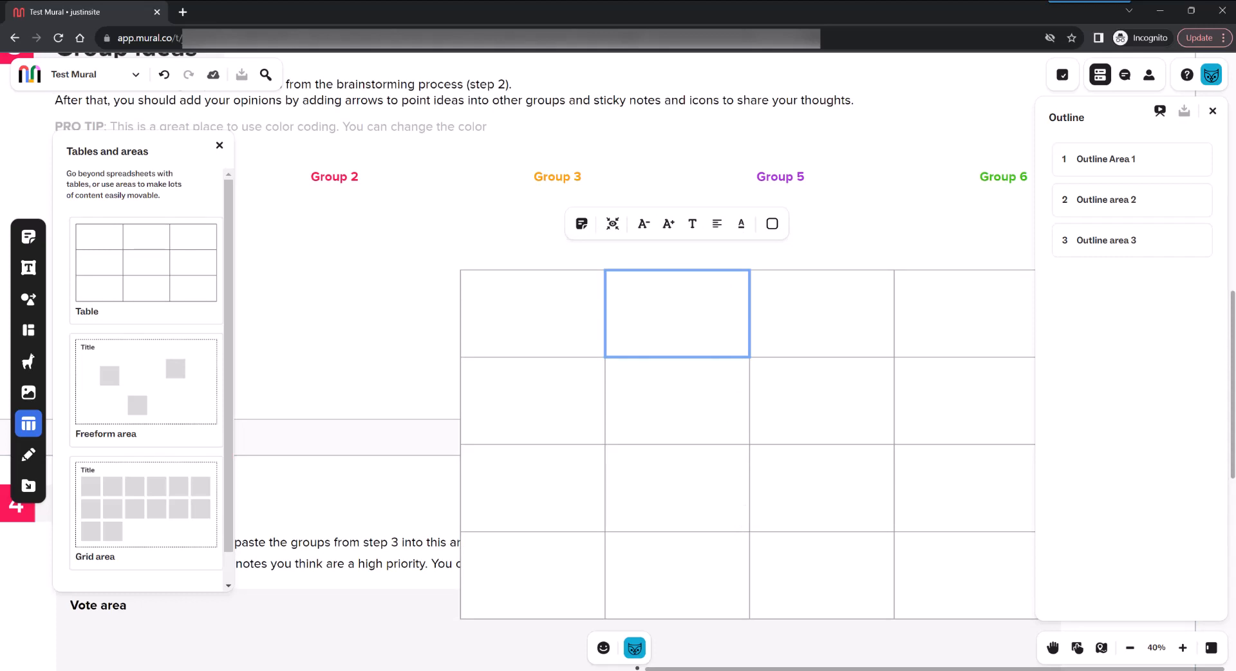
click(789, 271)
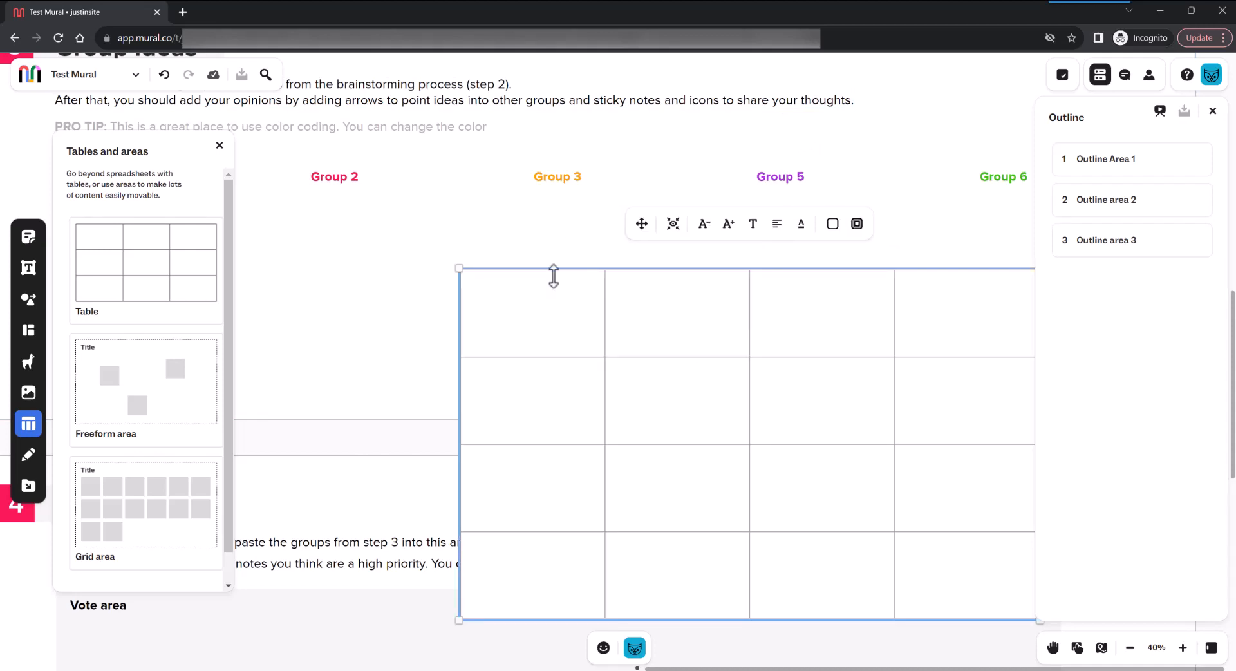
key(Delete)
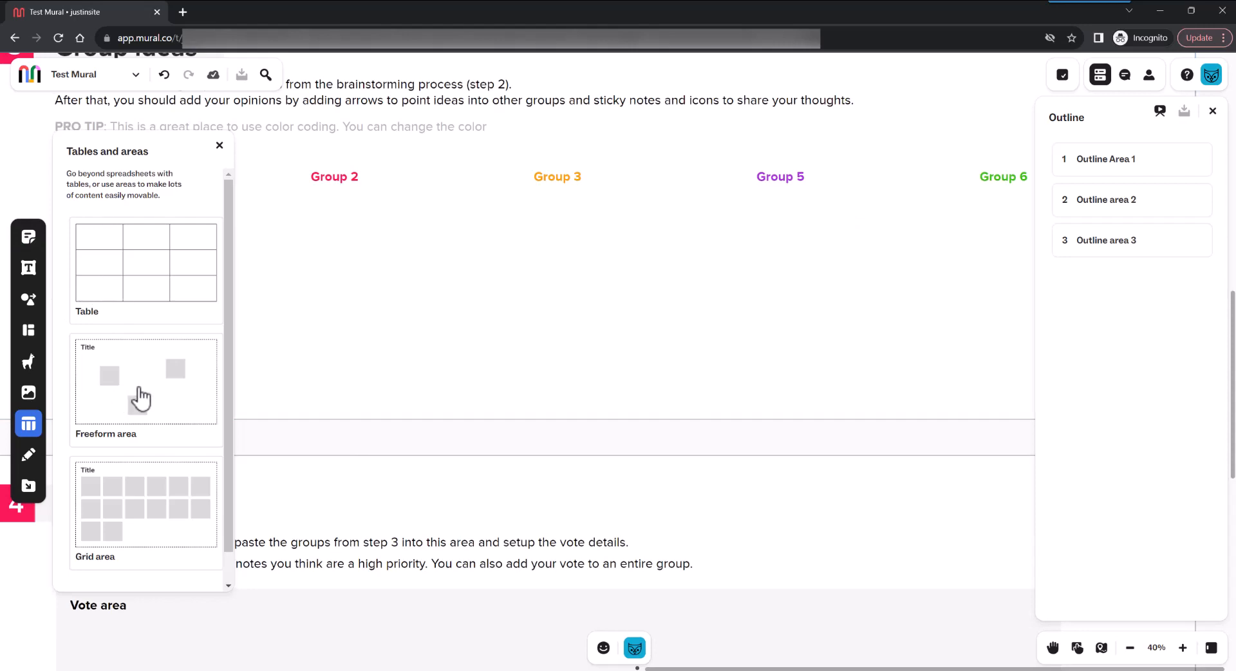
Go to Outline Area 1 through the outline and give its border the thickest line and a dark red color.
click(1104, 160)
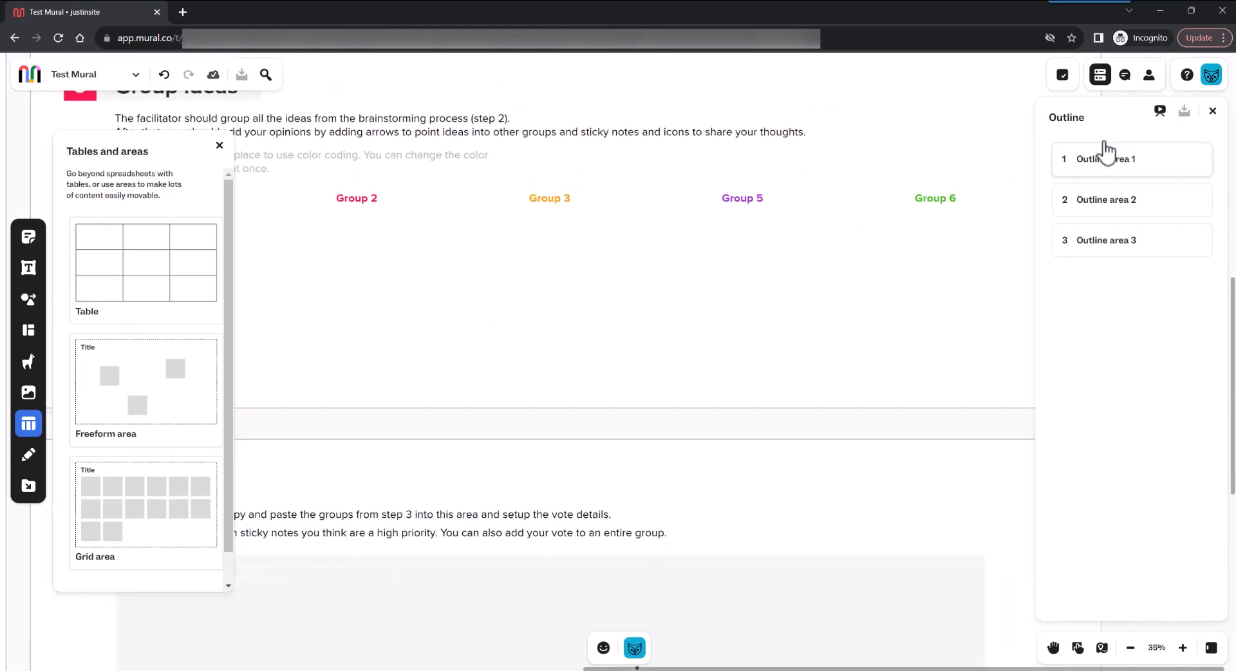
click(1124, 166)
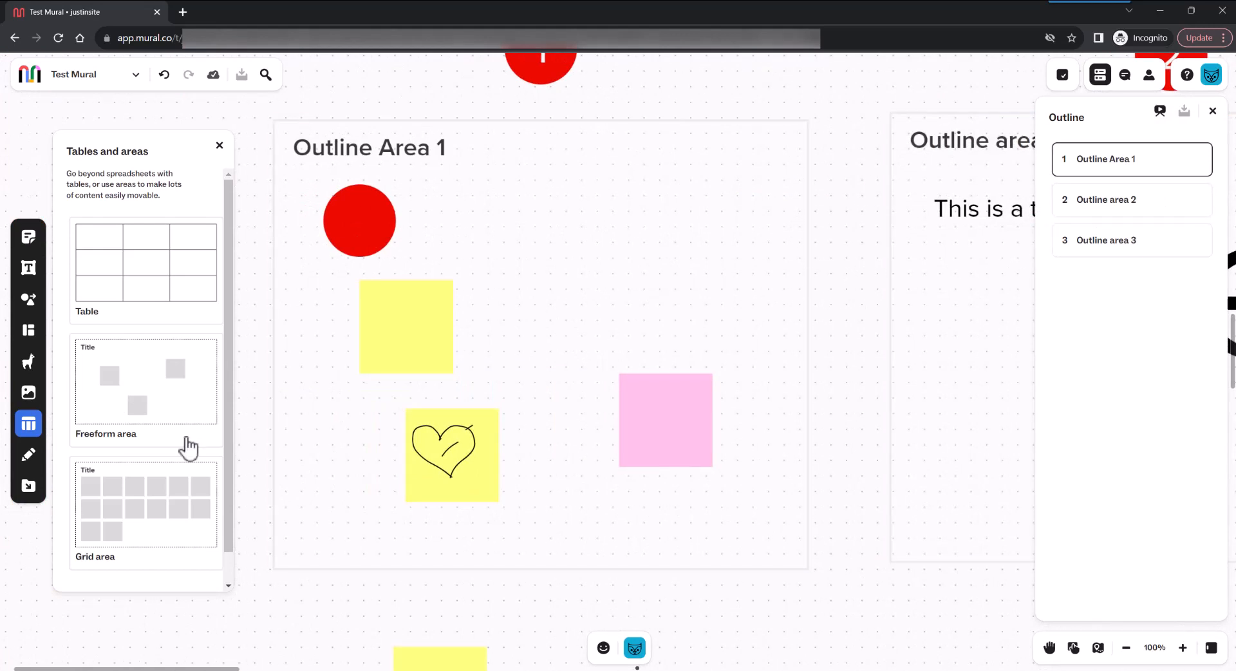
click(812, 232)
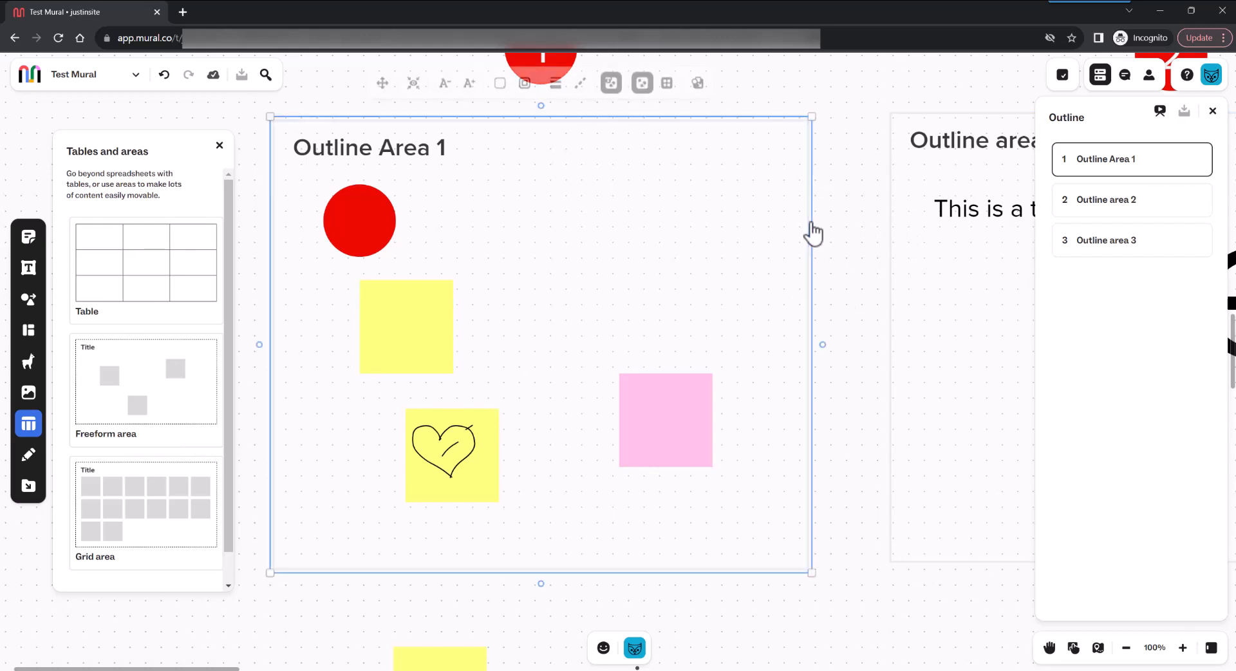
click(555, 83)
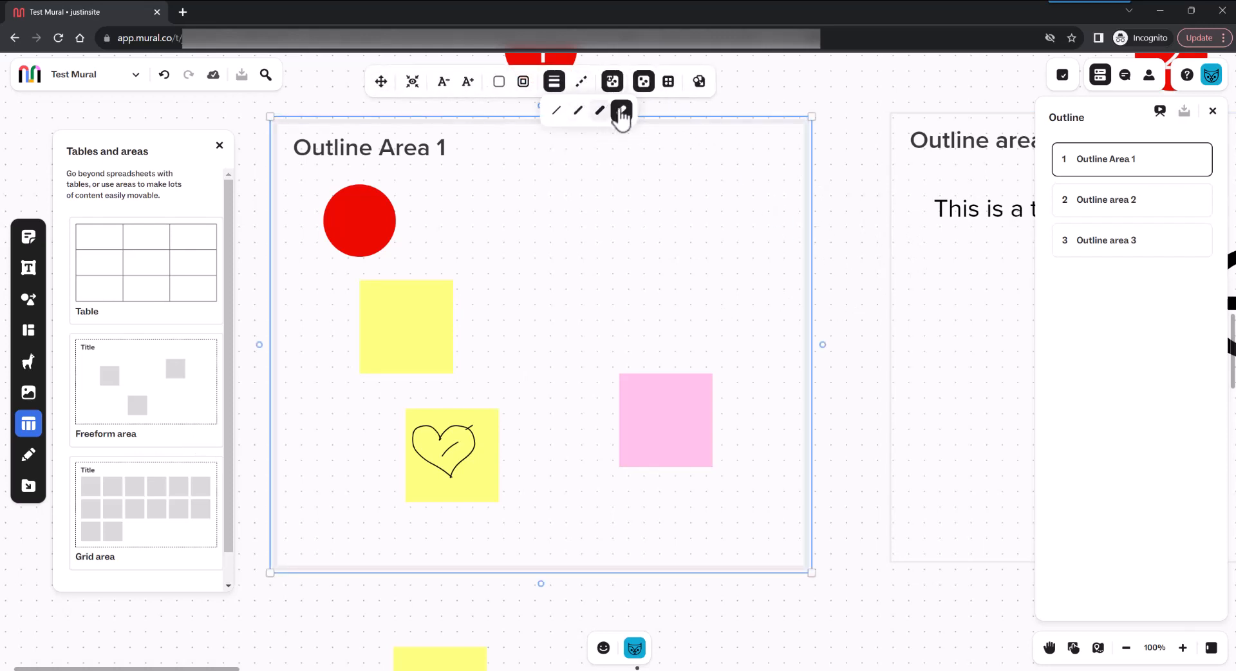
click(523, 83)
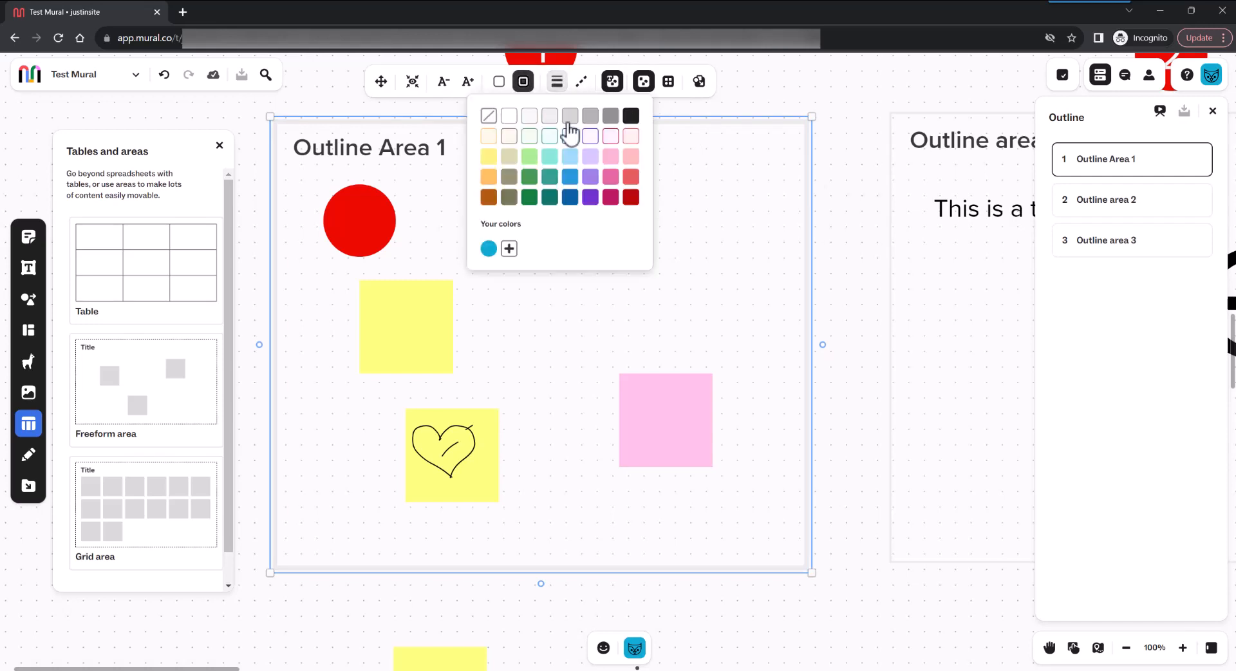
click(630, 197)
click(852, 195)
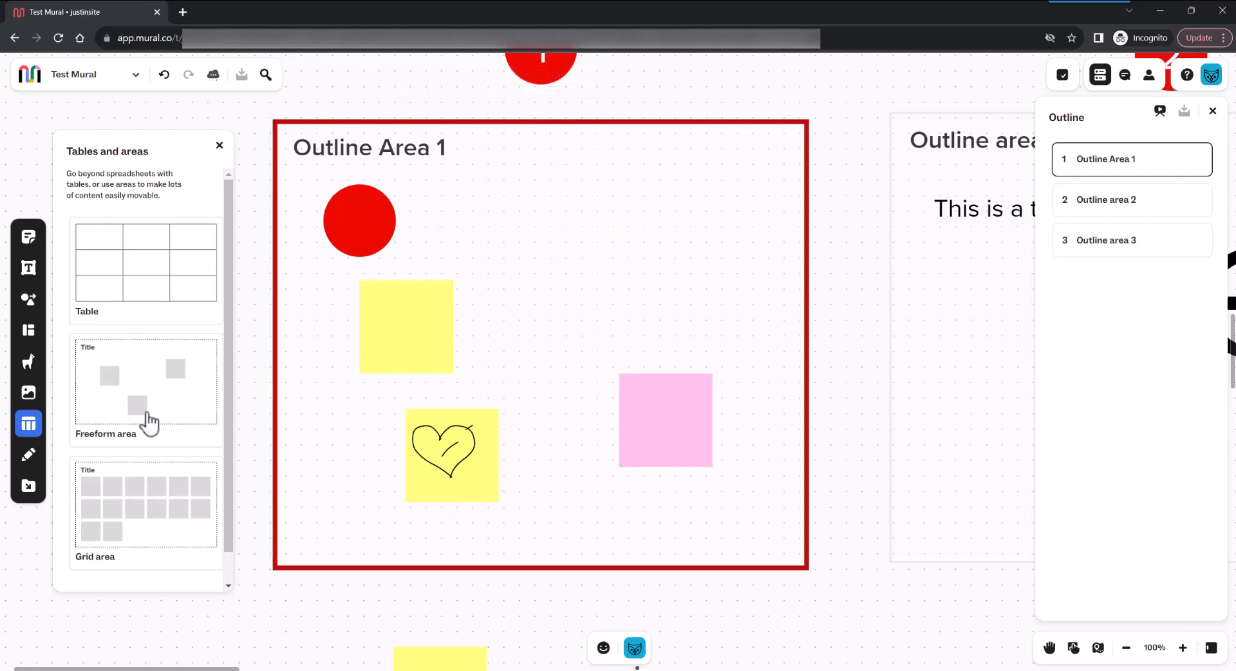
Add a grid area over Outline Area 1, move it lower, and delete it.
click(157, 511)
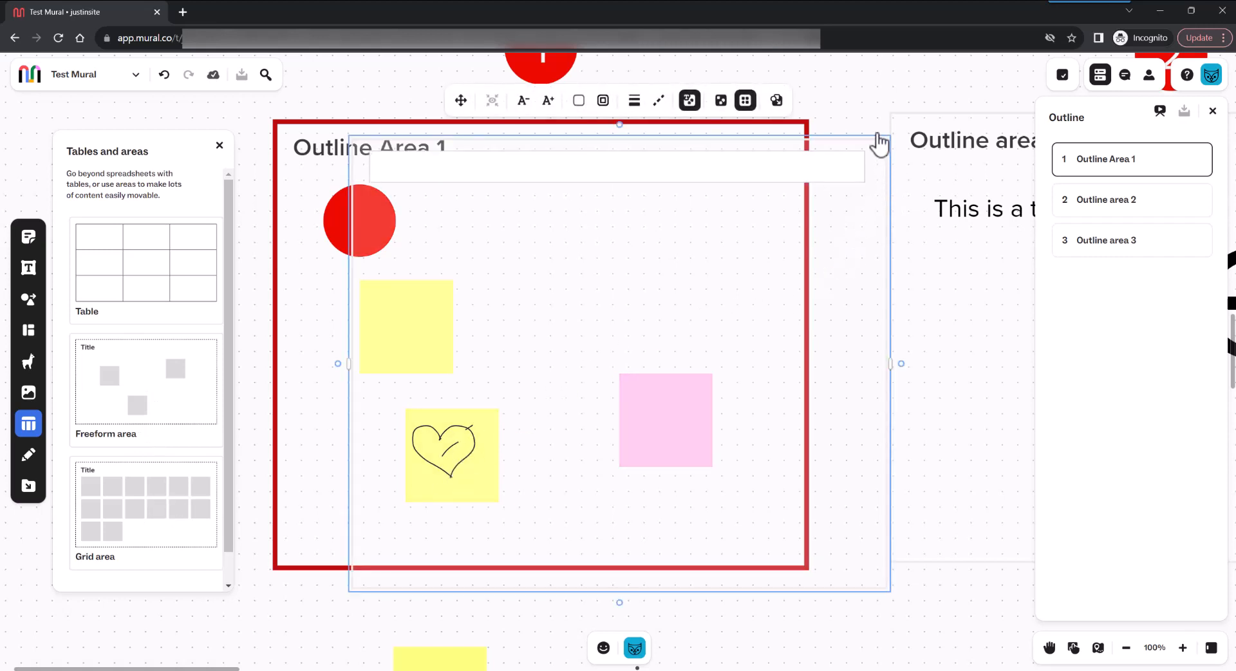
drag(880, 150, 819, 311)
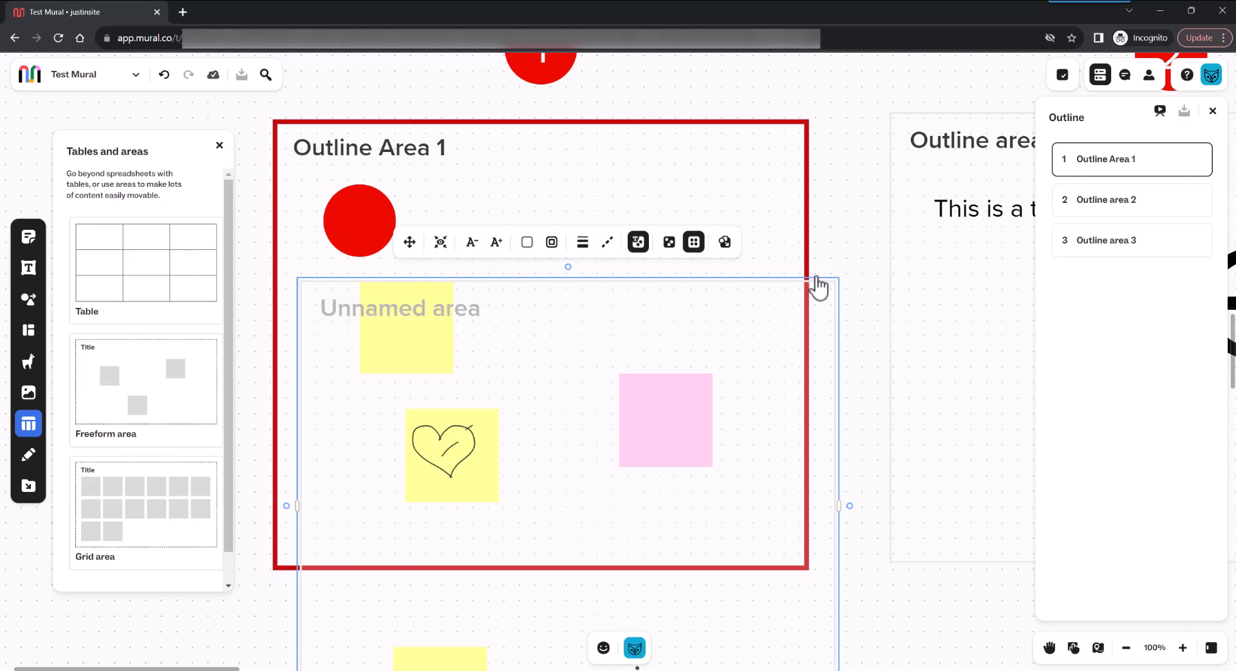
key(Delete)
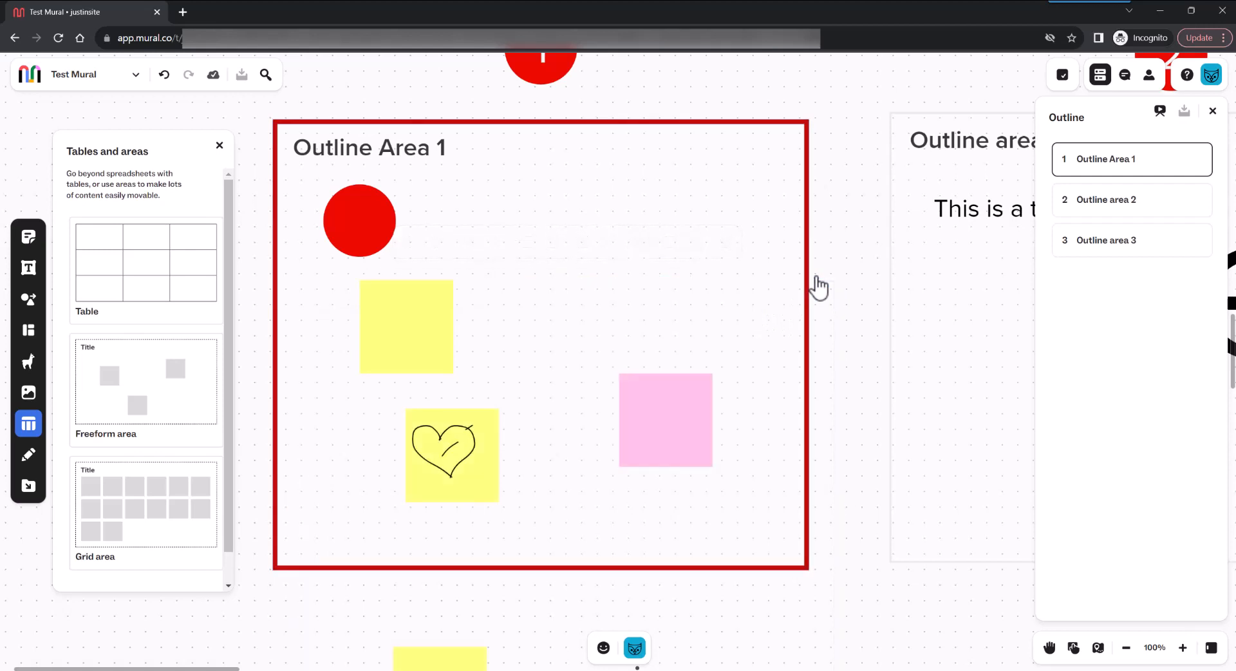
Draw a freehand spiral beside Outline Area 1 and an arrow from the red circle toward the pink sticky note, and finish drawing.
click(29, 459)
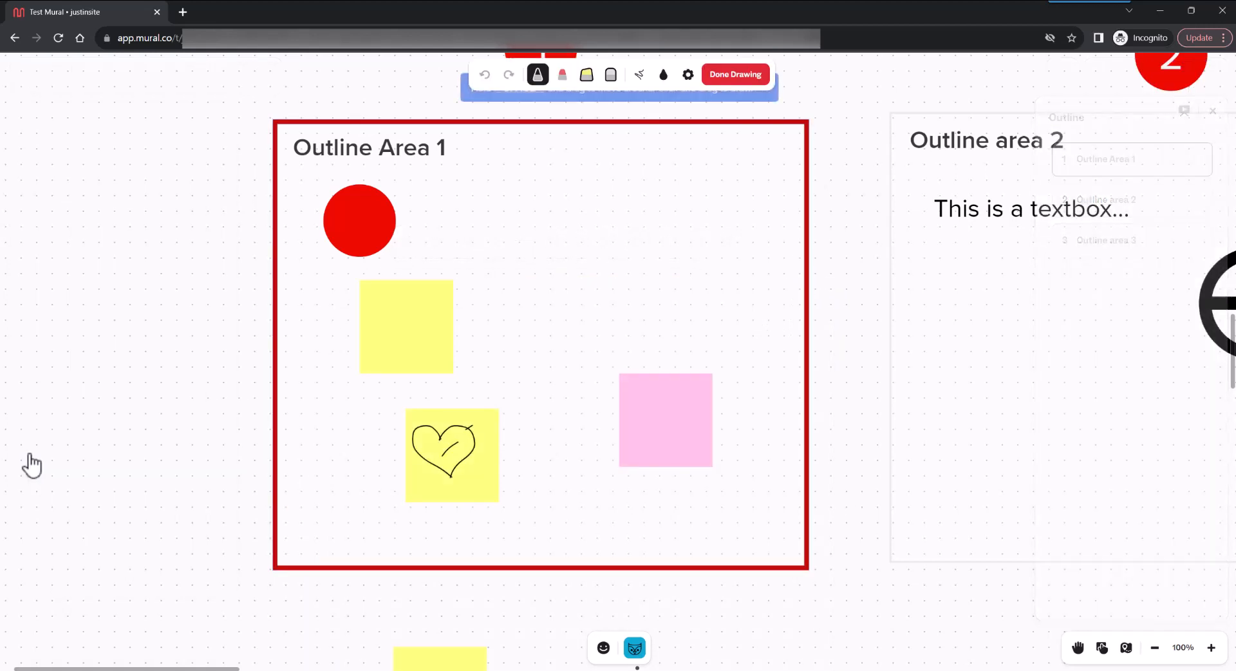
mouse_move(172, 363)
mouse_down()
mouse_move(125, 327)
mouse_move(164, 416)
mouse_move(164, 291)
mouse_move(89, 472)
mouse_move(236, 314)
mouse_move(124, 293)
mouse_up()
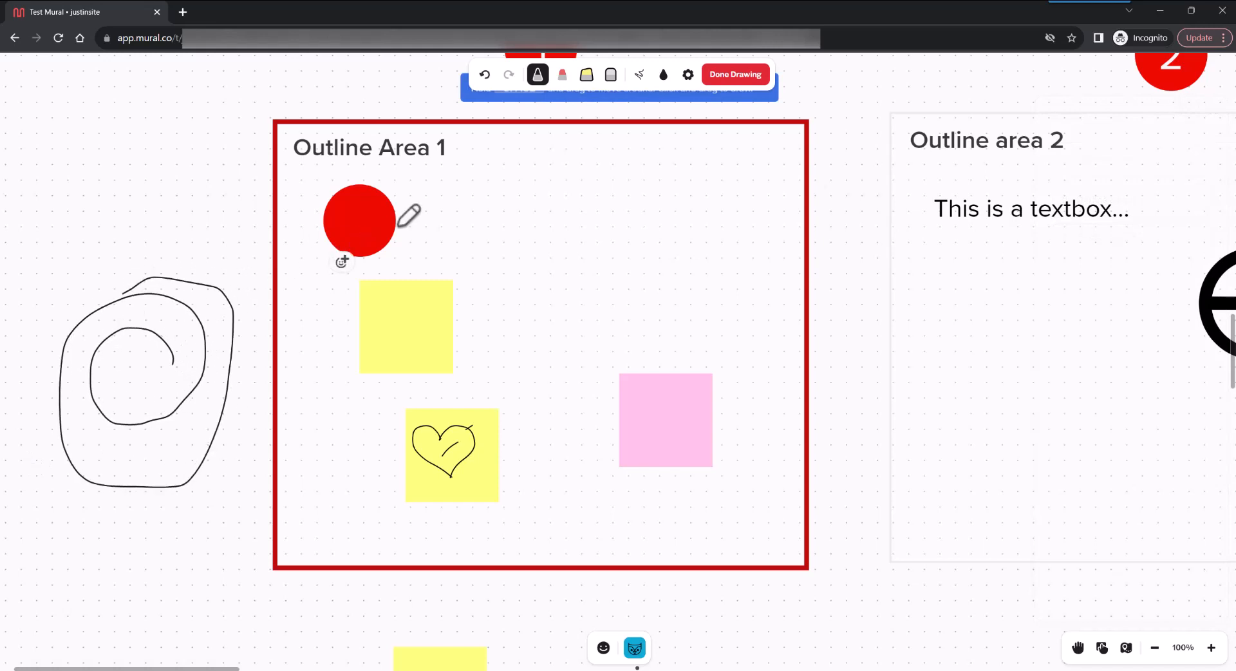
mouse_move(398, 229)
mouse_down()
mouse_move(445, 230)
mouse_move(565, 341)
mouse_move(537, 370)
mouse_up()
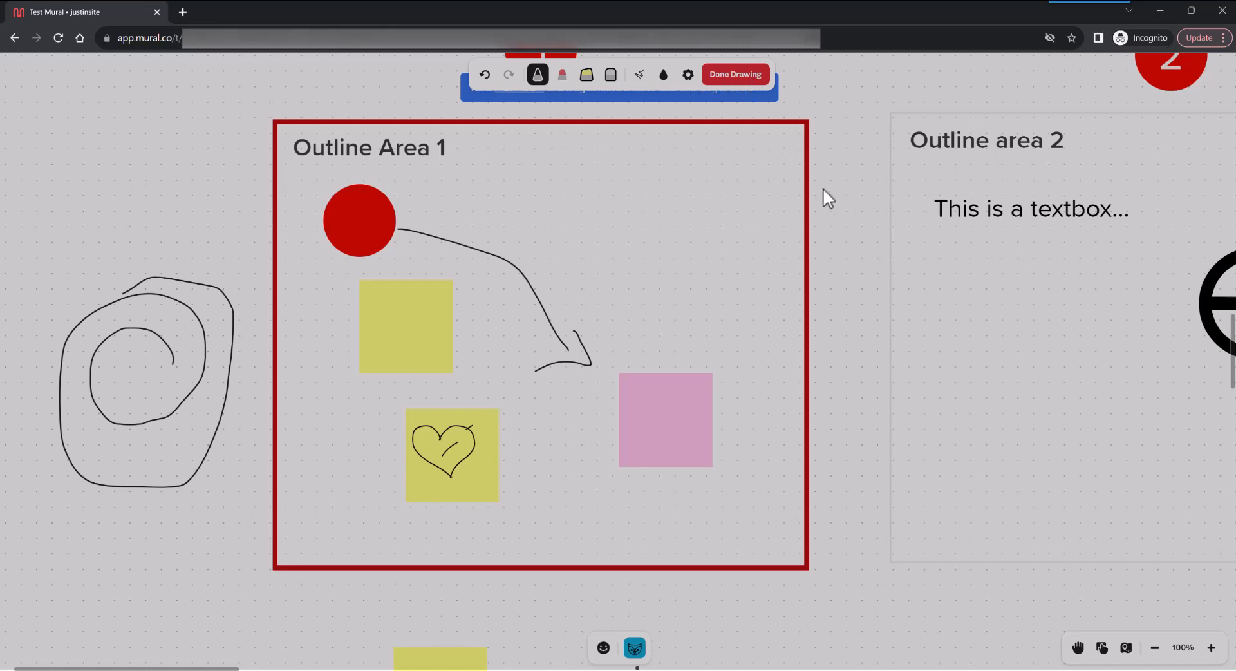
key(Escape)
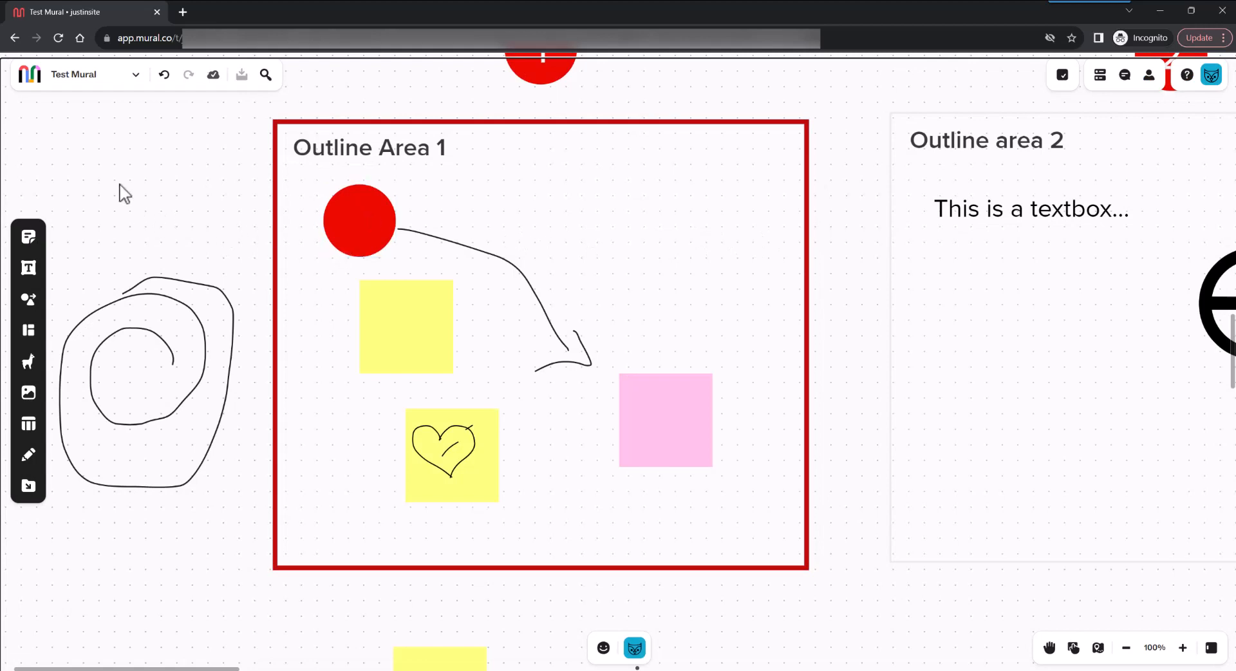
Look over the three outline areas and the async brainstorming template, from the problem statement down to the Prioritize section.
scroll(124, 193, left, 4)
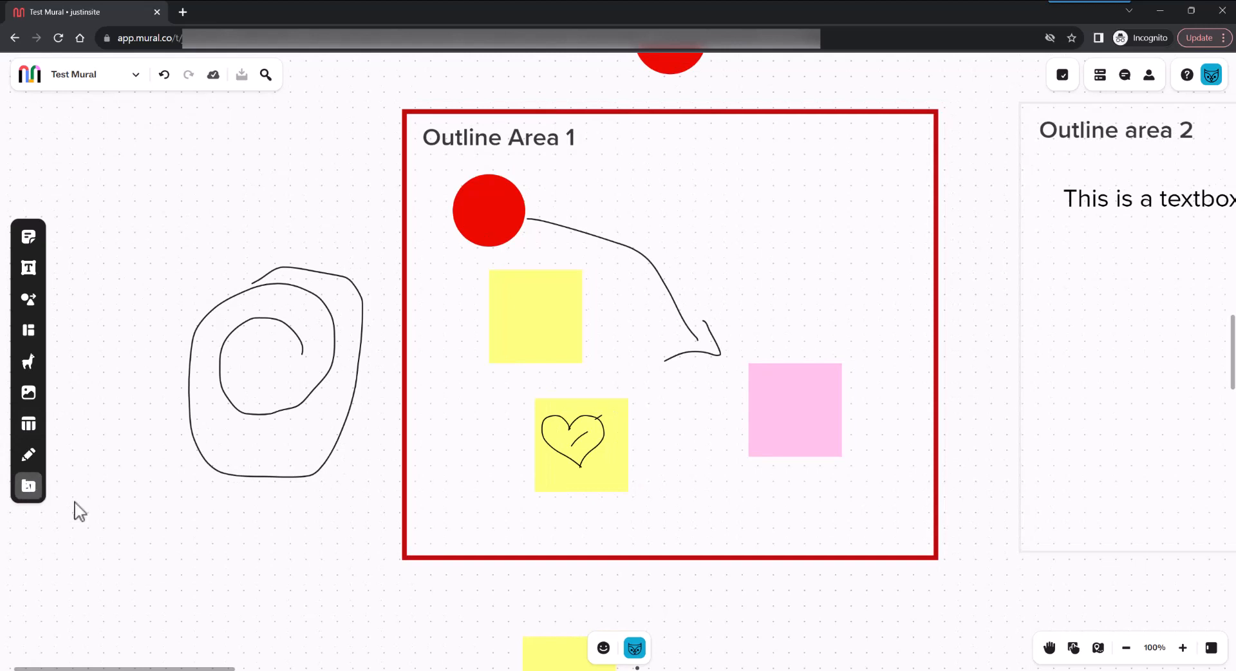
scroll(189, 278, up, 2)
scroll(189, 278, up, 2)
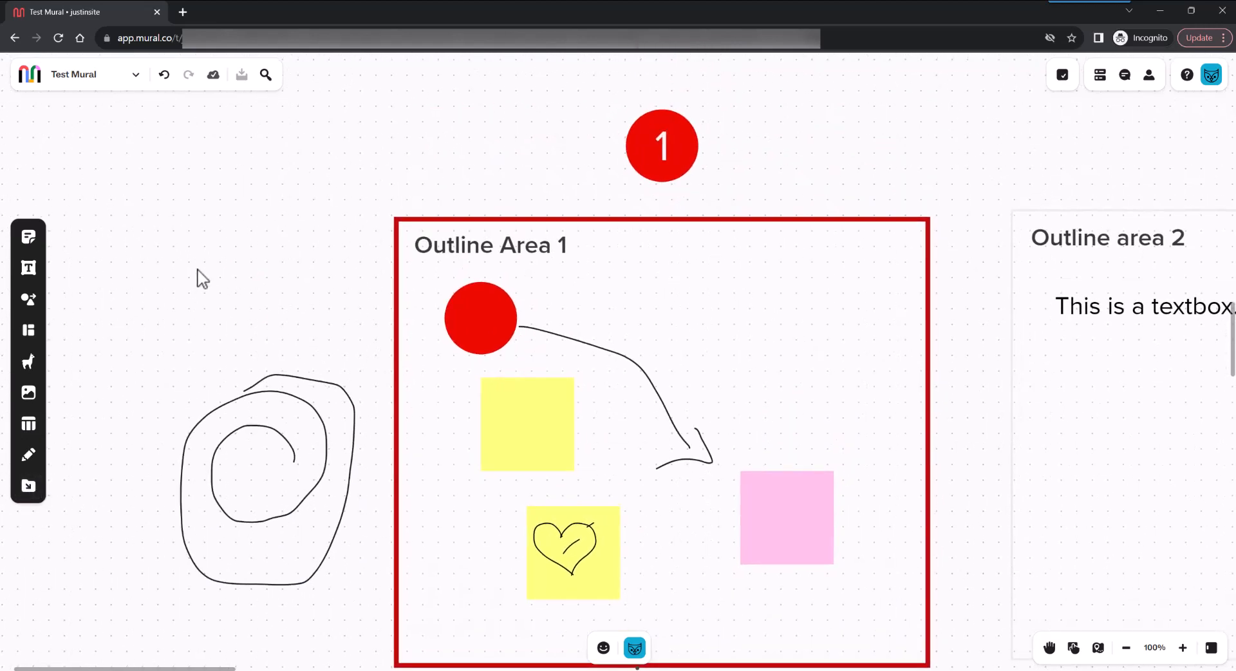
scroll(507, 133, right, 4)
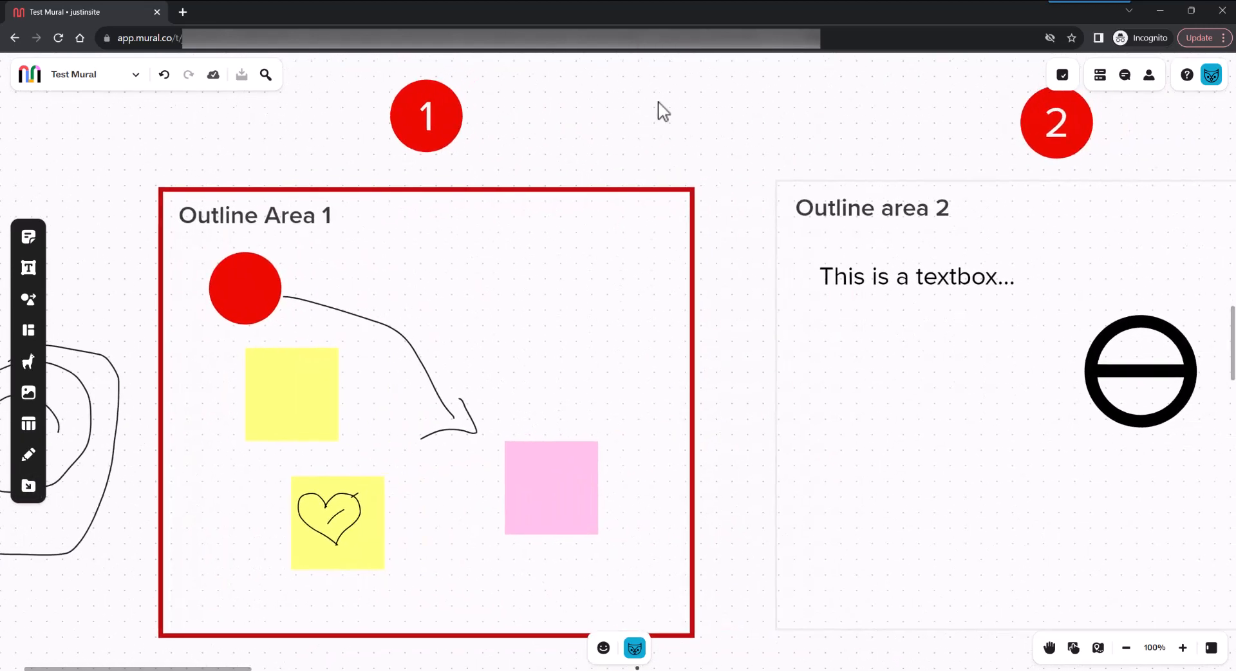
scroll(532, 110, down, 5)
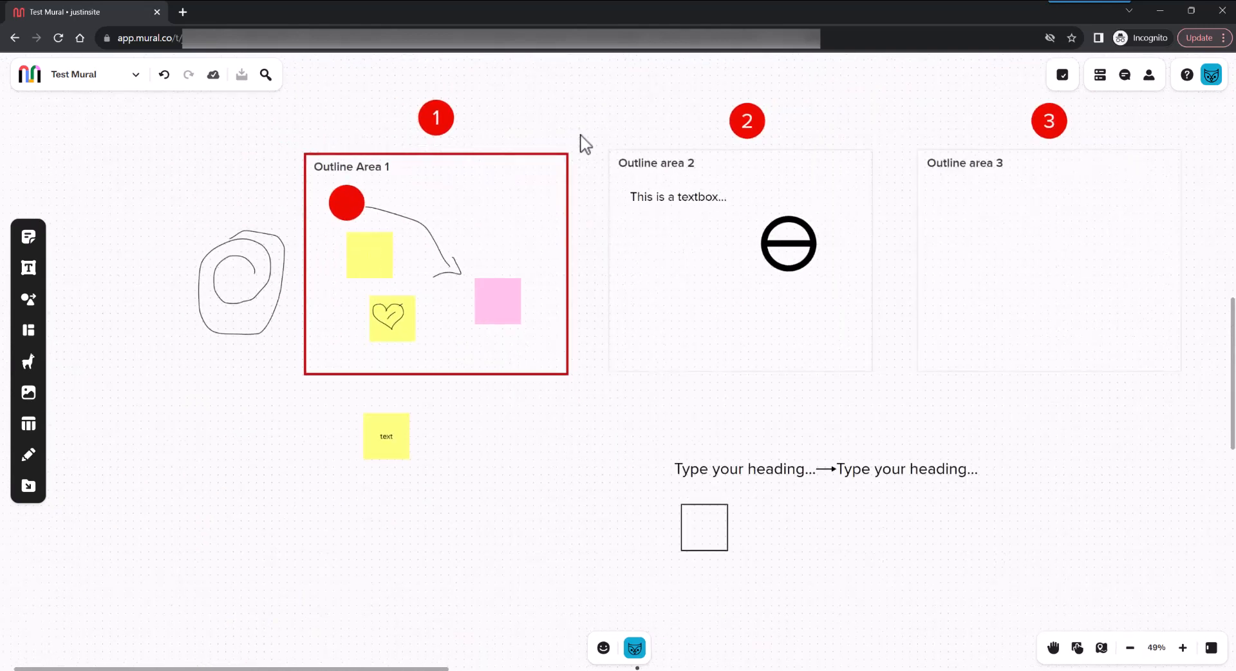
scroll(581, 137, down, 1)
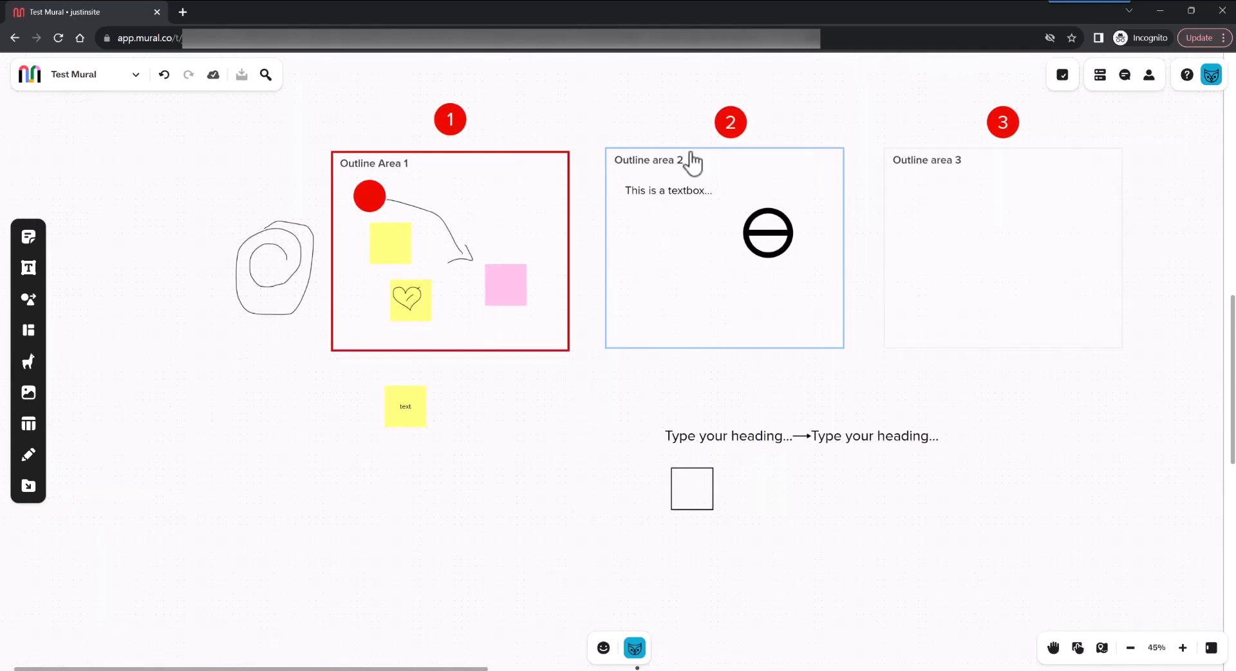
drag(604, 108, 464, 217)
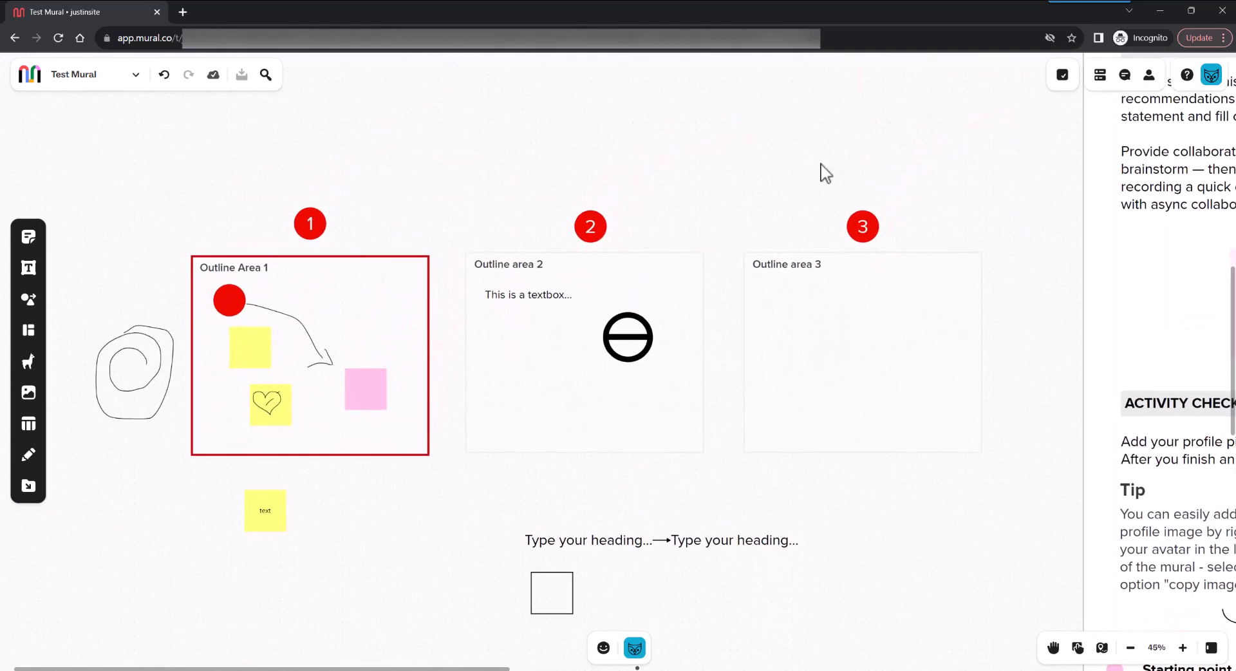
scroll(837, 187, down, 5)
drag(870, 154, 496, 278)
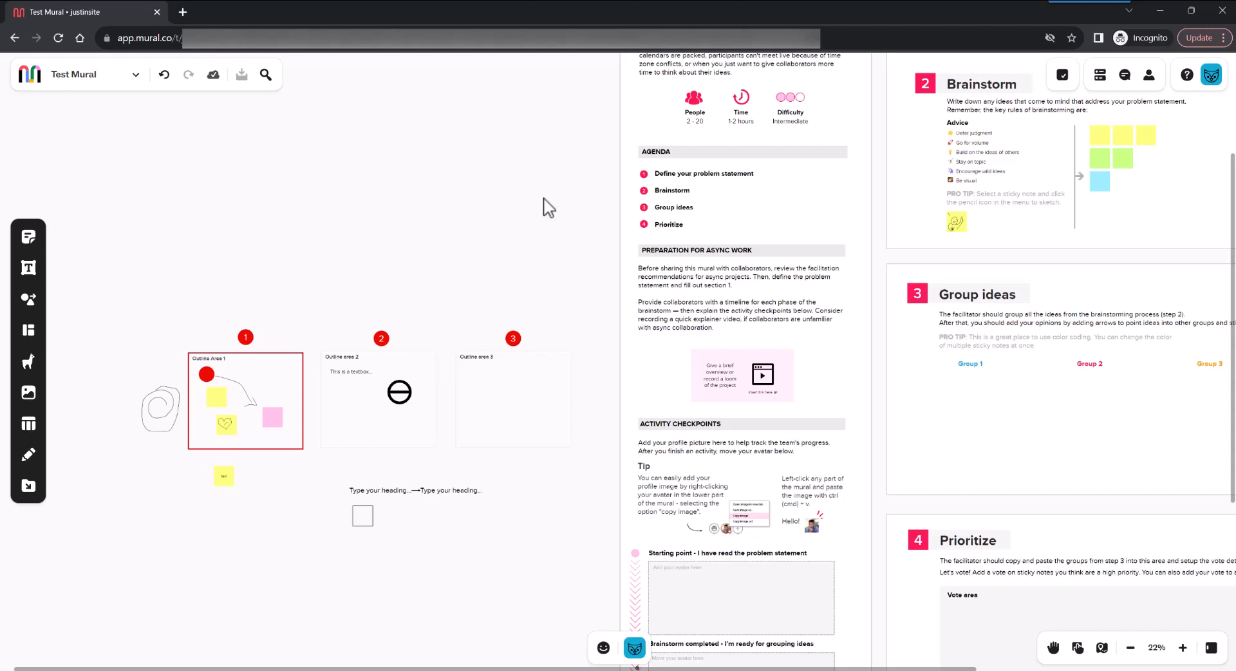
scroll(509, 230, down, 4)
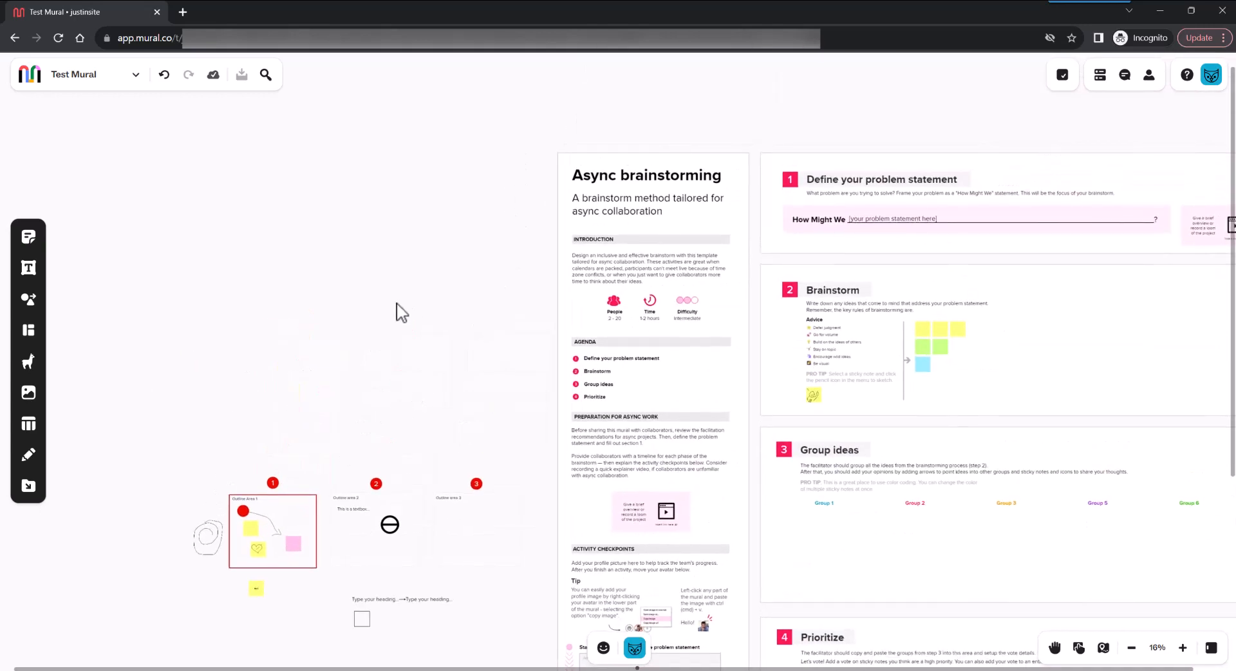
drag(431, 314, 314, 303)
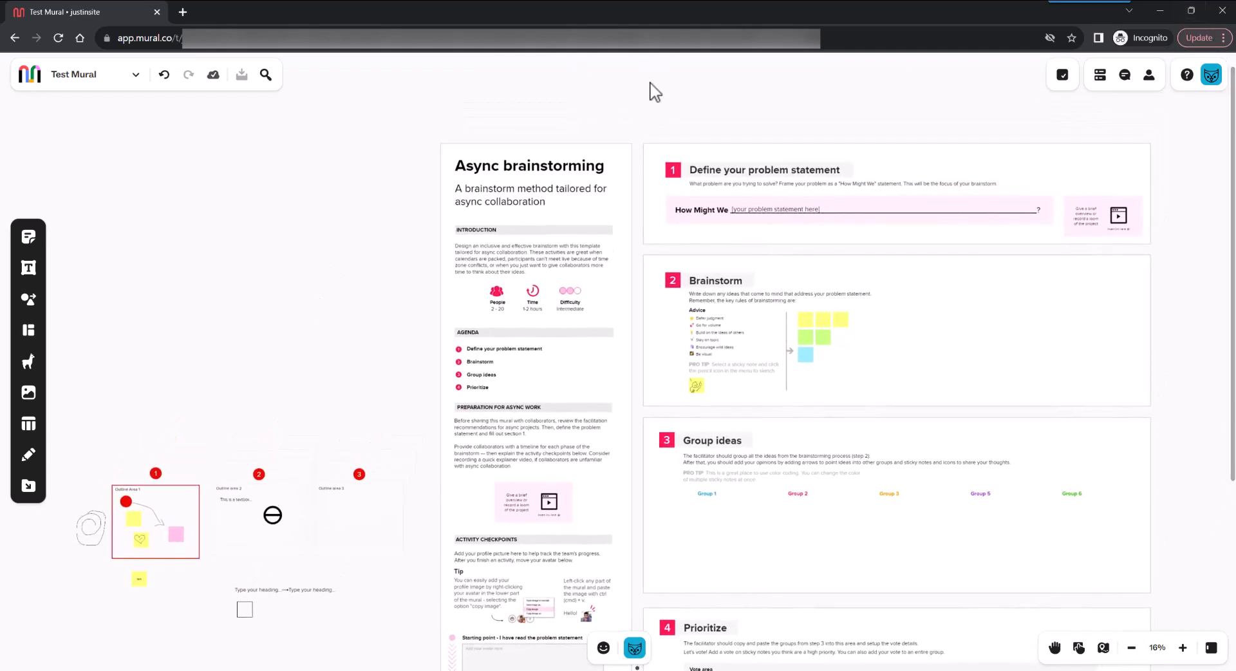
drag(1212, 213, 1047, 182)
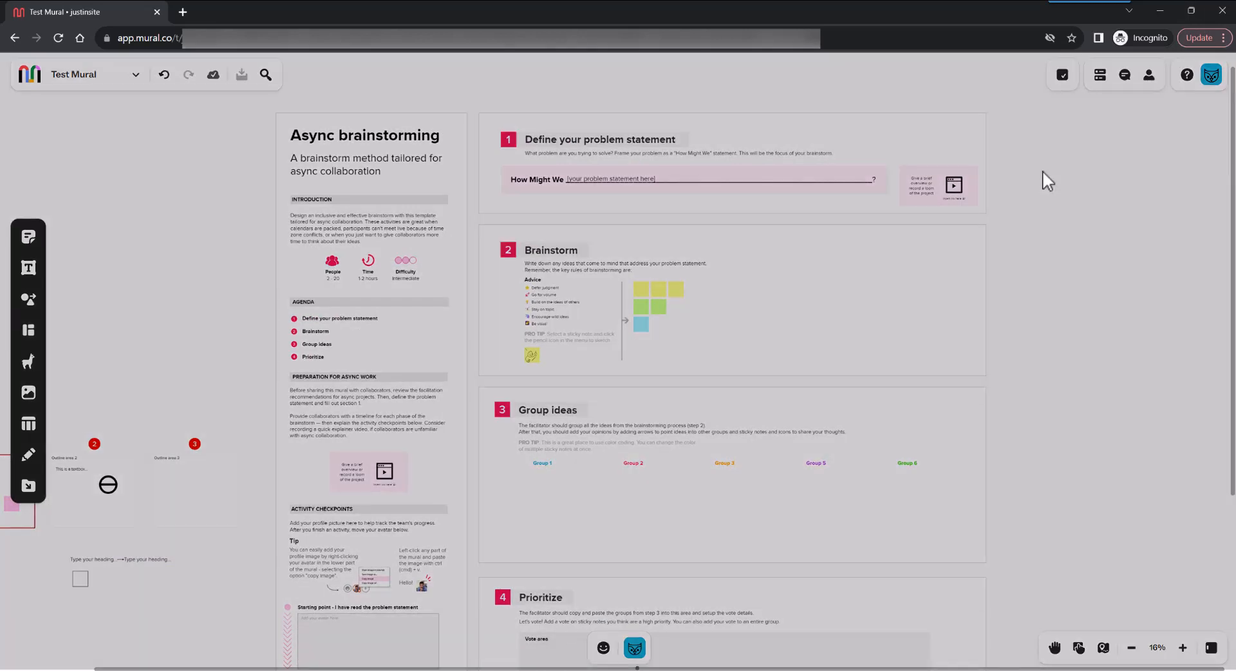